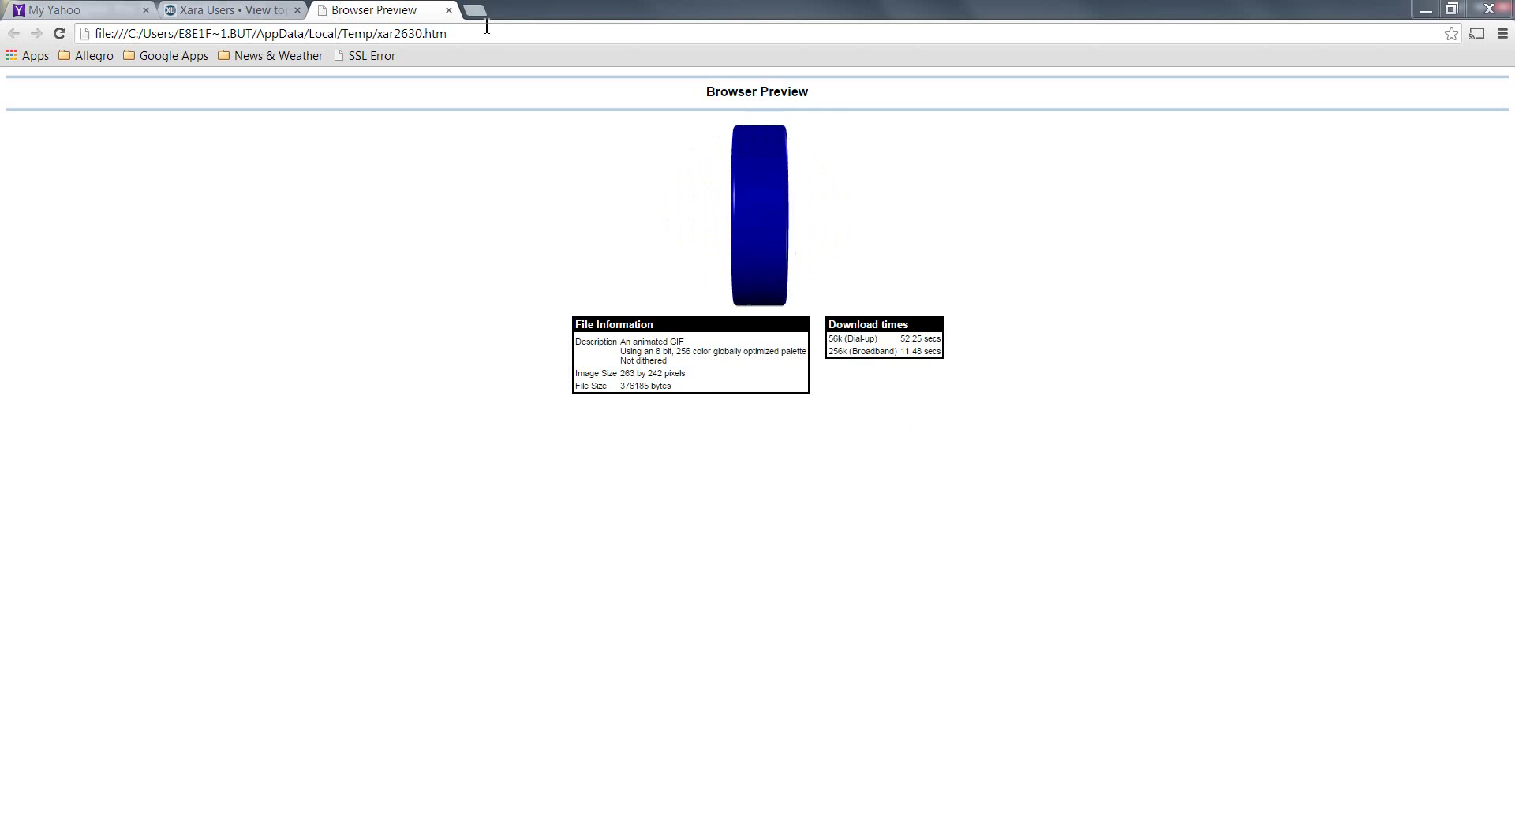
# Close the Chrome GIF preview tab and return to the Xara koala disc animation document
pyautogui.click(449, 10)
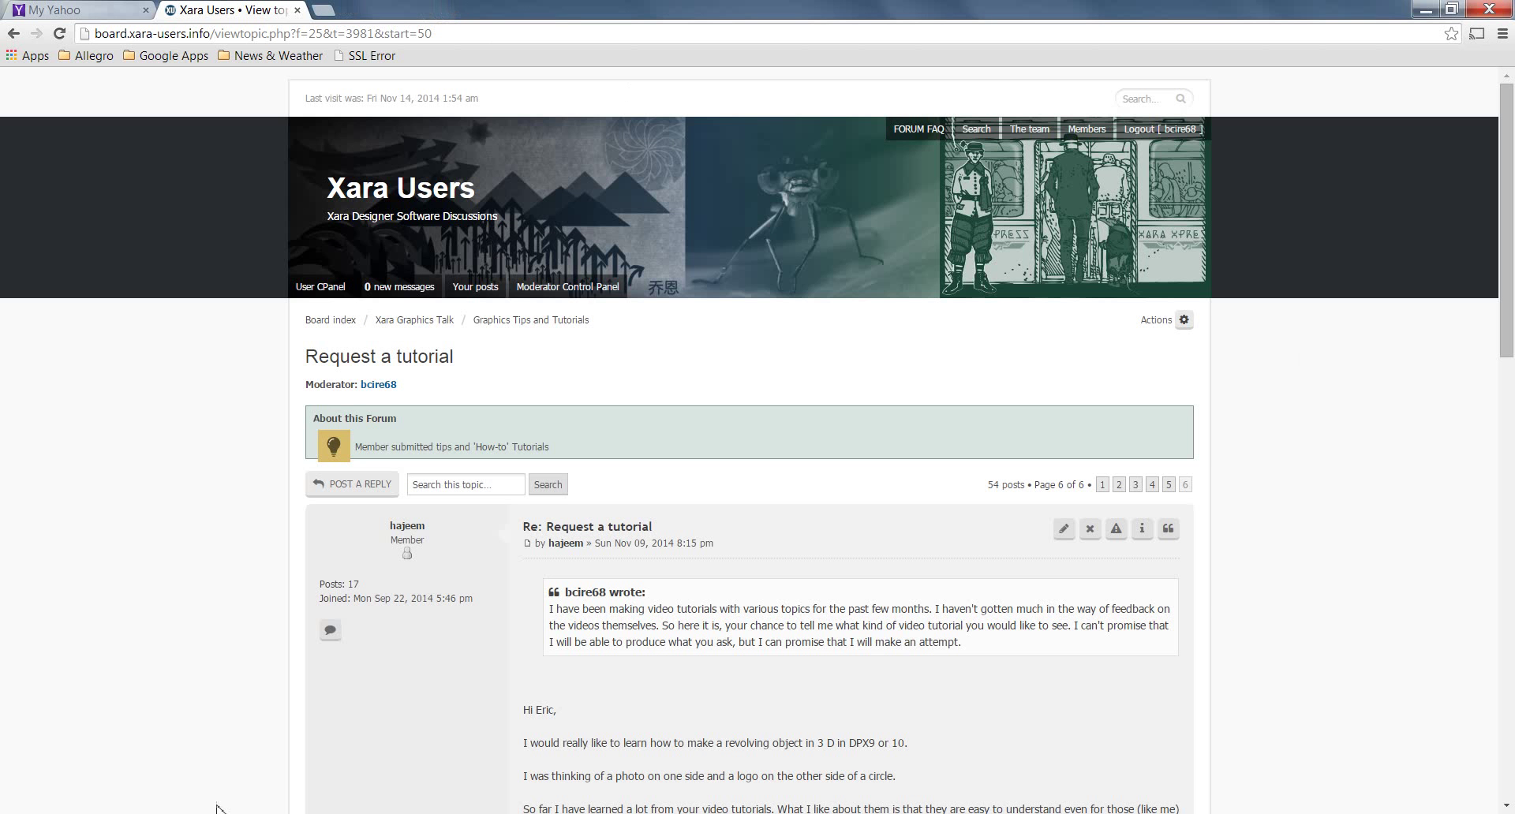
pyautogui.moveTo(237, 811)
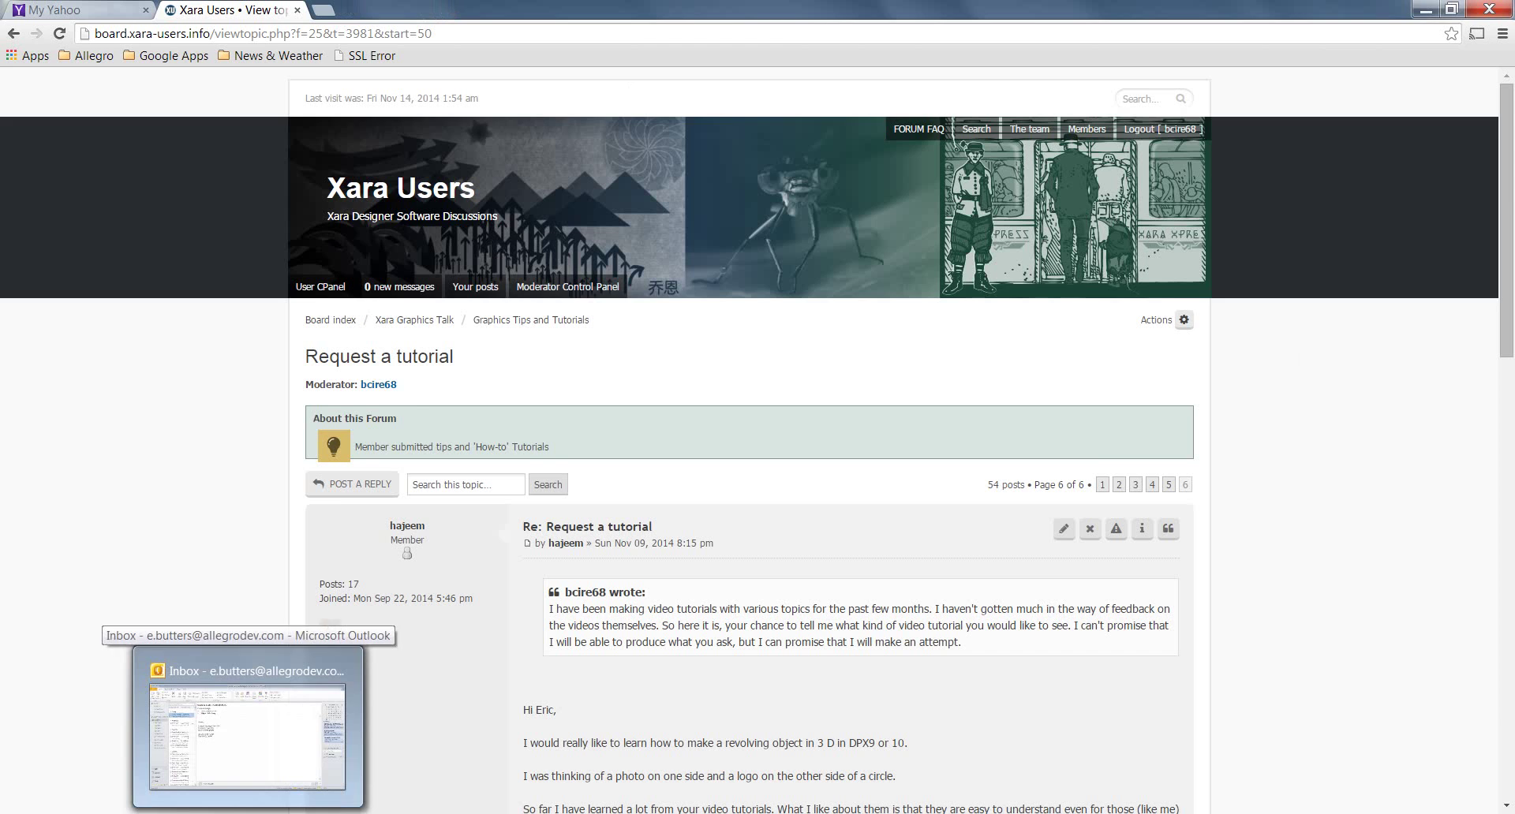
pyautogui.click(244, 734)
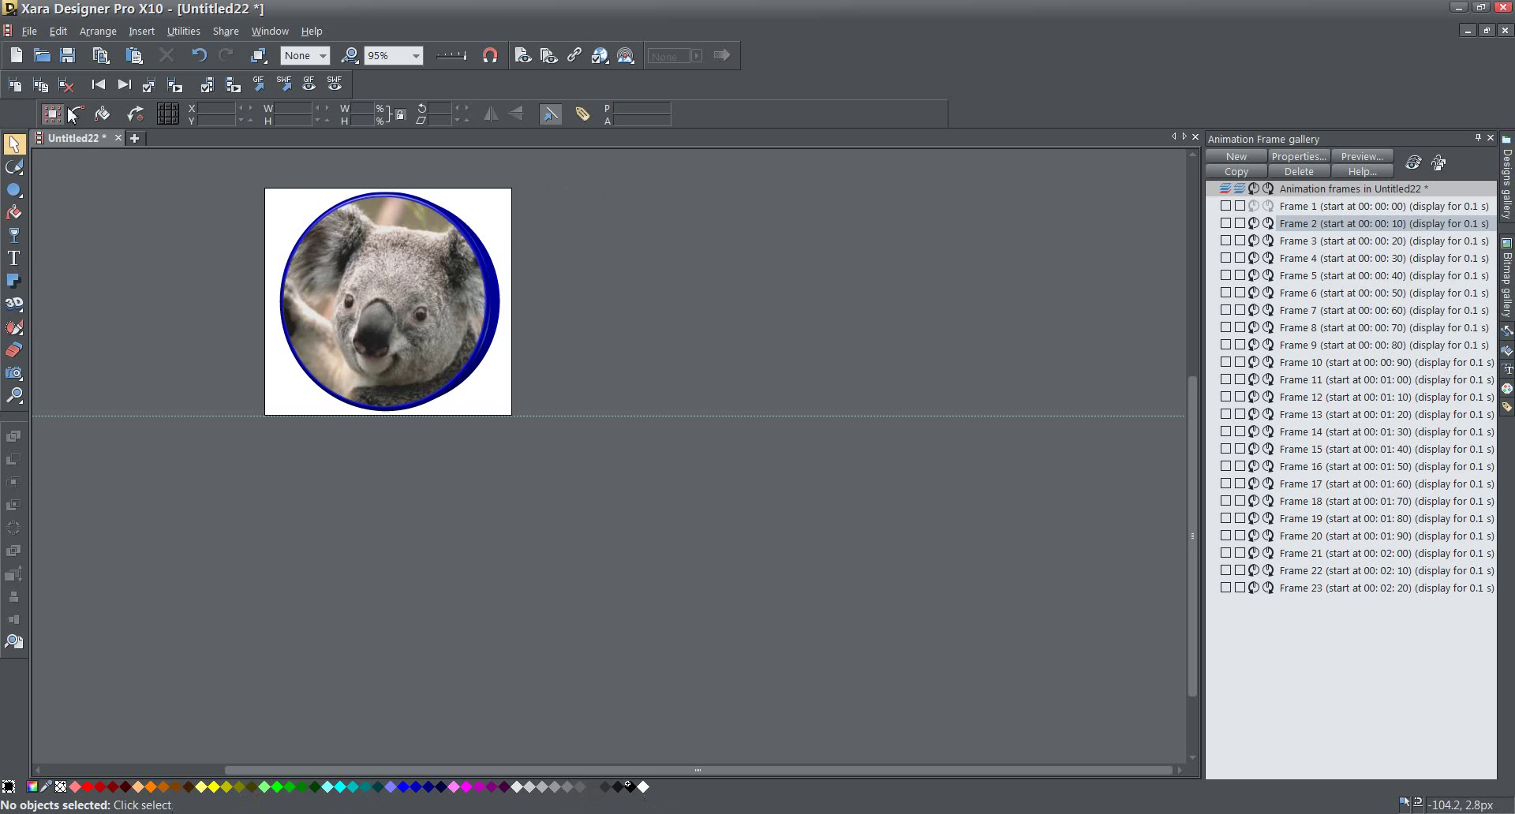
# Create a new animation document (Untitled26) and shrink its page narrower and to 257px high
pyautogui.click(28, 31)
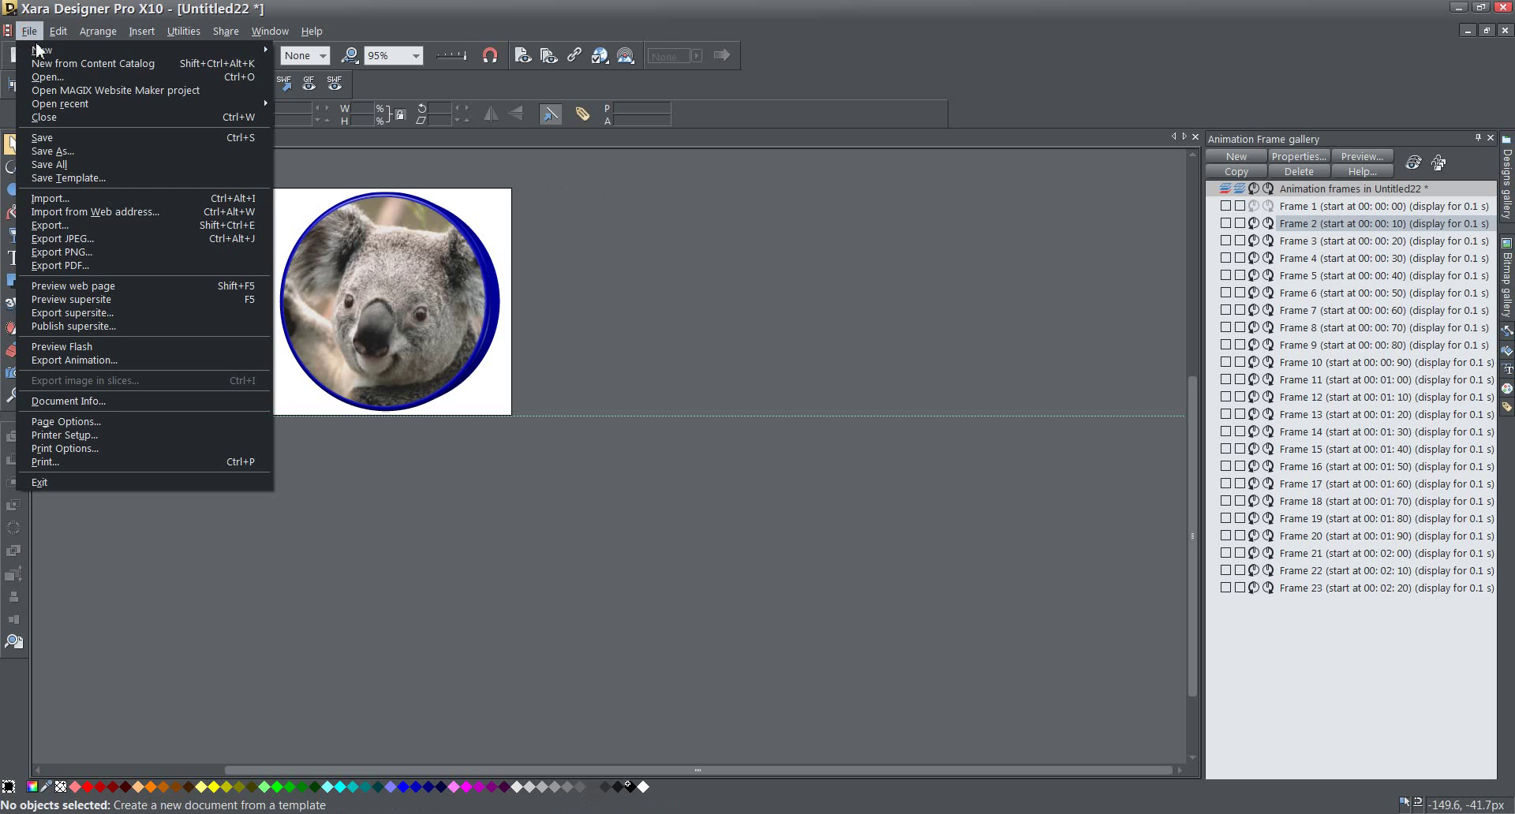
pyautogui.moveTo(78, 52)
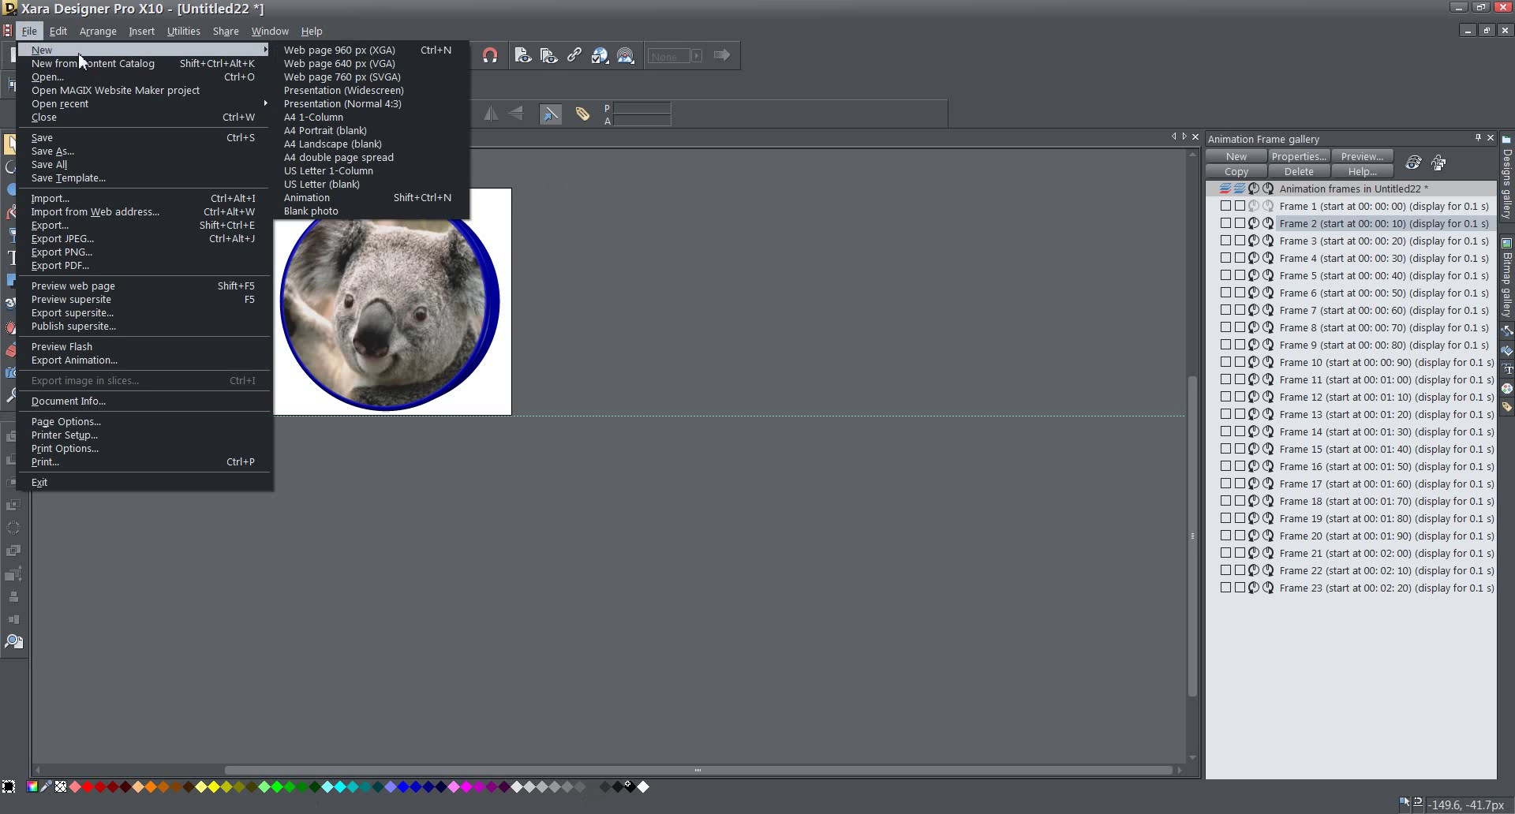
pyautogui.click(336, 199)
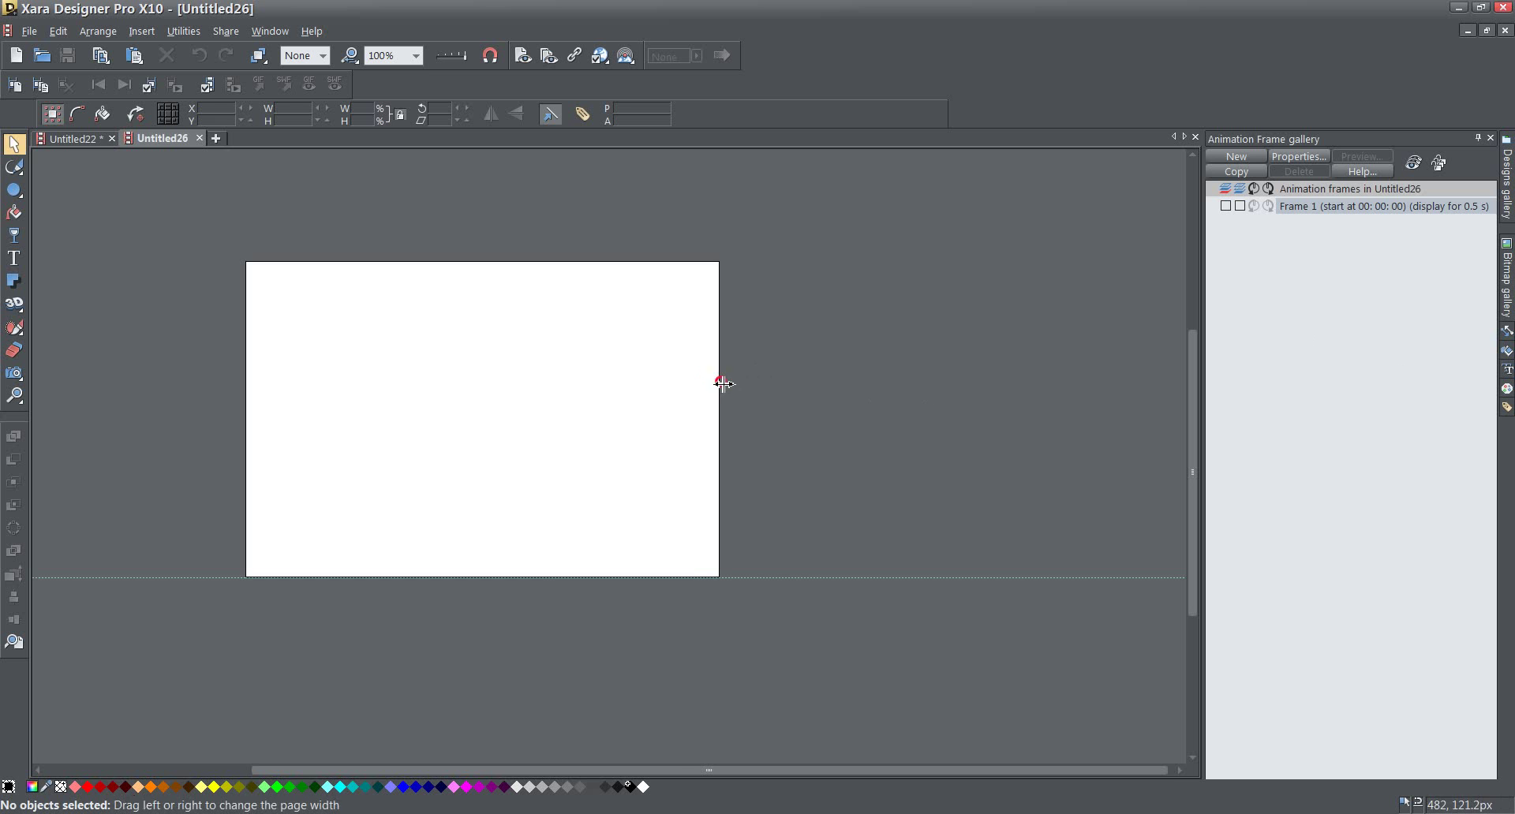
pyautogui.moveTo(722, 384); pyautogui.dragTo(539, 384)
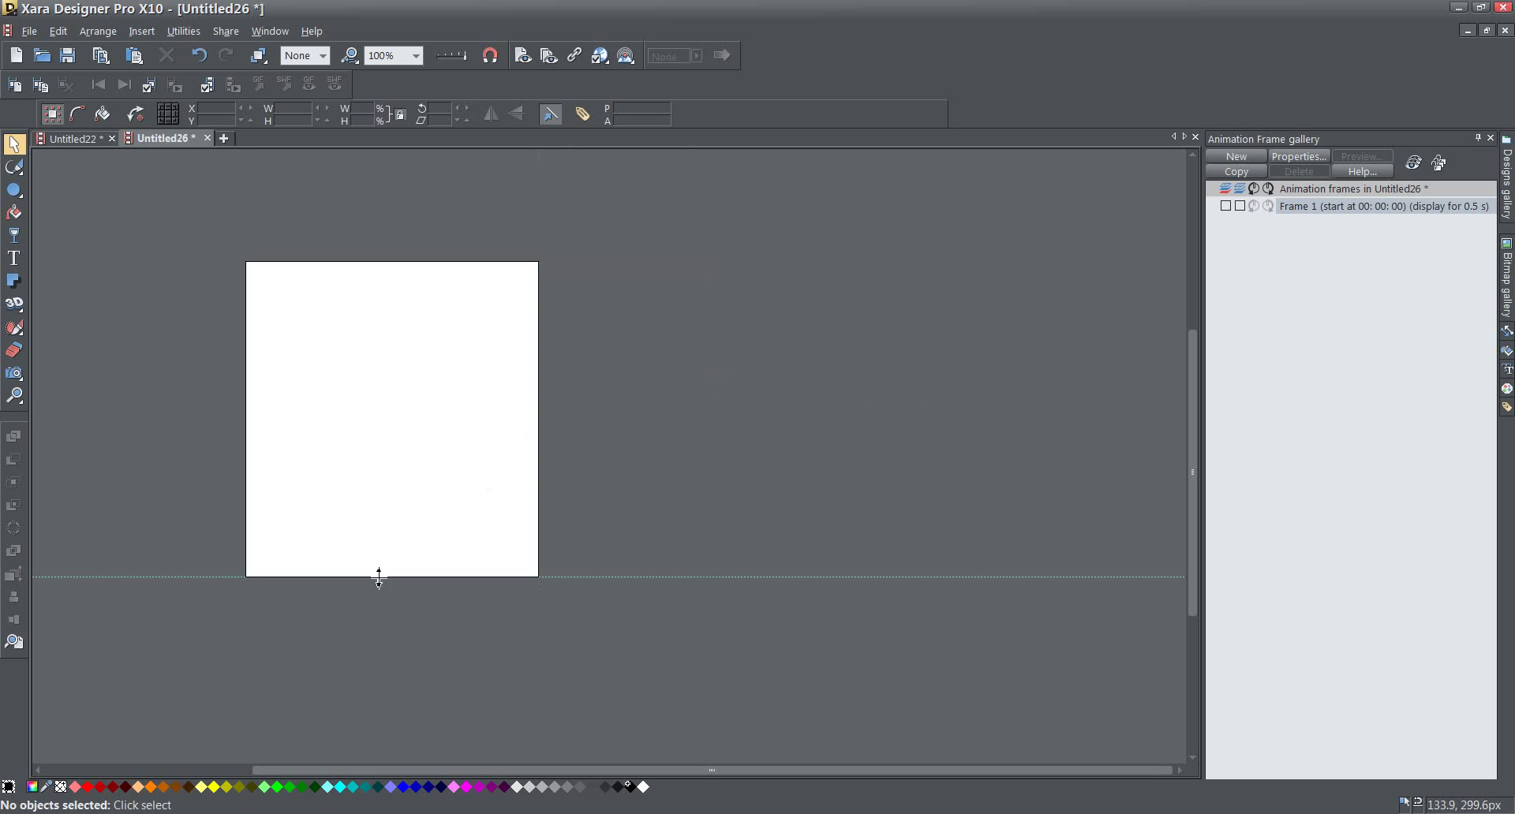
pyautogui.moveTo(379, 578); pyautogui.dragTo(390, 502)
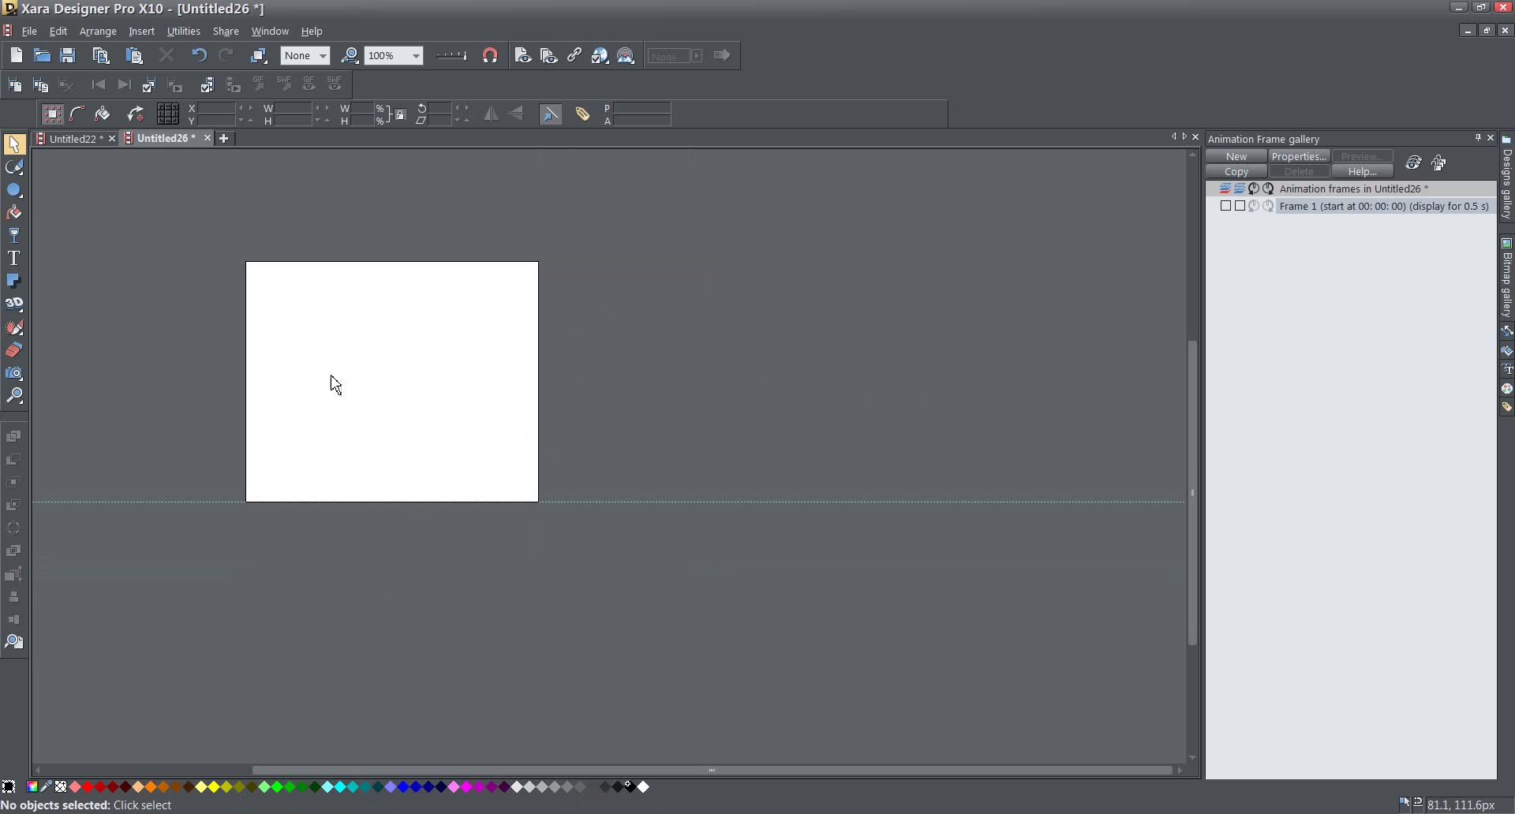
# Draw a large black circle with the Ellipse tool and move it to the page's top-left
pyautogui.click(14, 190)
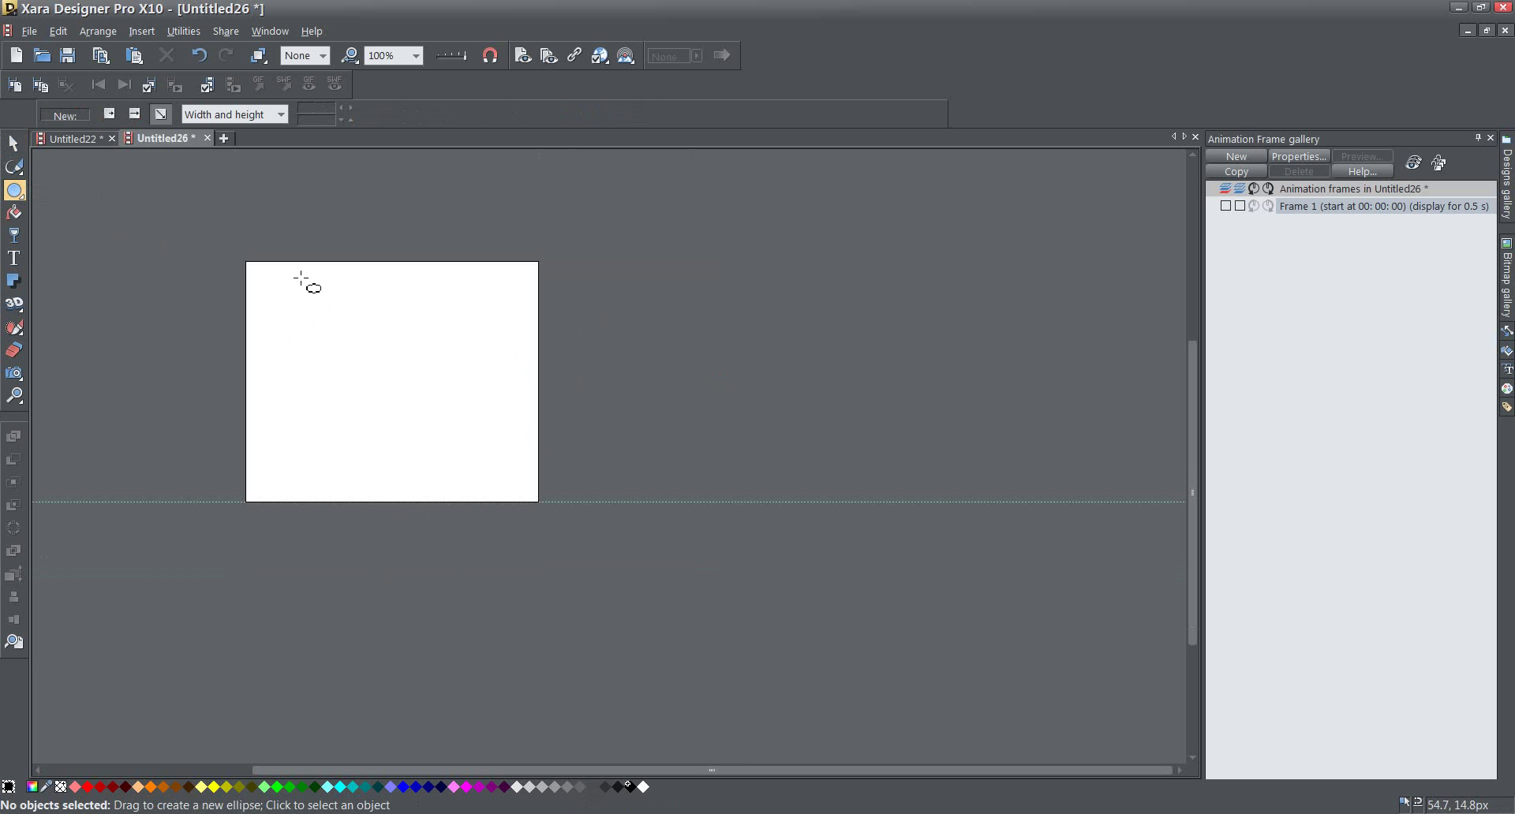
pyautogui.moveTo(26, 199)
pyautogui.moveTo(270, 283); pyautogui.dragTo(507, 474)
pyautogui.press('F2')
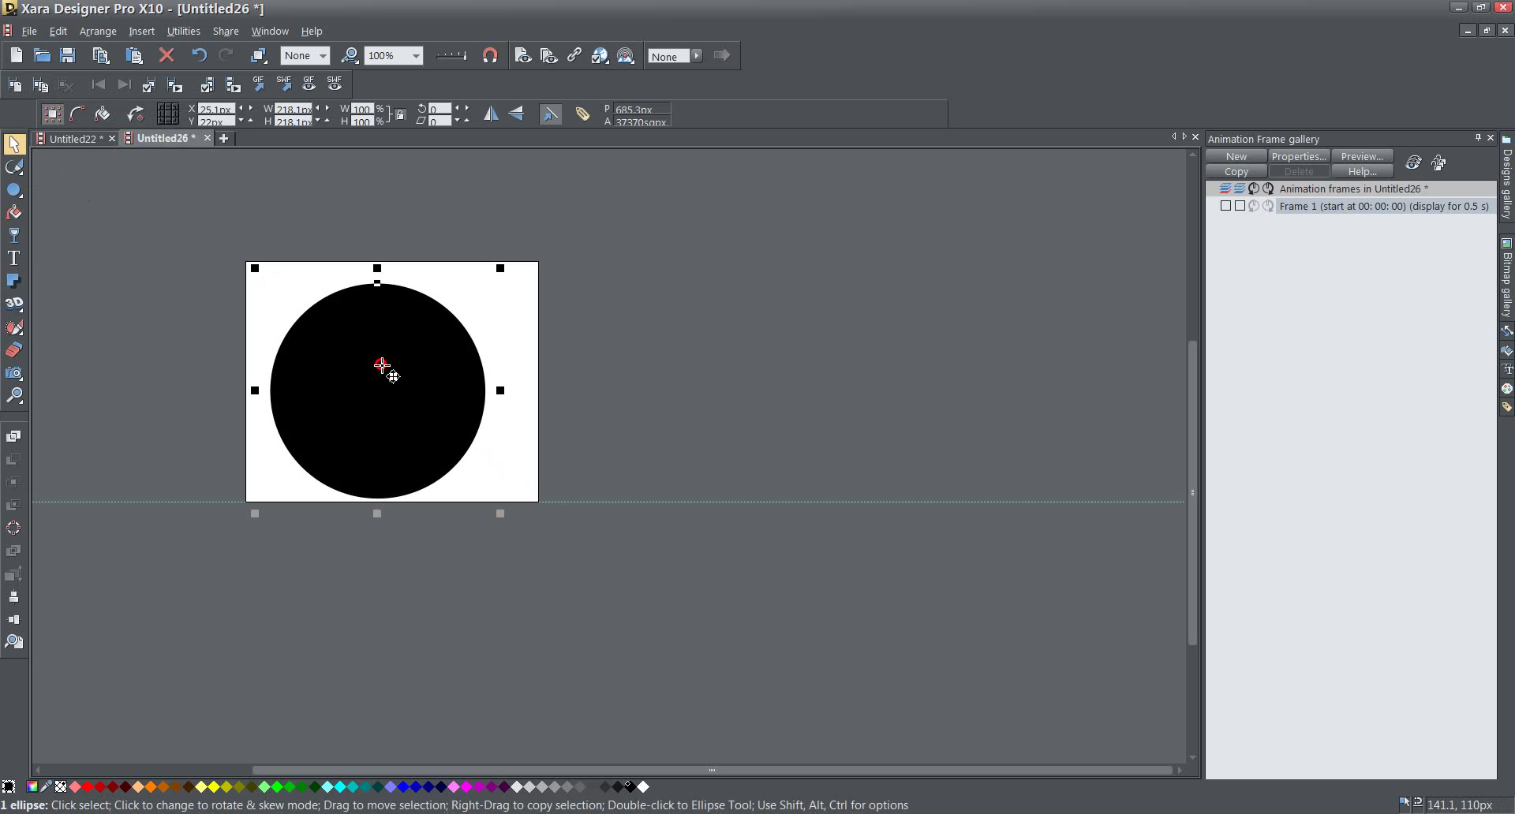
pyautogui.moveTo(382, 366); pyautogui.dragTo(369, 354)
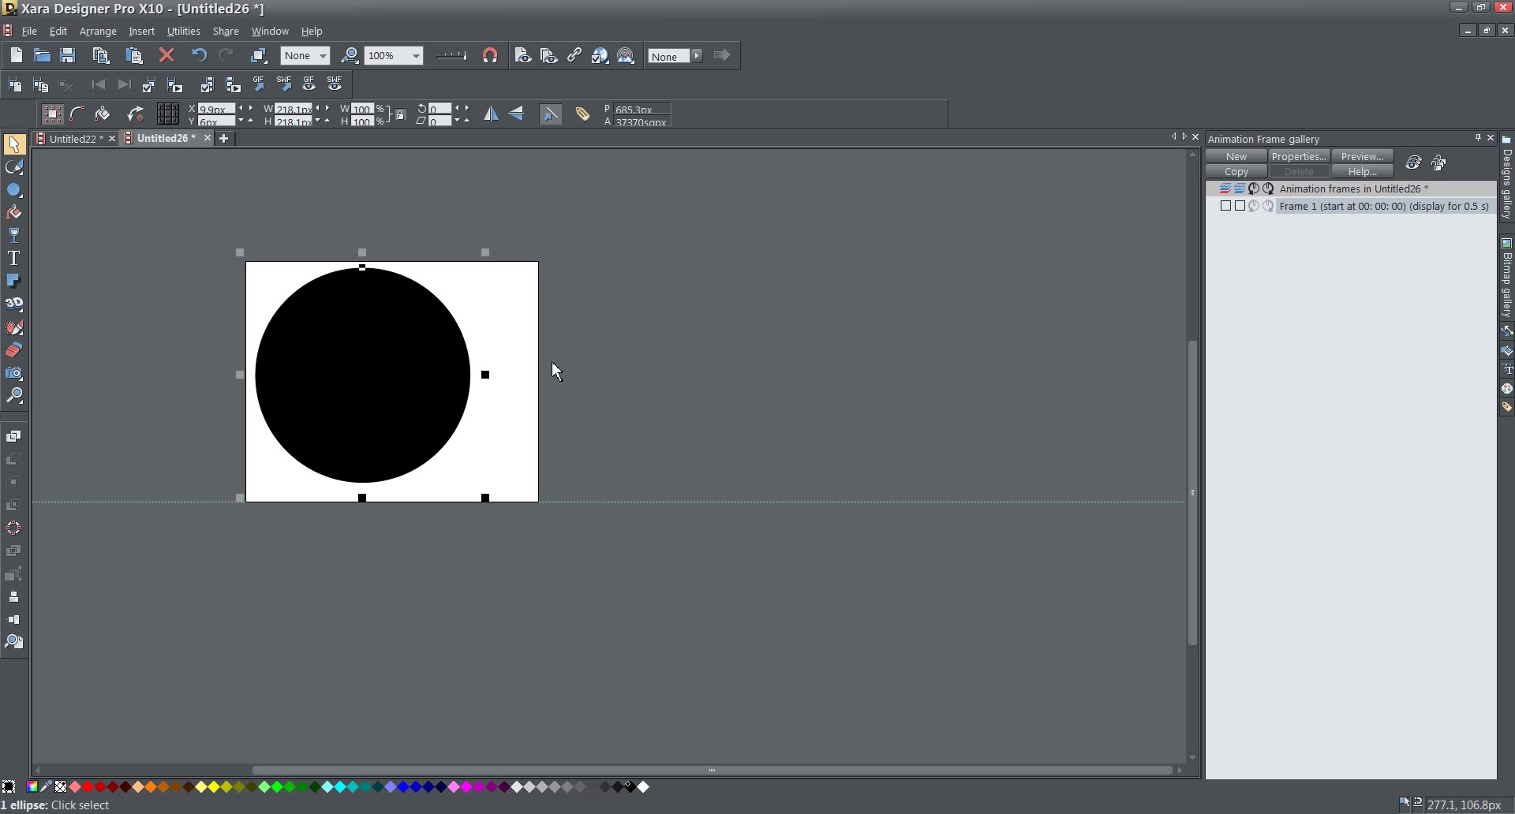
# Trim the page width and height to fit snugly around the circle
pyautogui.moveTo(543, 365); pyautogui.dragTo(484, 362)
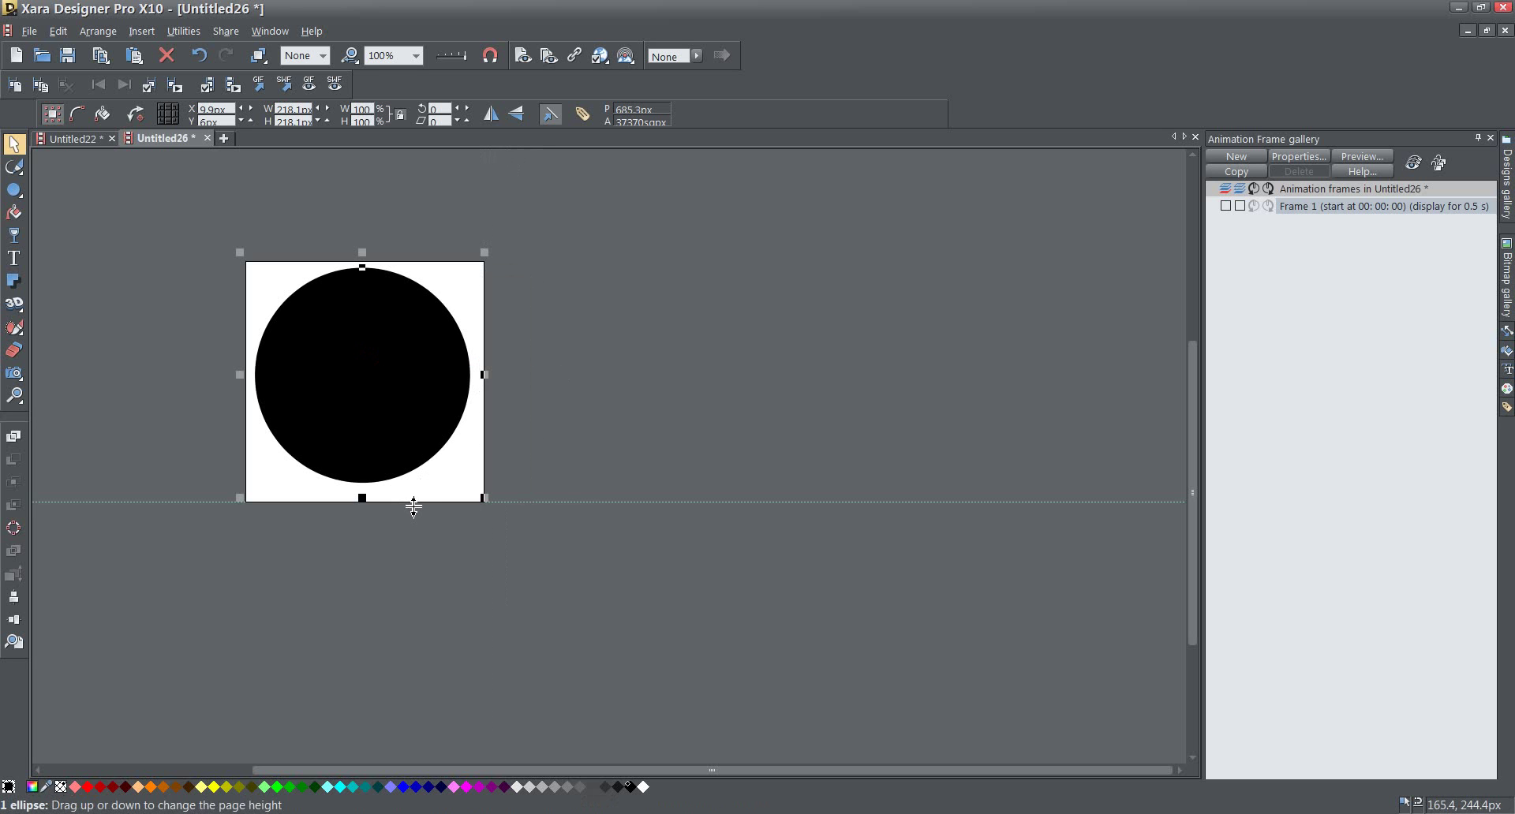
pyautogui.moveTo(415, 500); pyautogui.dragTo(418, 490)
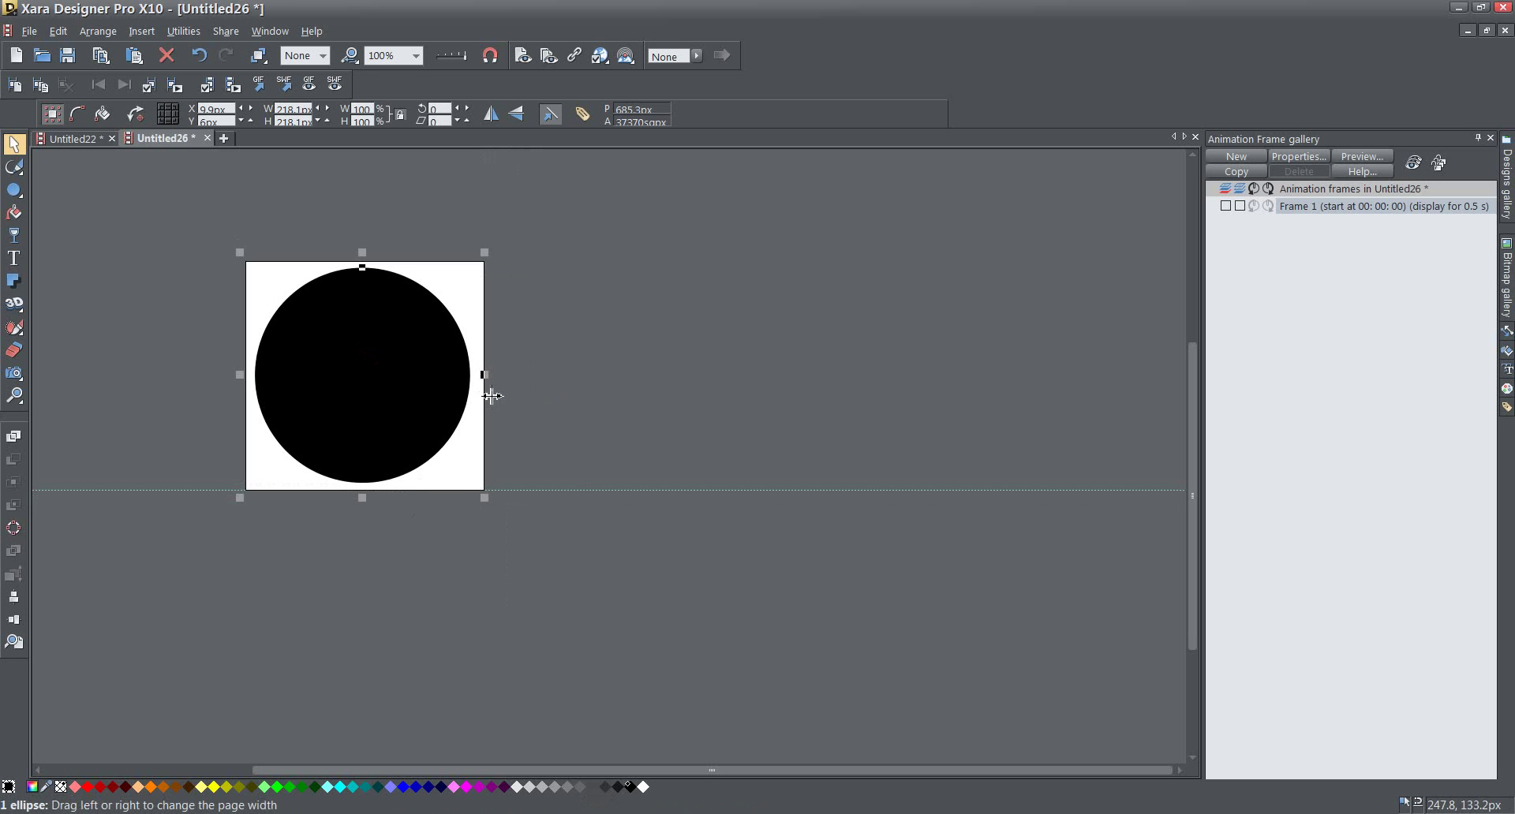
pyautogui.moveTo(484, 394); pyautogui.dragTo(482, 395)
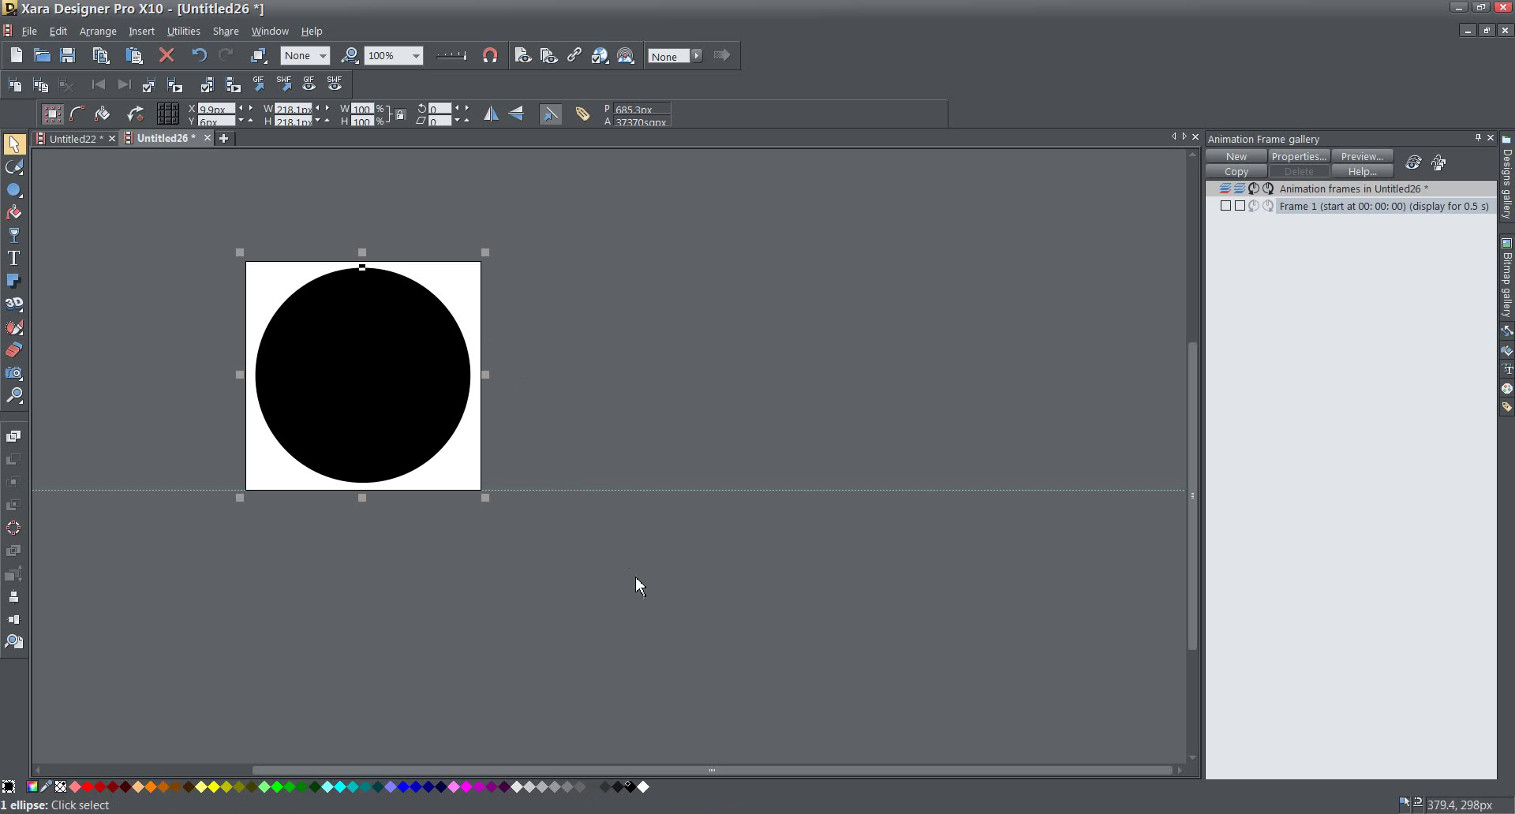
# Set the circle's outline to blue using the blue swatch's Set Line Color
pyautogui.rightClick(404, 789)
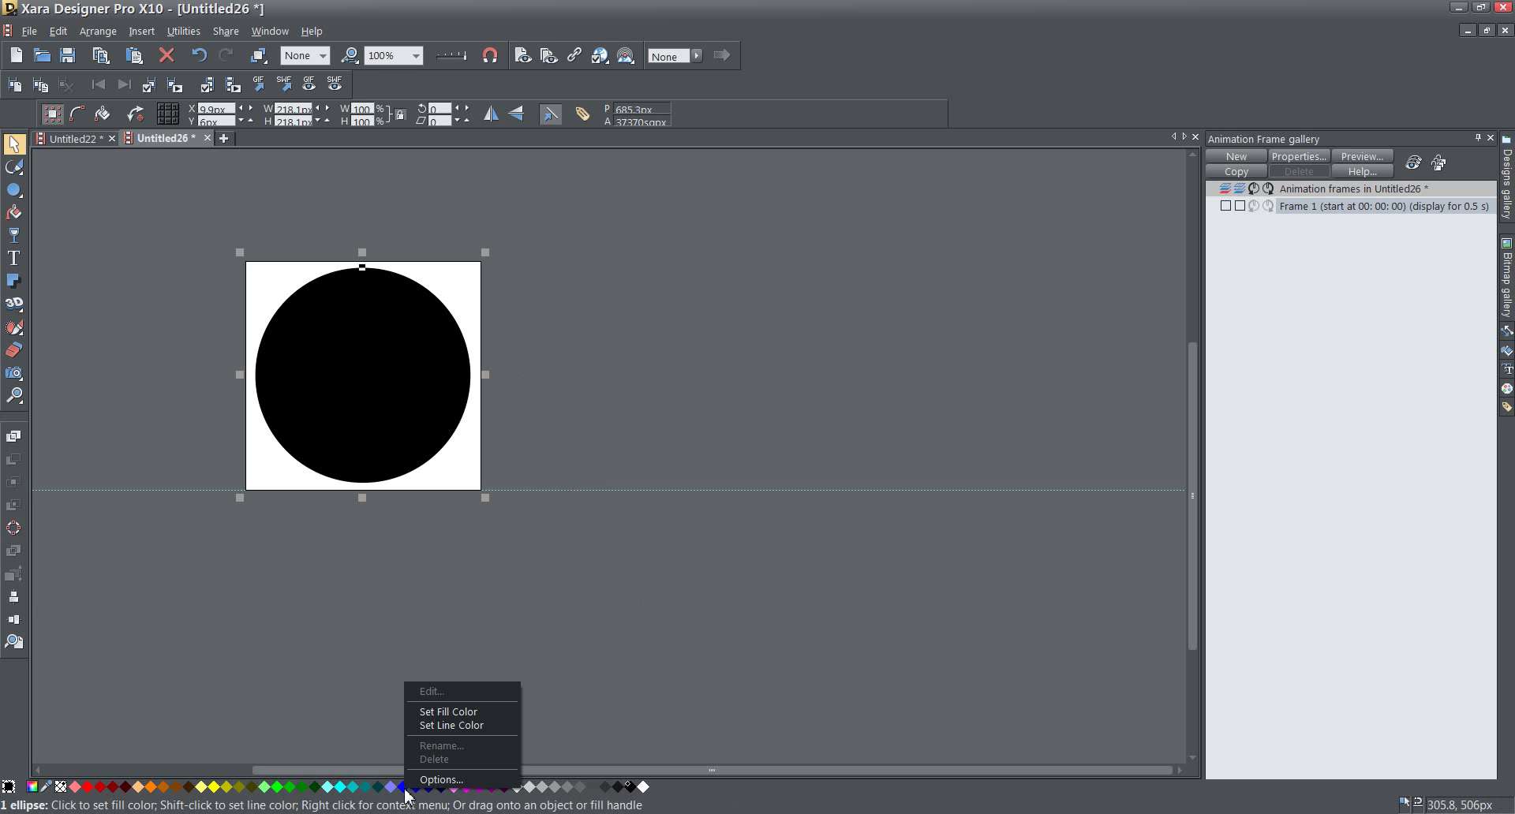
pyautogui.click(513, 726)
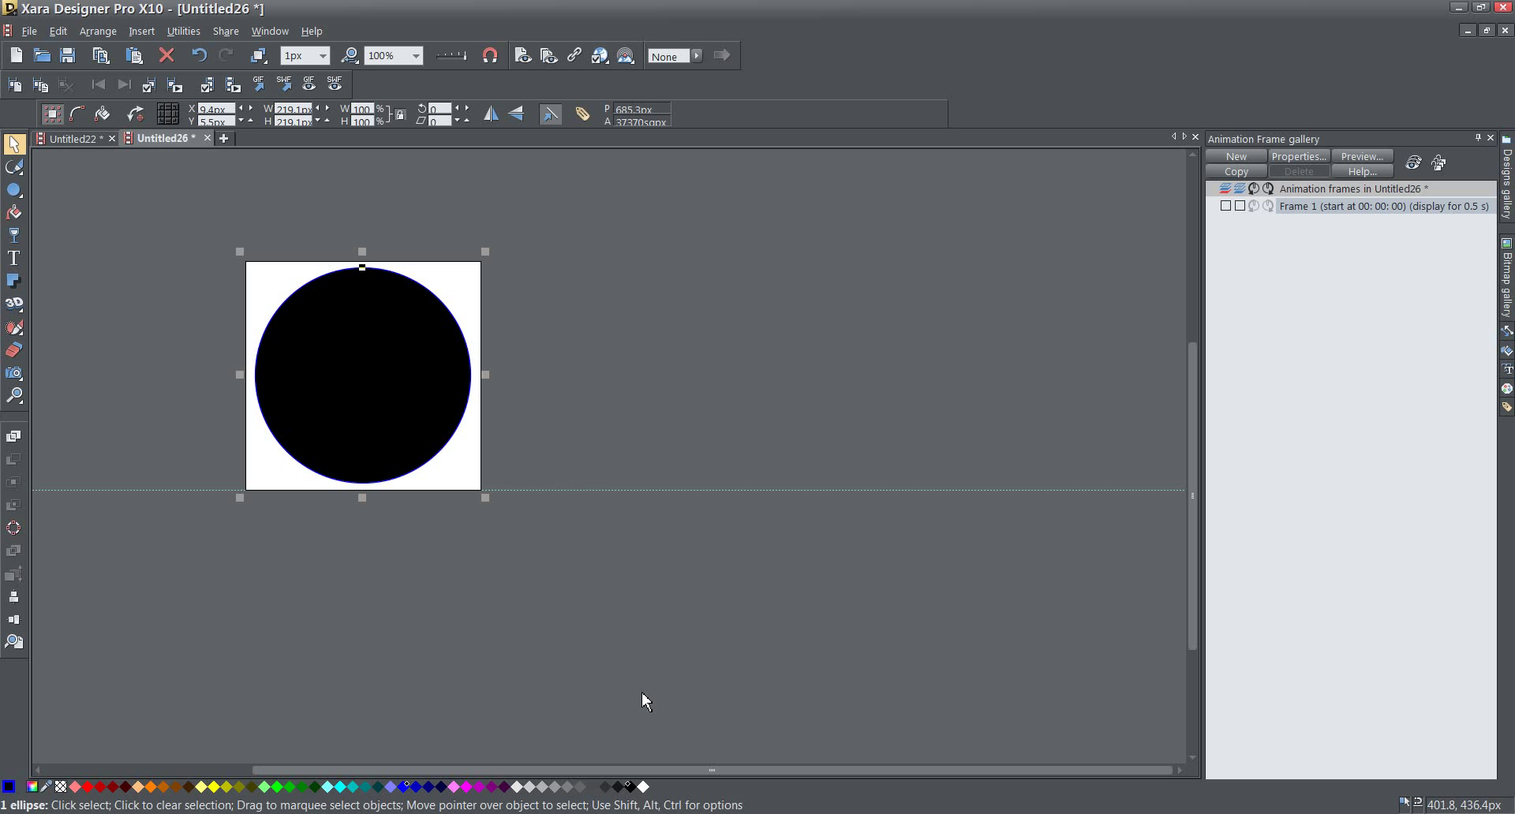
pyautogui.moveTo(14, 303)
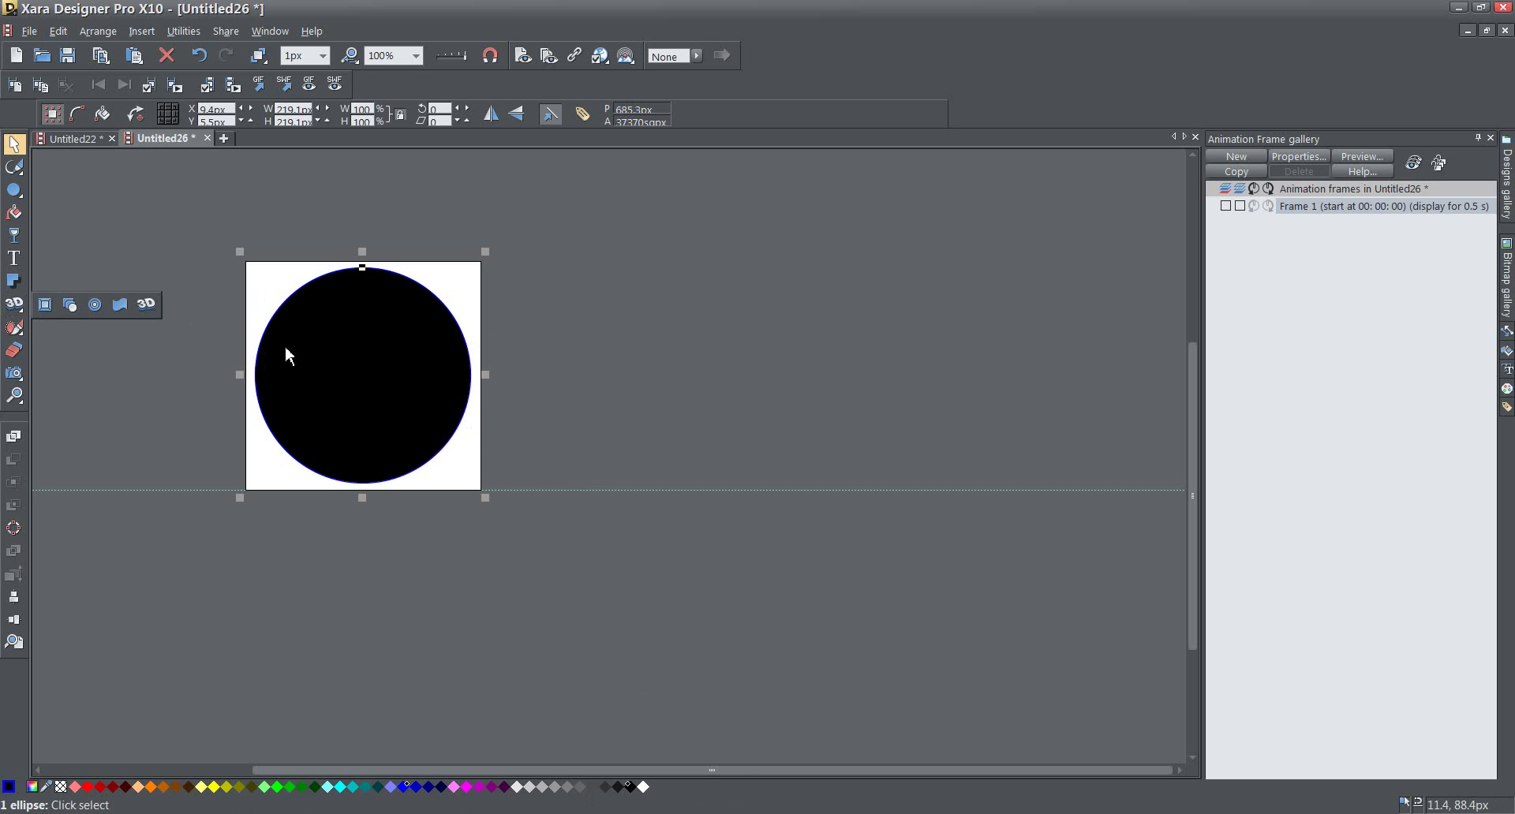
# Extrude the circle into a 3D disc, rotate it to face left, and set extrusion depth 18
pyautogui.click(15, 306)
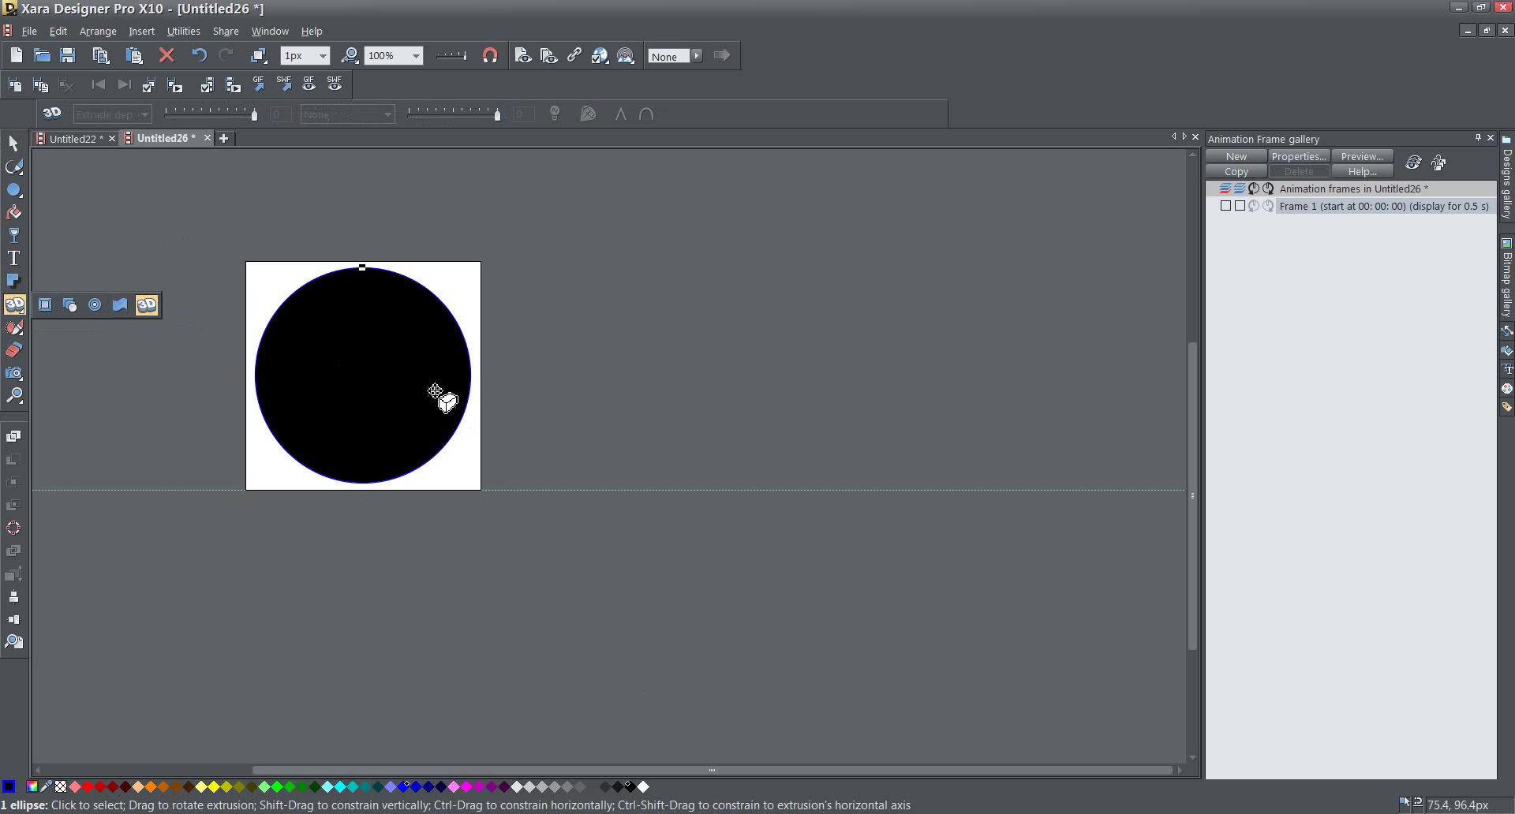
pyautogui.moveTo(422, 369); pyautogui.dragTo(364, 339)
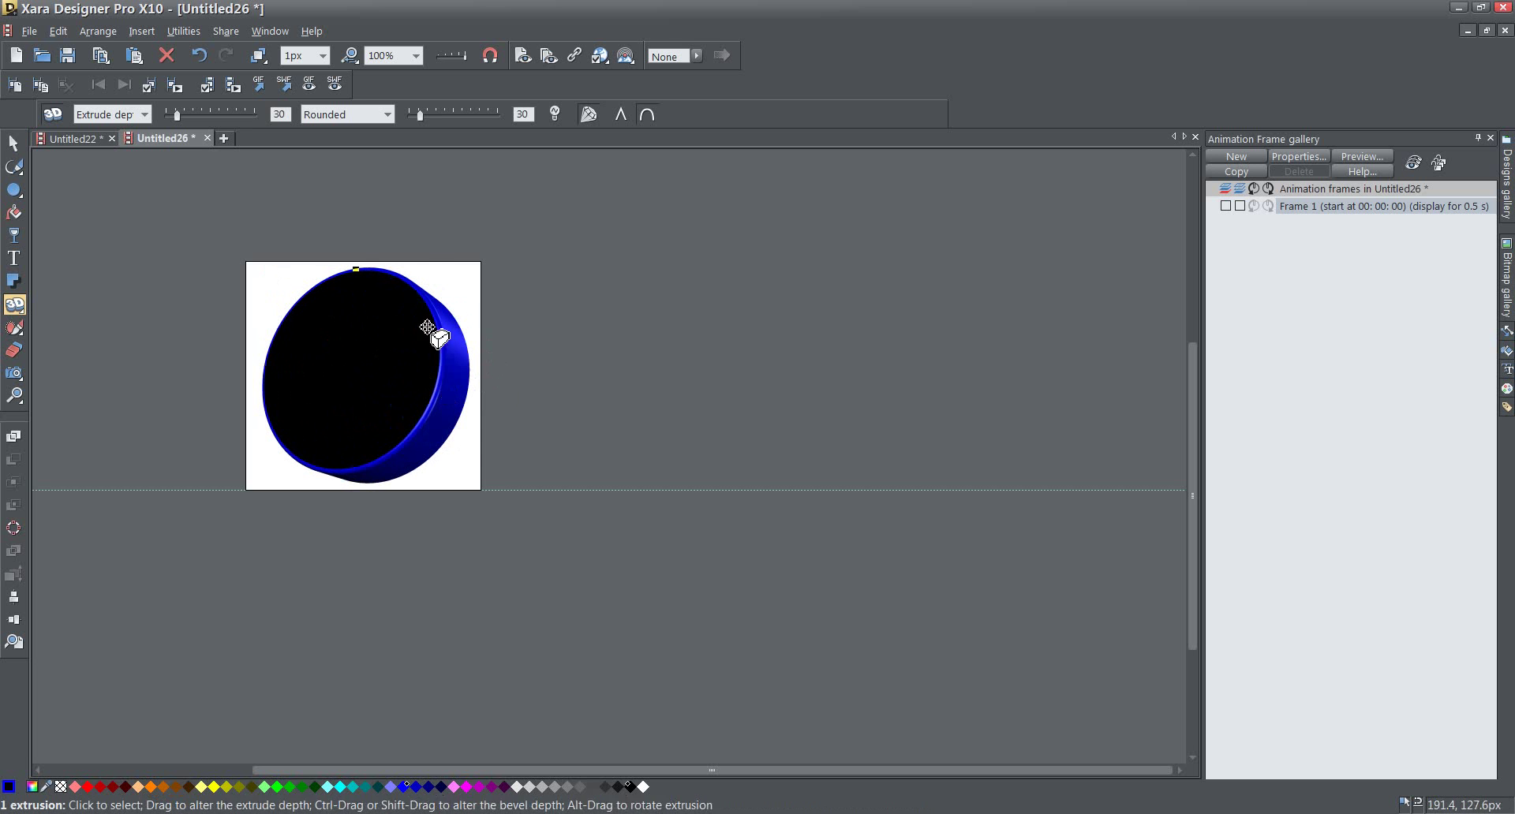
pyautogui.click(209, 52)
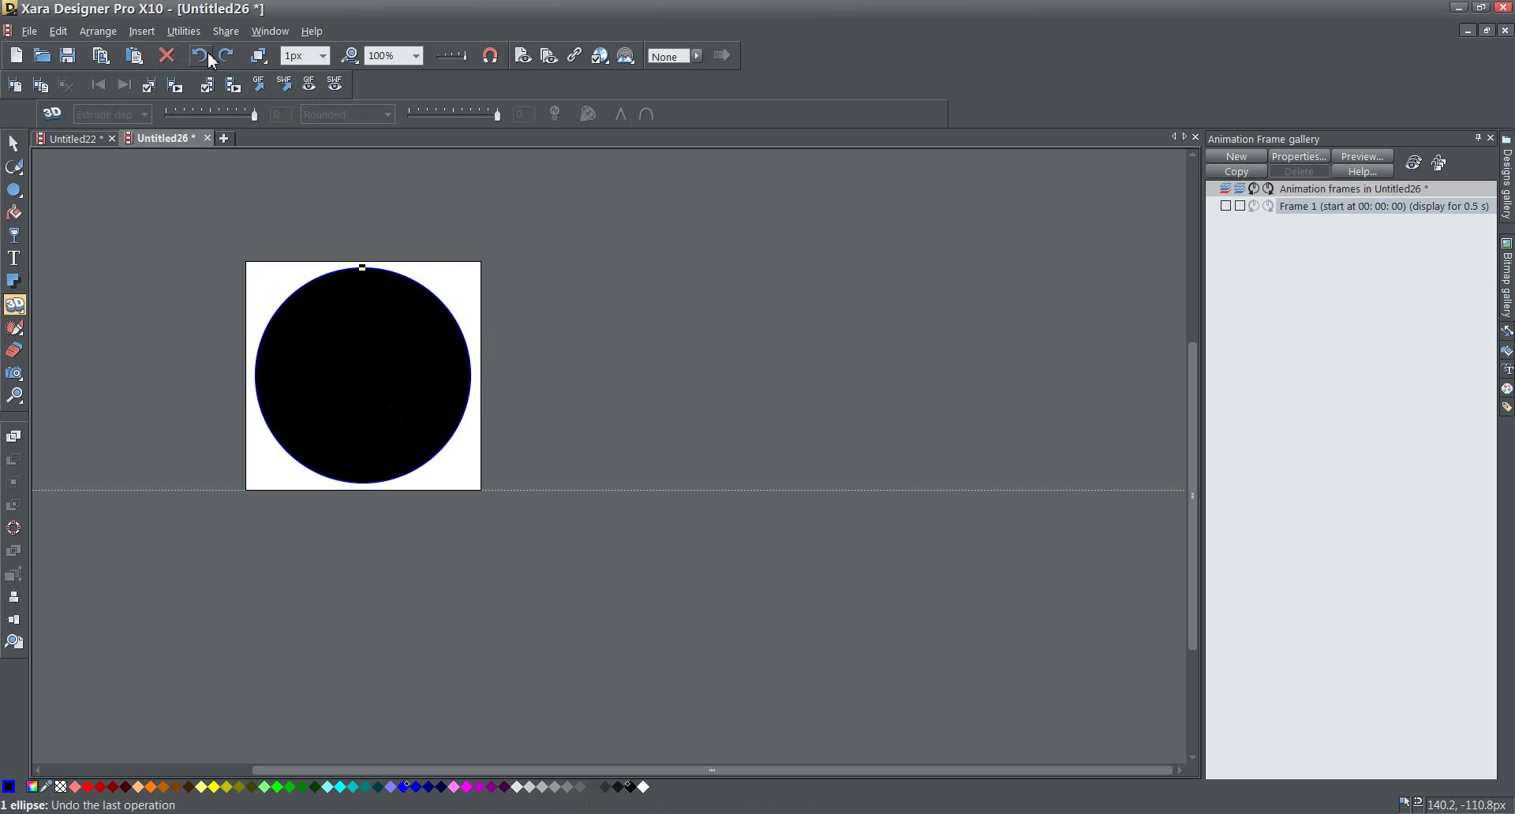
pyautogui.moveTo(433, 379)
pyautogui.mouseDown()
pyautogui.moveTo(389, 386)
pyautogui.moveTo(430, 374)
pyautogui.mouseUp()
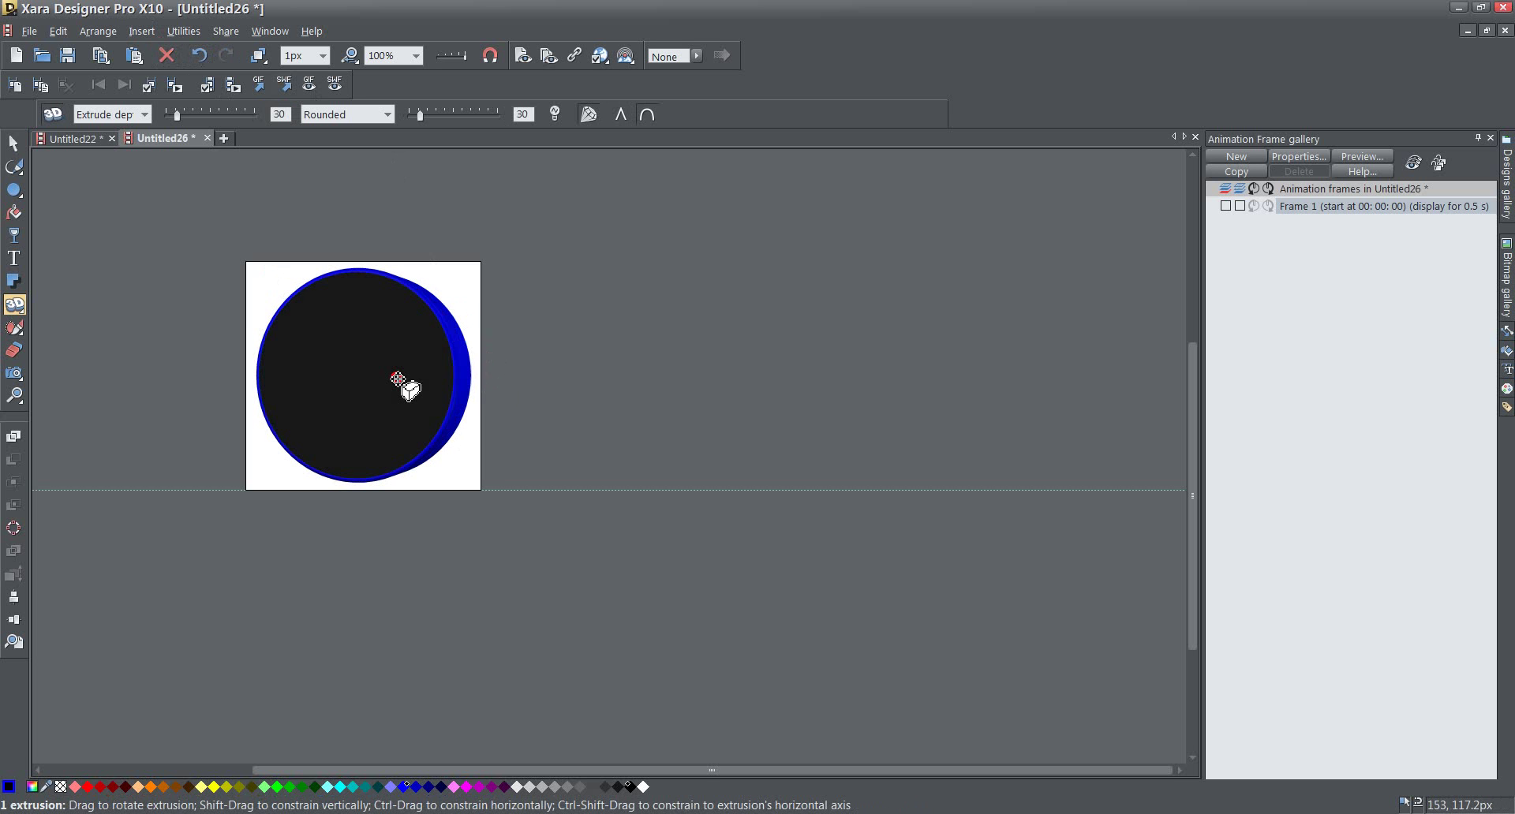
pyautogui.moveTo(398, 378); pyautogui.dragTo(395, 376)
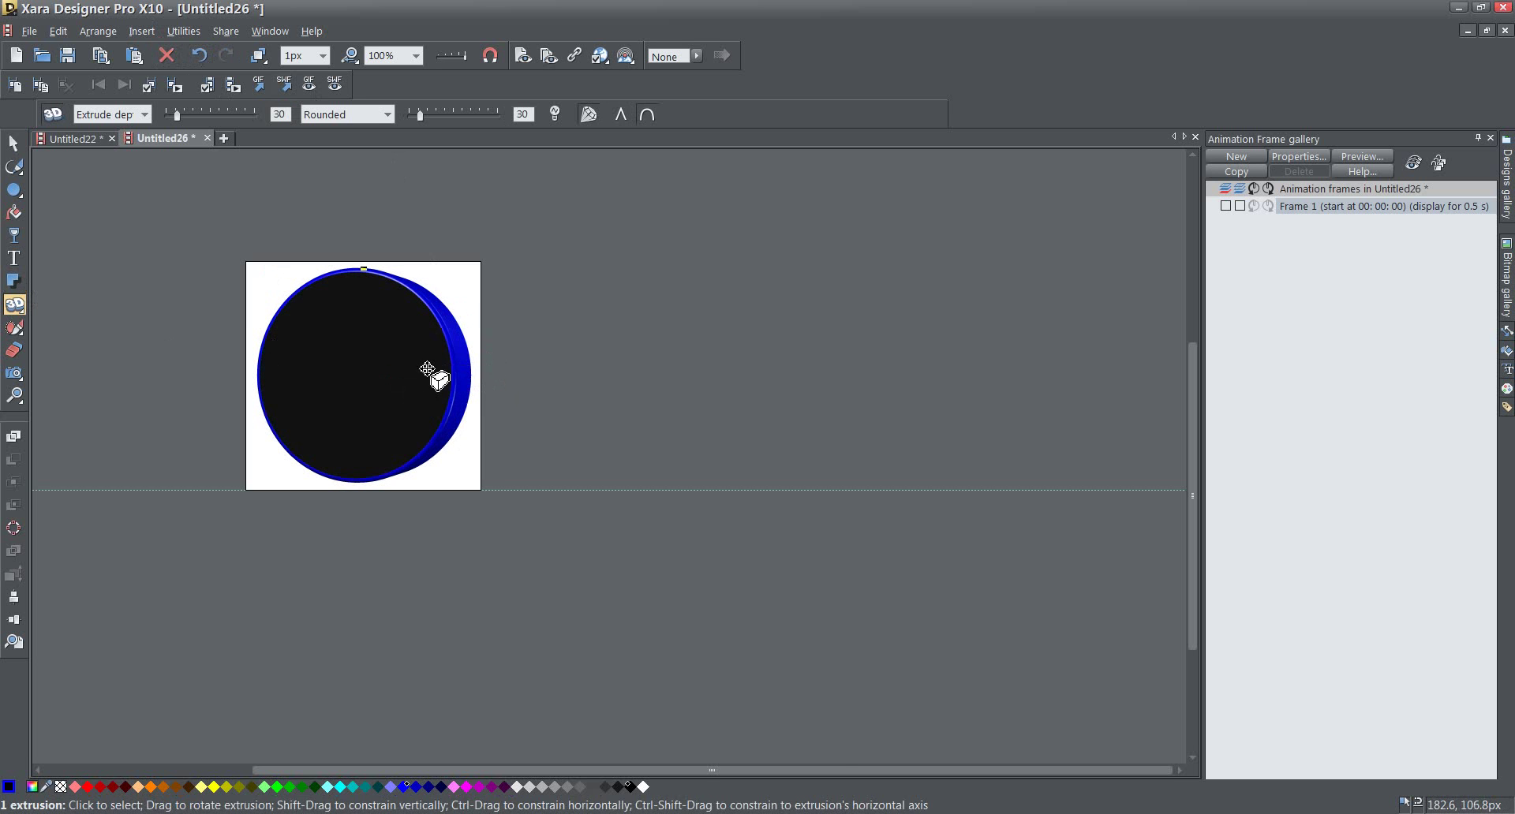
pyautogui.moveTo(430, 372)
pyautogui.mouseDown()
pyautogui.moveTo(389, 362)
pyautogui.moveTo(393, 383)
pyautogui.moveTo(433, 387)
pyautogui.moveTo(359, 411)
pyautogui.moveTo(423, 398)
pyautogui.mouseUp()
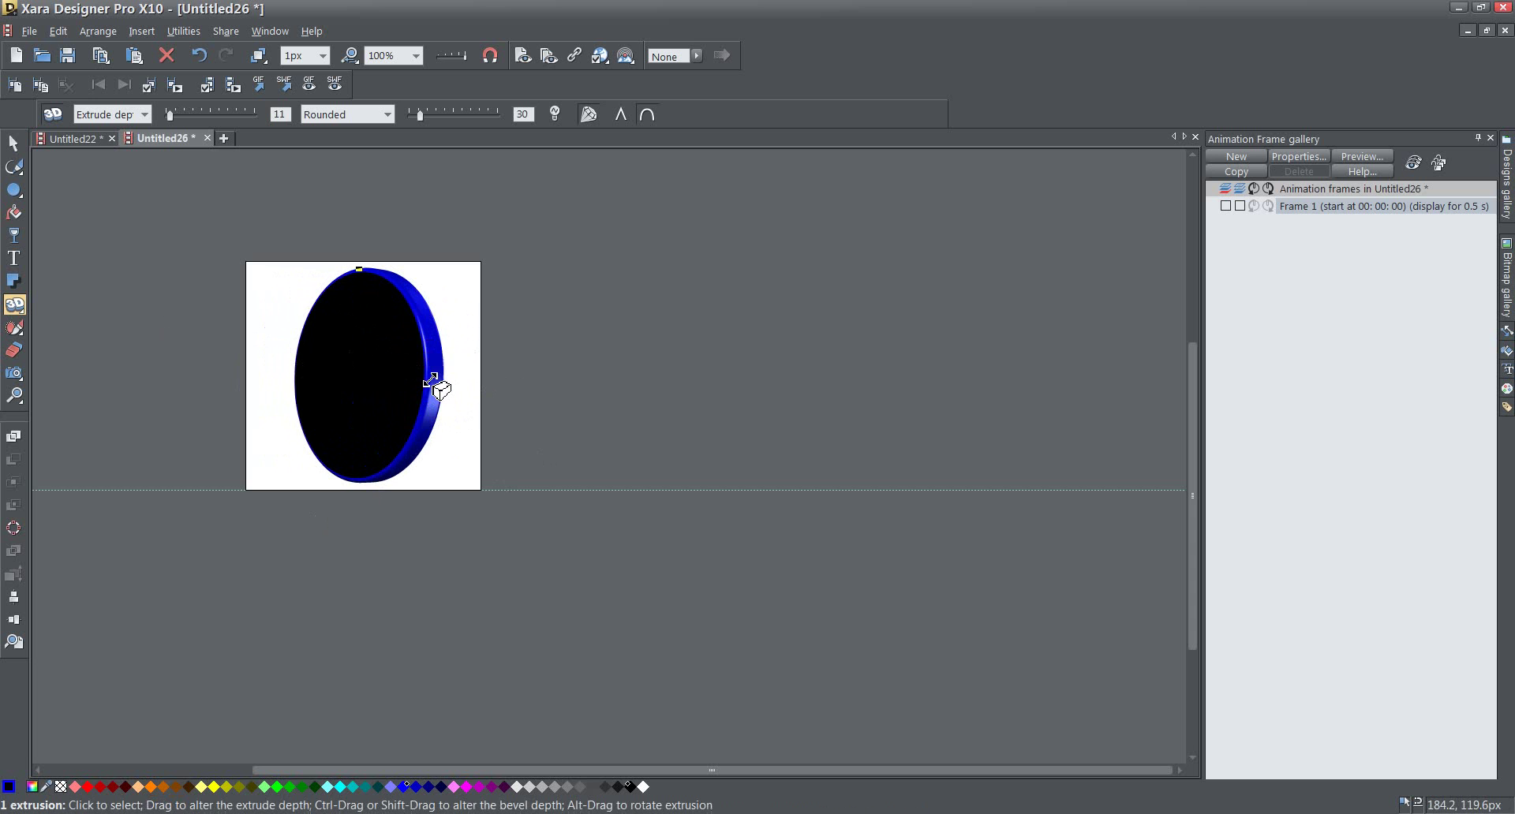
pyautogui.moveTo(432, 388); pyautogui.dragTo(425, 381)
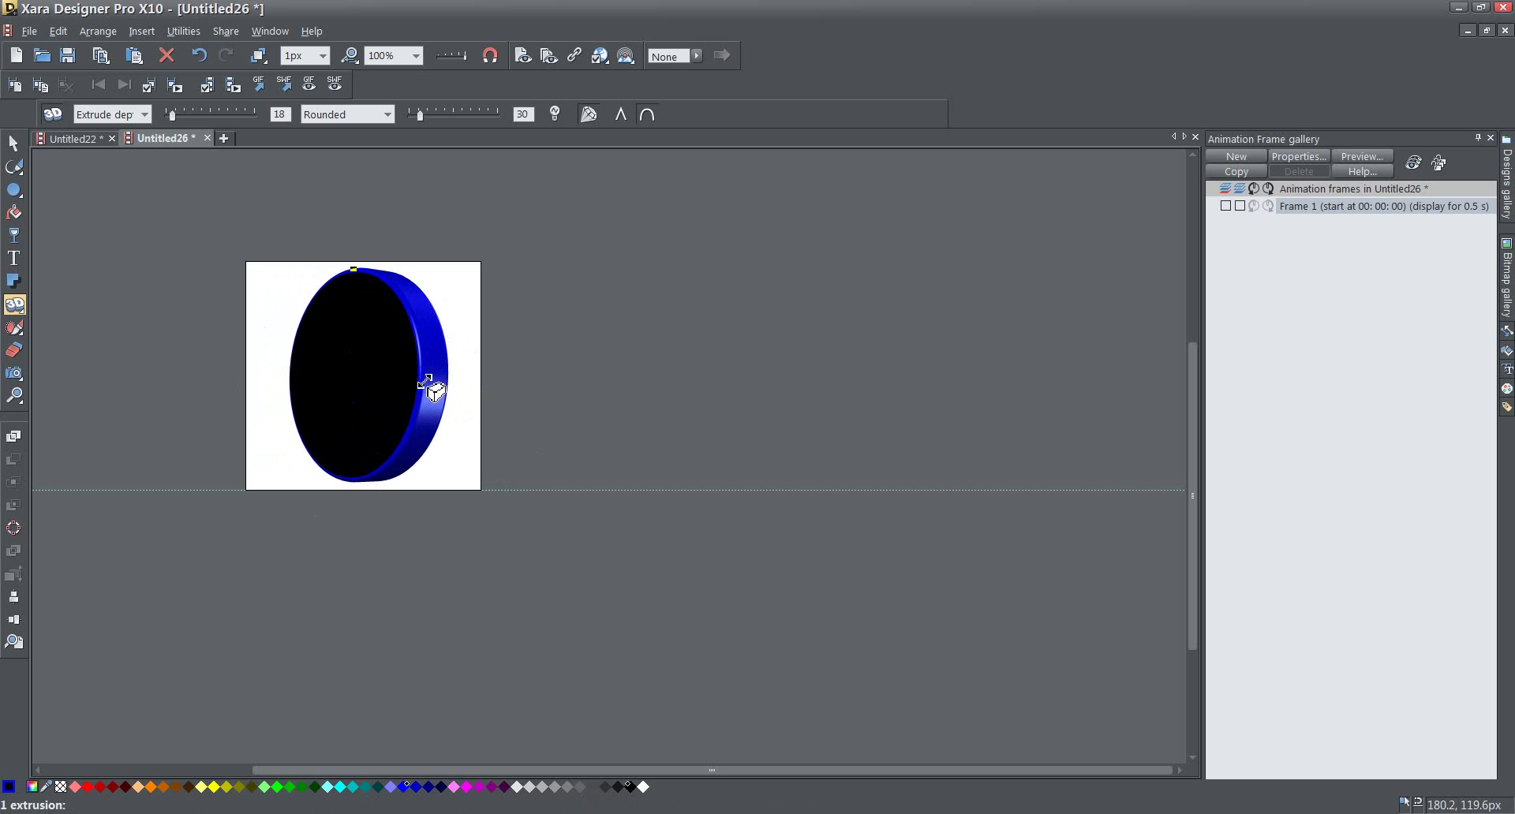
# Set the extruded disc's Angle 1 to 0
pyautogui.click(144, 115)
pyautogui.click(103, 132)
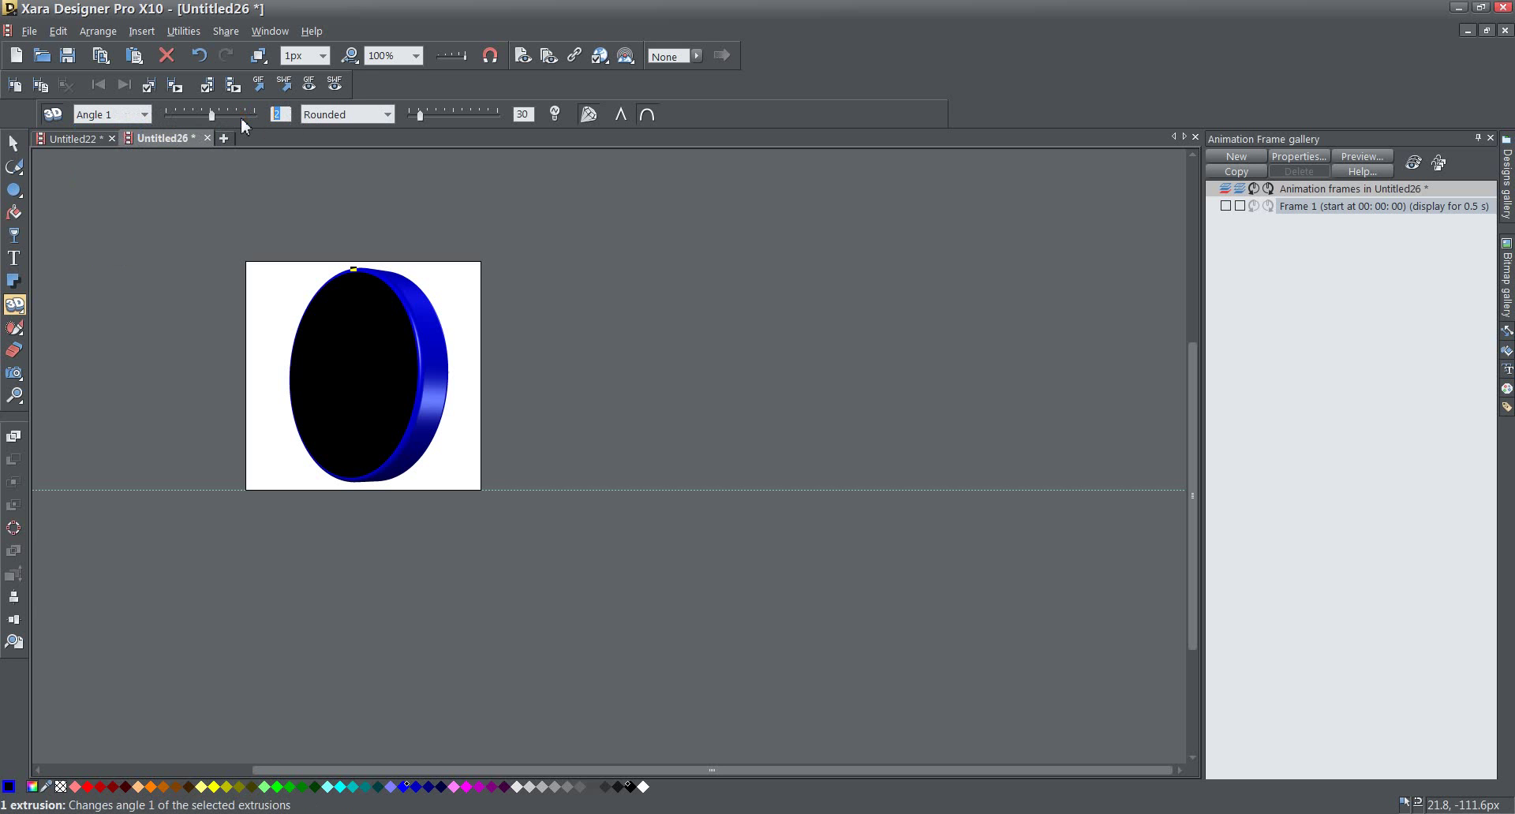
pyautogui.write('0')
pyautogui.press('Return')
# Set the extruded disc's Angle 2 to 0
pyautogui.click(145, 115)
pyautogui.scroll(2, 110, 157)
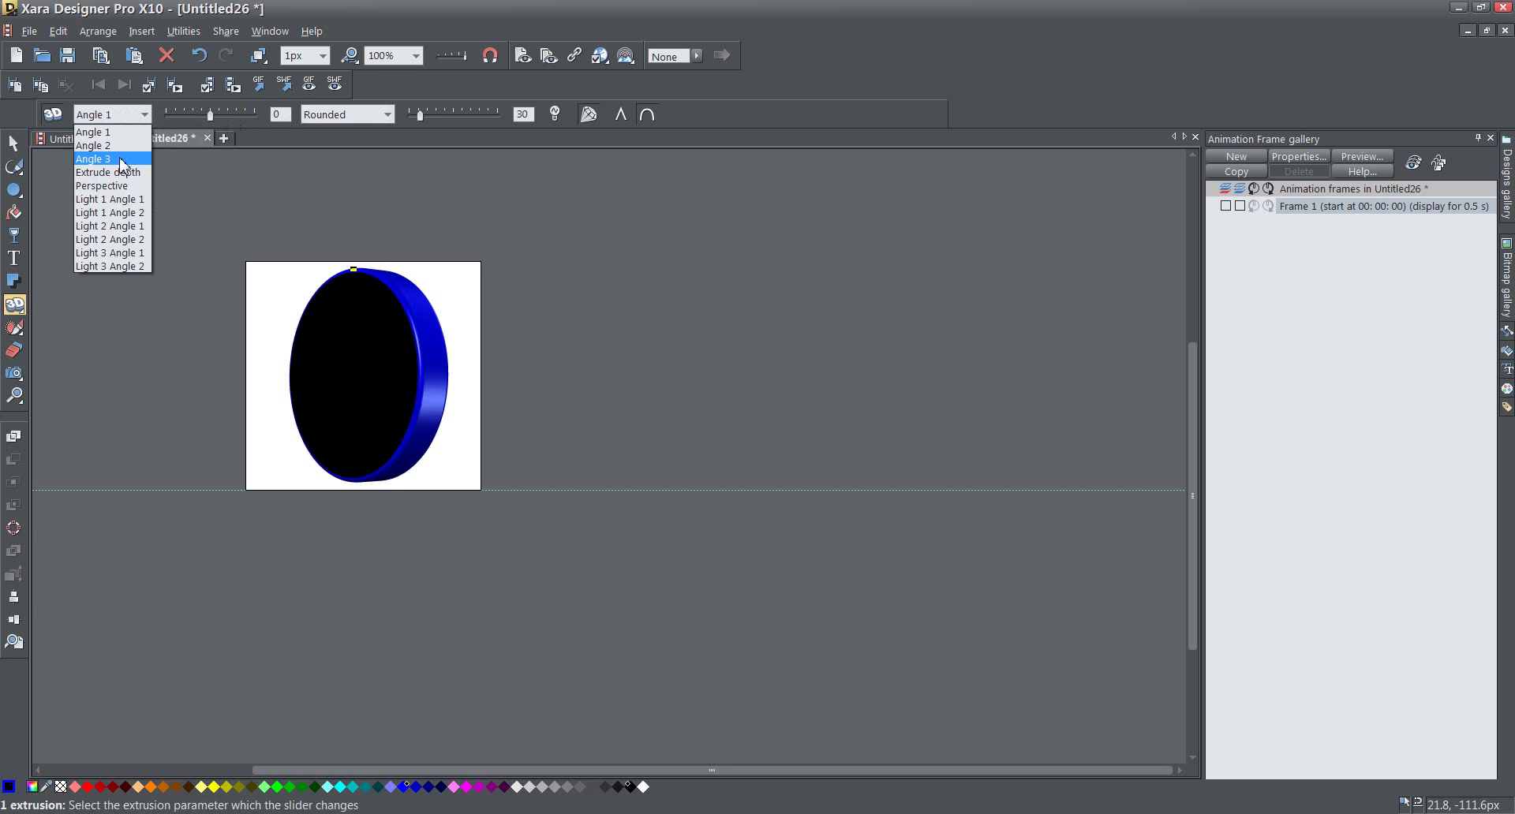
pyautogui.click(103, 147)
pyautogui.doubleClick(269, 115)
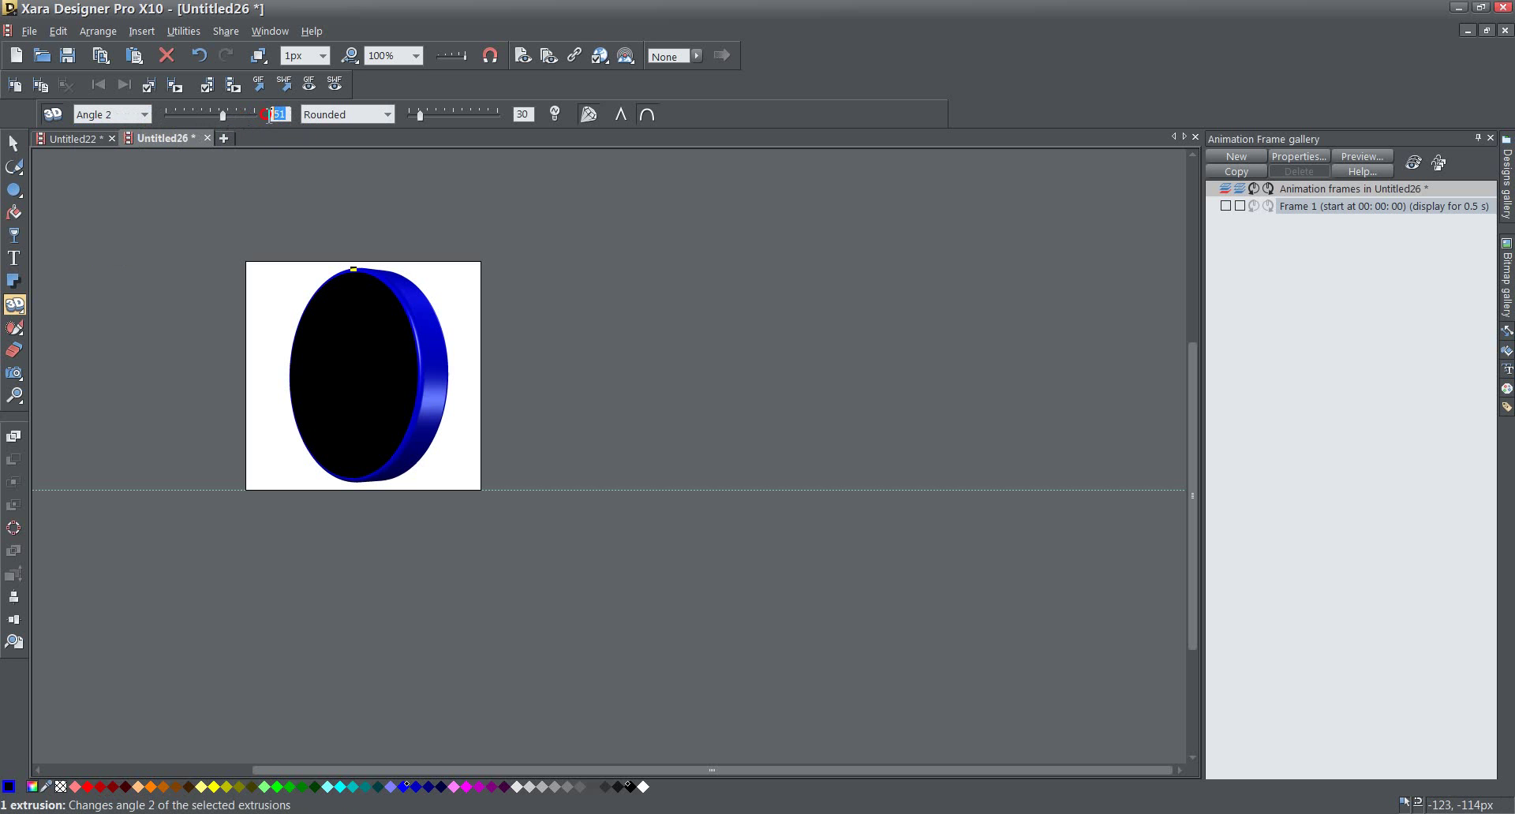
pyautogui.write('0')
pyautogui.press('Return')
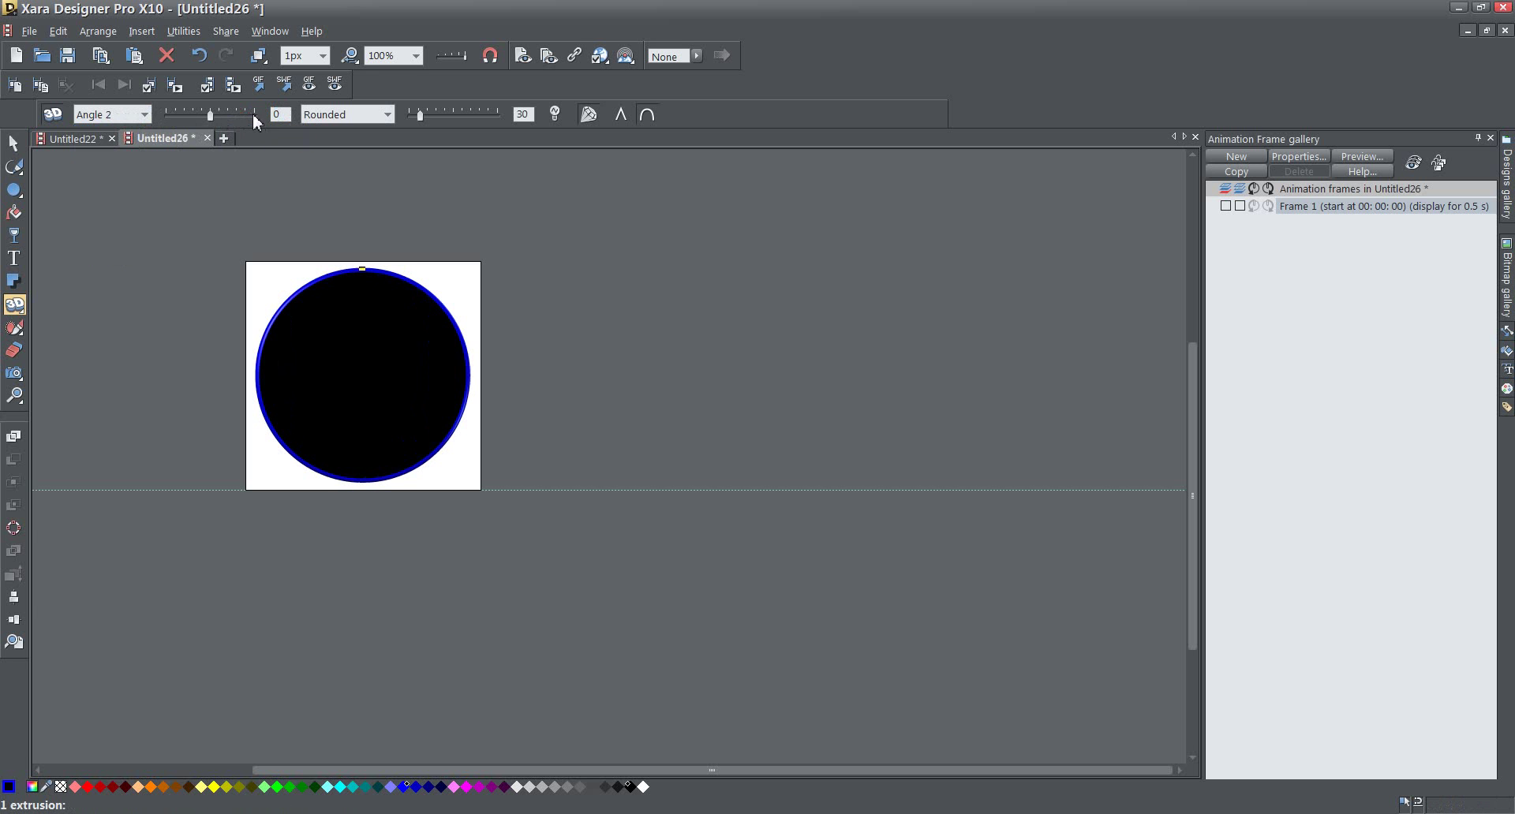
# Choose Angle 3 and enter 0 for it
pyautogui.click(144, 114)
pyautogui.click(103, 156)
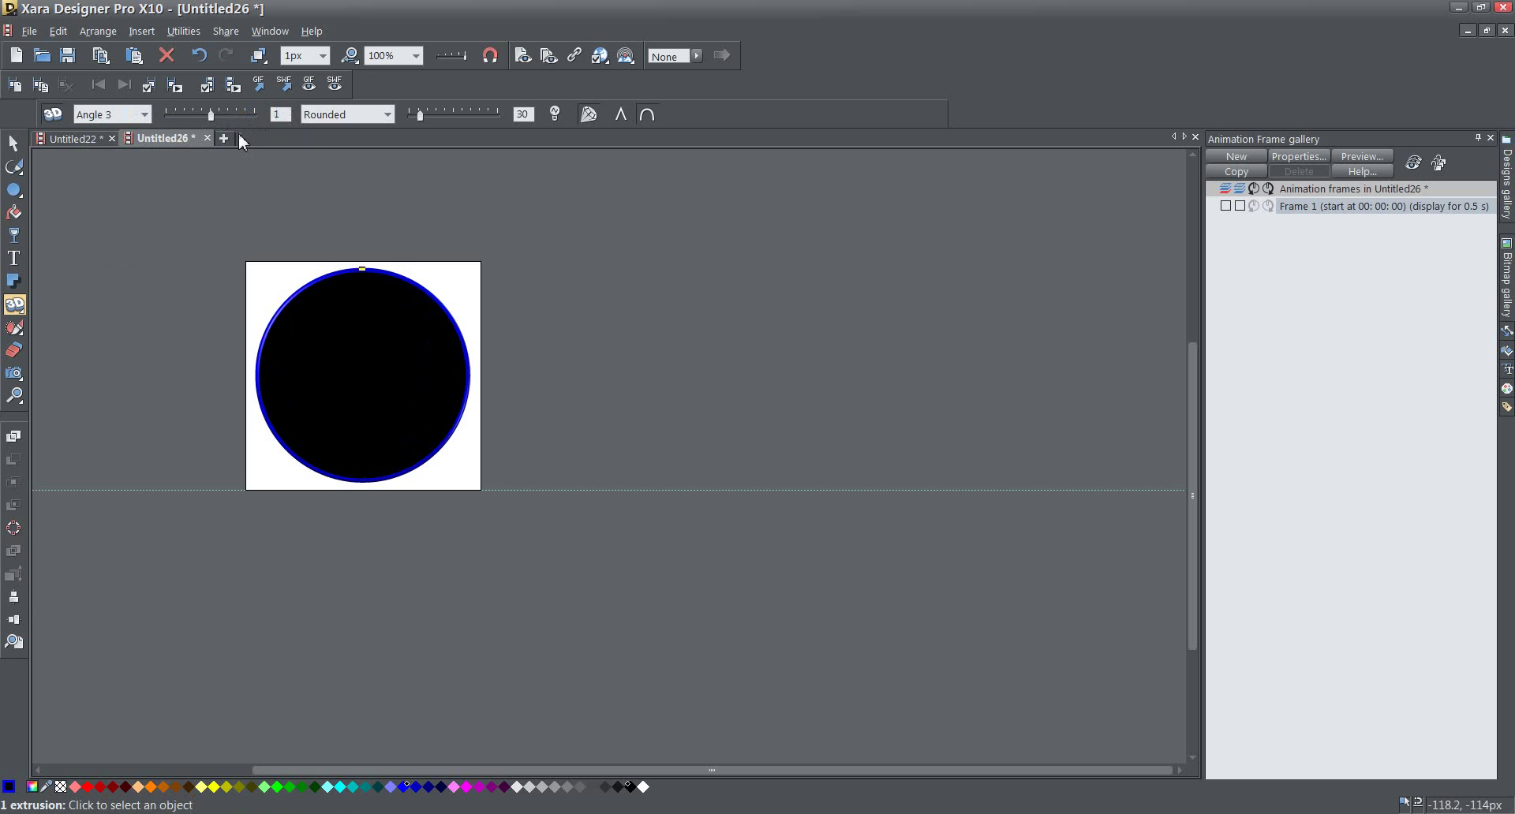
pyautogui.write('0')
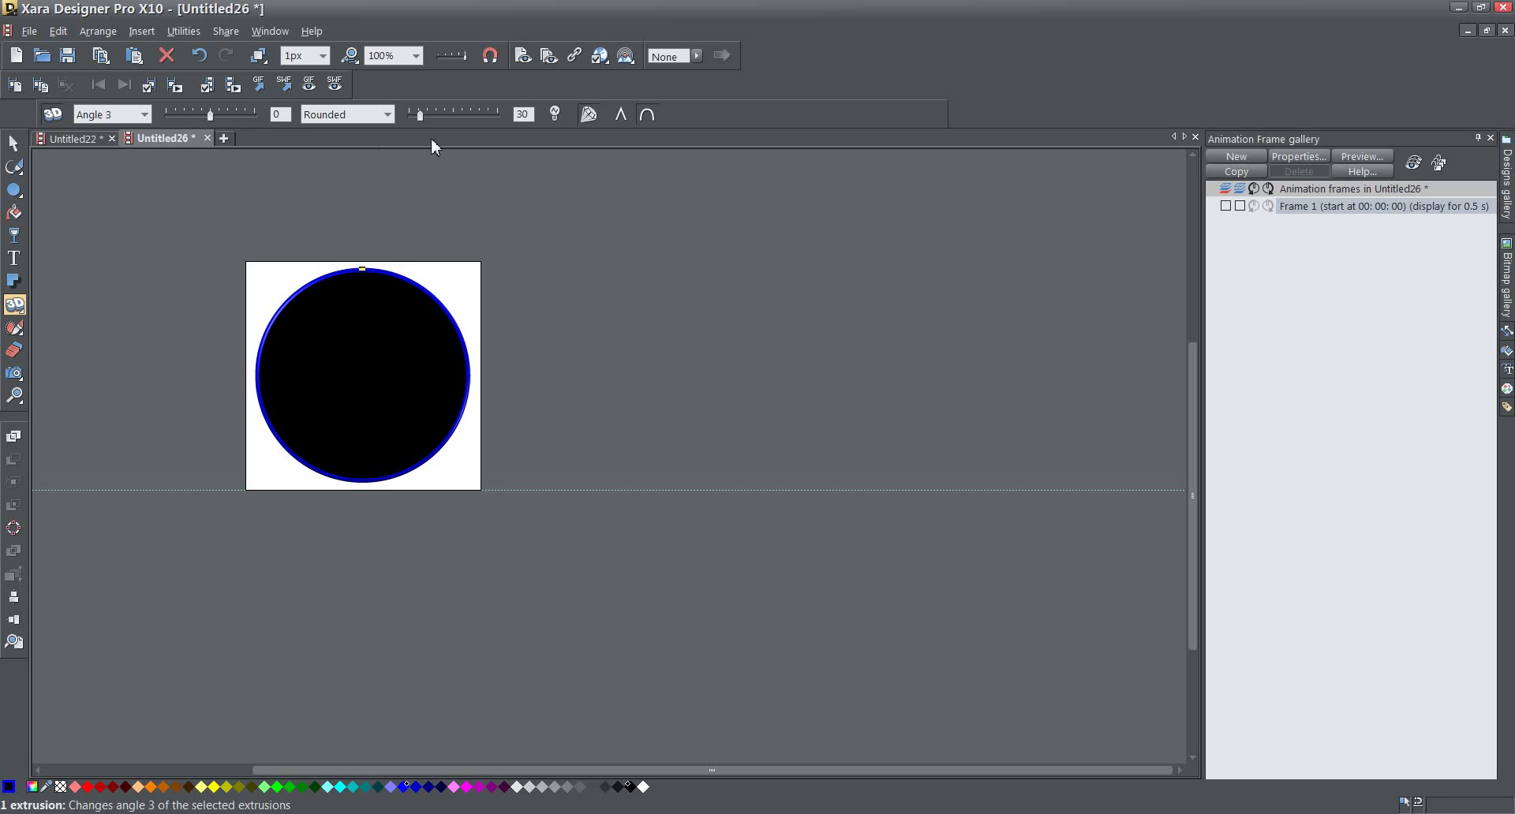
# Import the Desert and Koala sample photos and dismiss both zoom-change notices
pyautogui.click(29, 32)
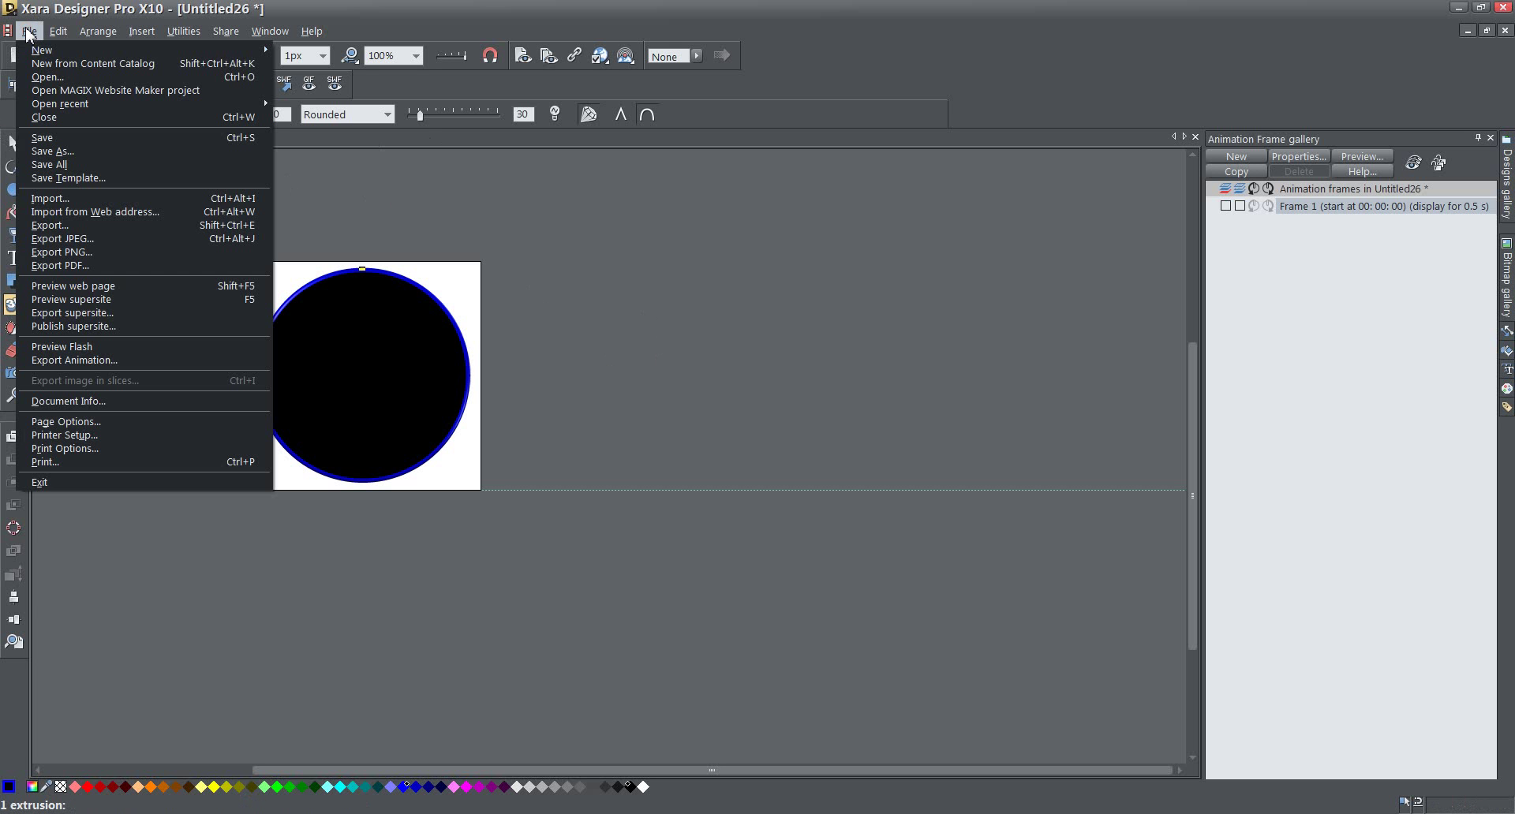
pyautogui.click(120, 204)
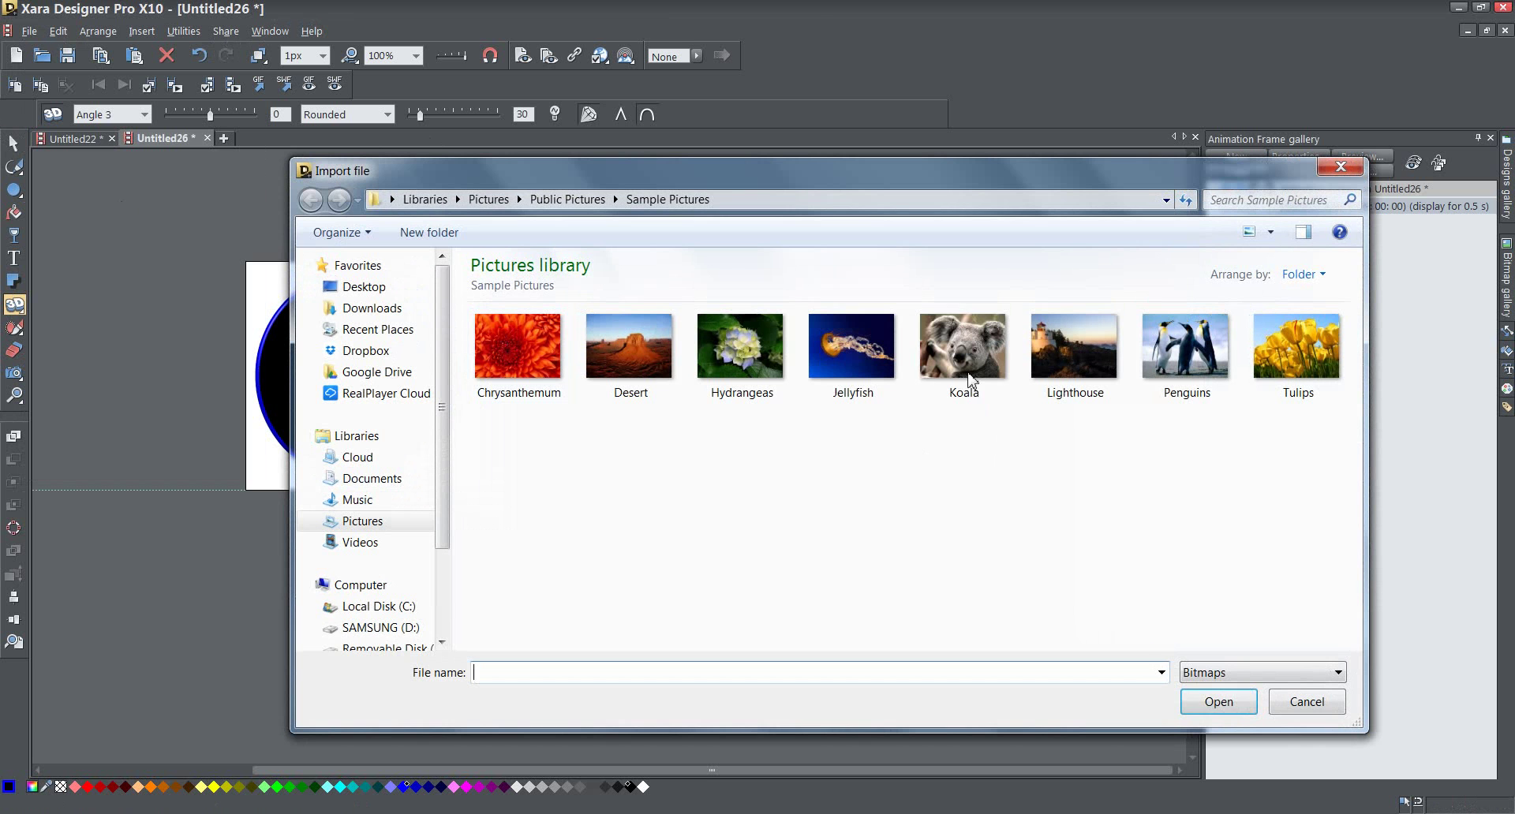
pyautogui.click(970, 380)
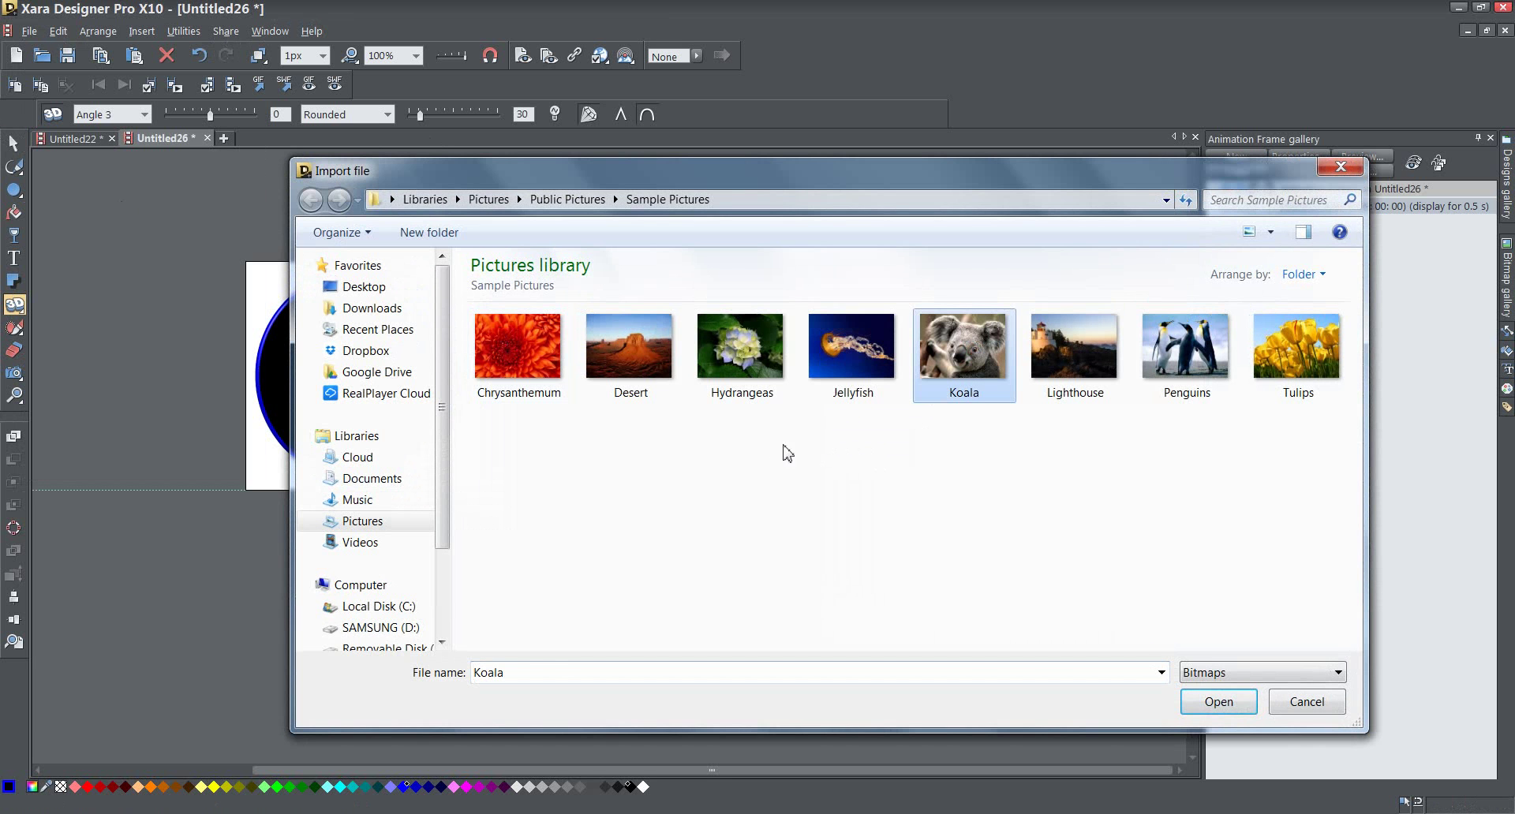
pyautogui.keyDown('ctrl'); pyautogui.click(631, 339); pyautogui.keyUp('ctrl')
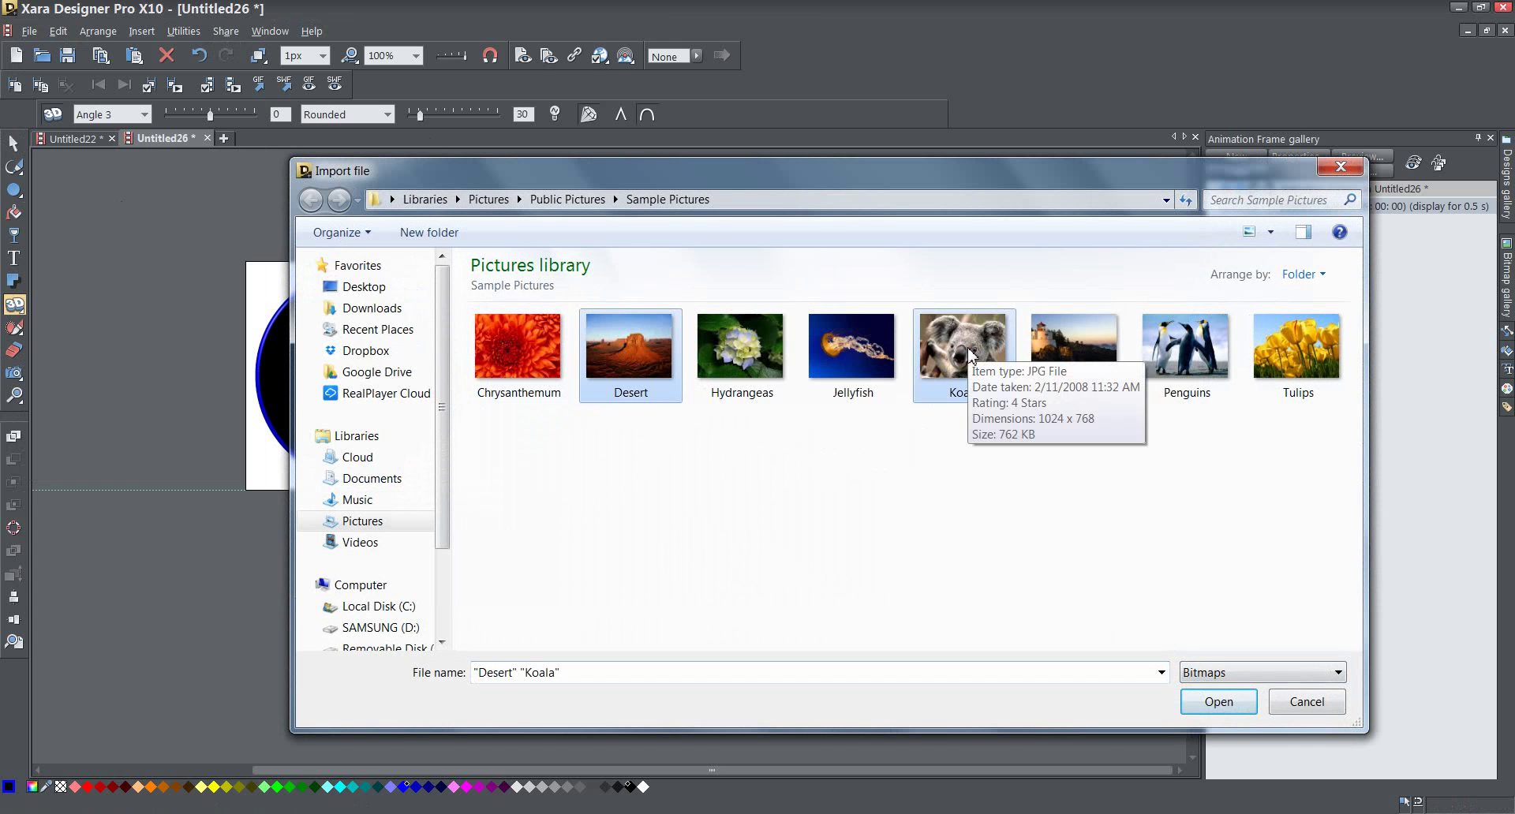
pyautogui.click(1202, 704)
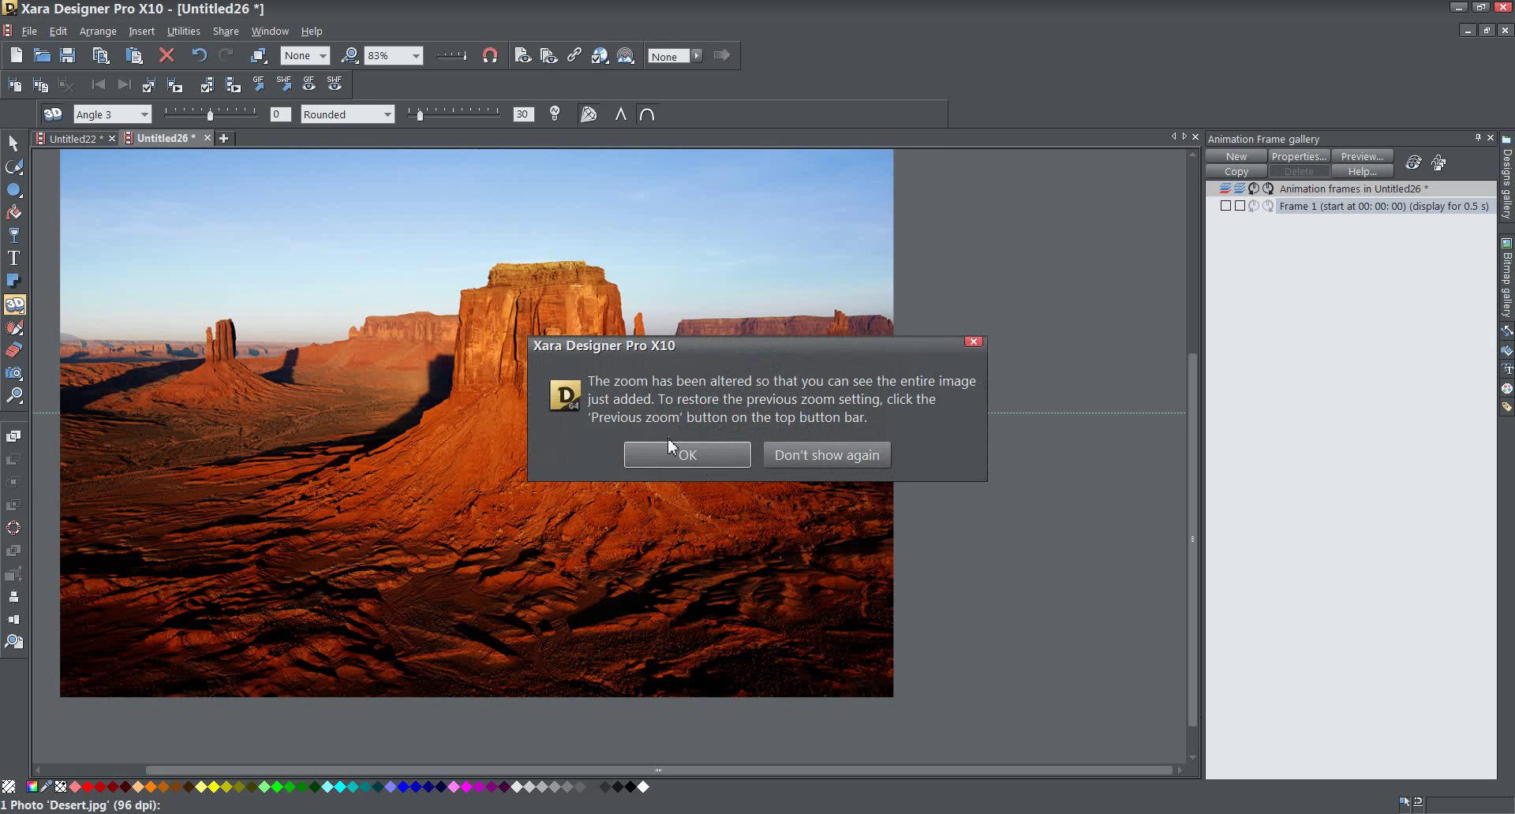
pyautogui.click(685, 450)
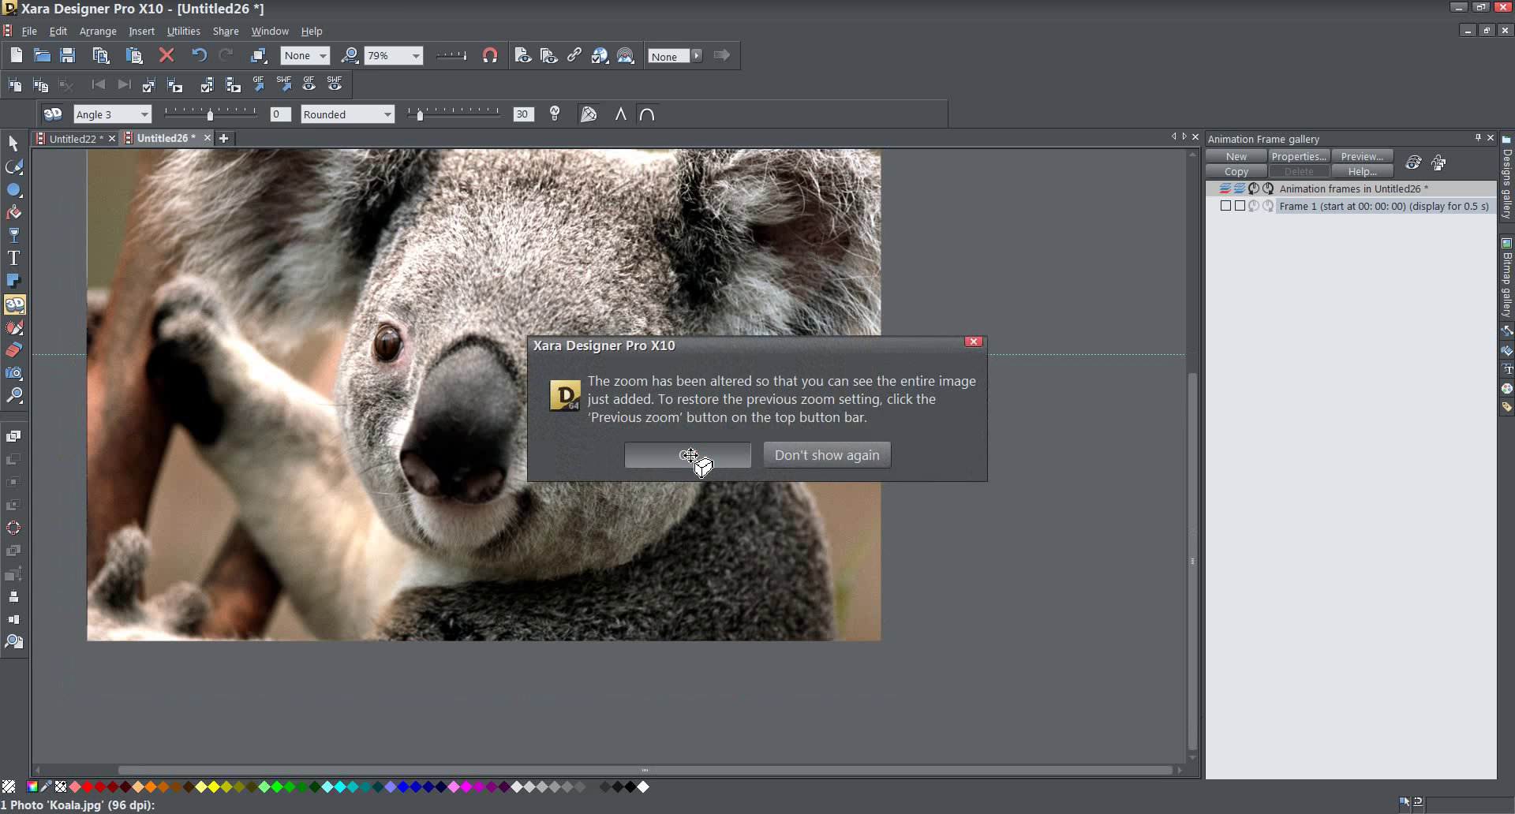
pyautogui.click(687, 452)
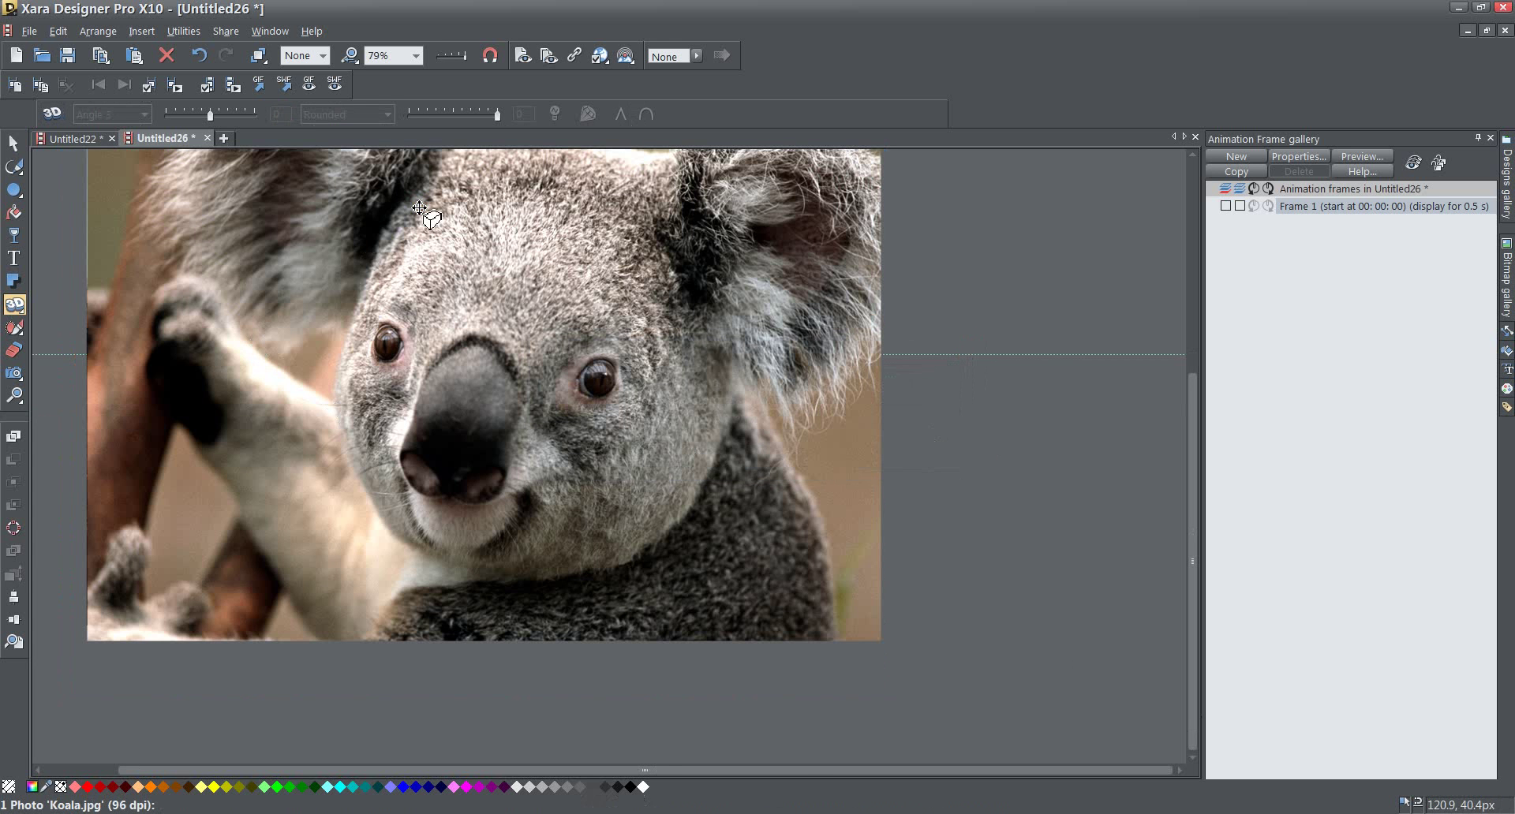
# Remove the imported photos, zoom to 100%, and show the Bitmap gallery with Desert.jpg and Koala.jpg
pyautogui.hotkey('ctrl', 'z')
pyautogui.hotkey('ctrl', 'z')
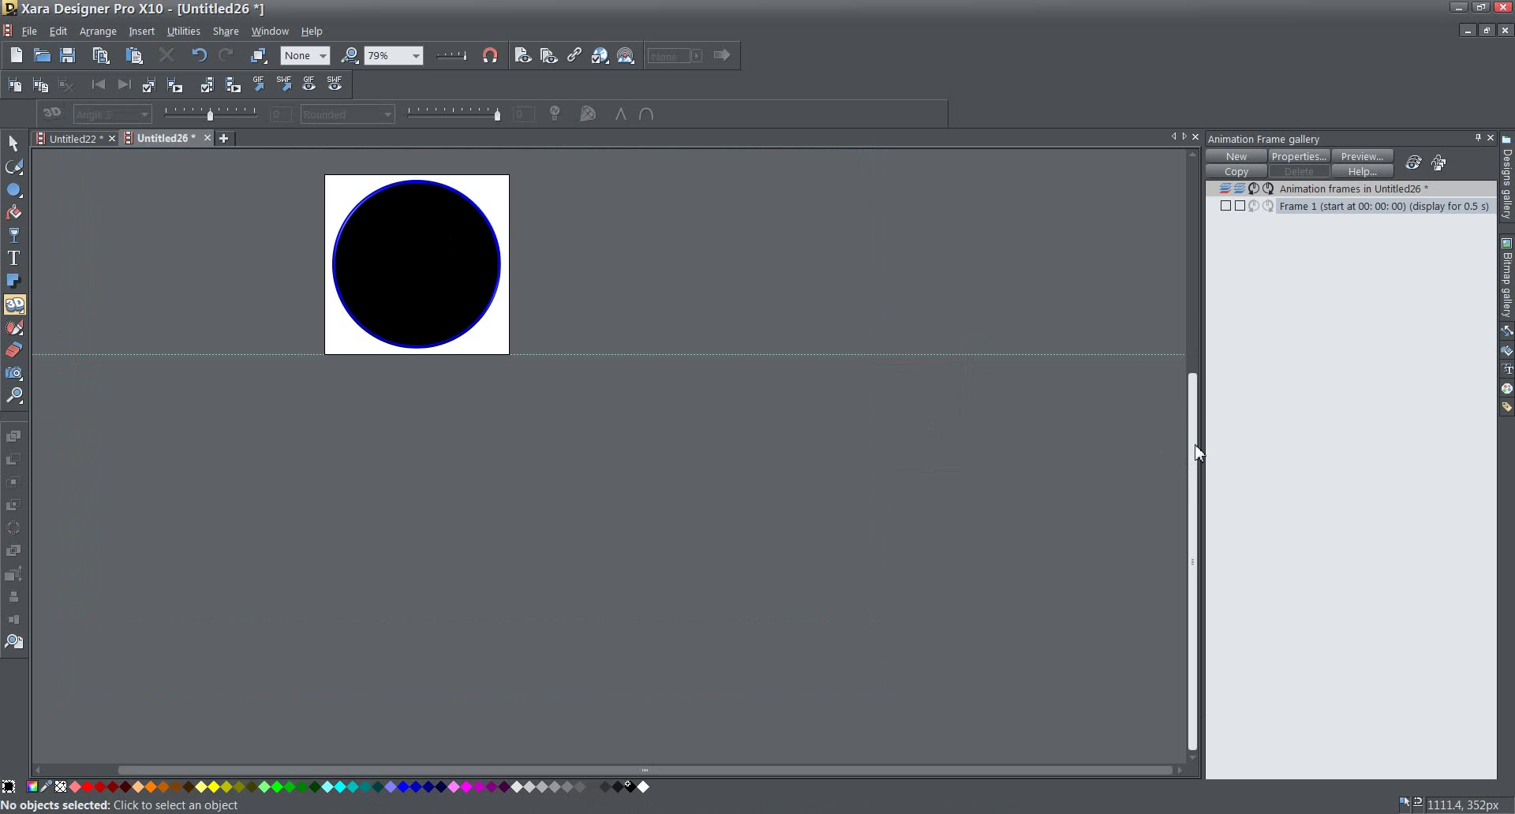
pyautogui.moveTo(1192, 443); pyautogui.dragTo(1208, 376)
pyautogui.click(416, 55)
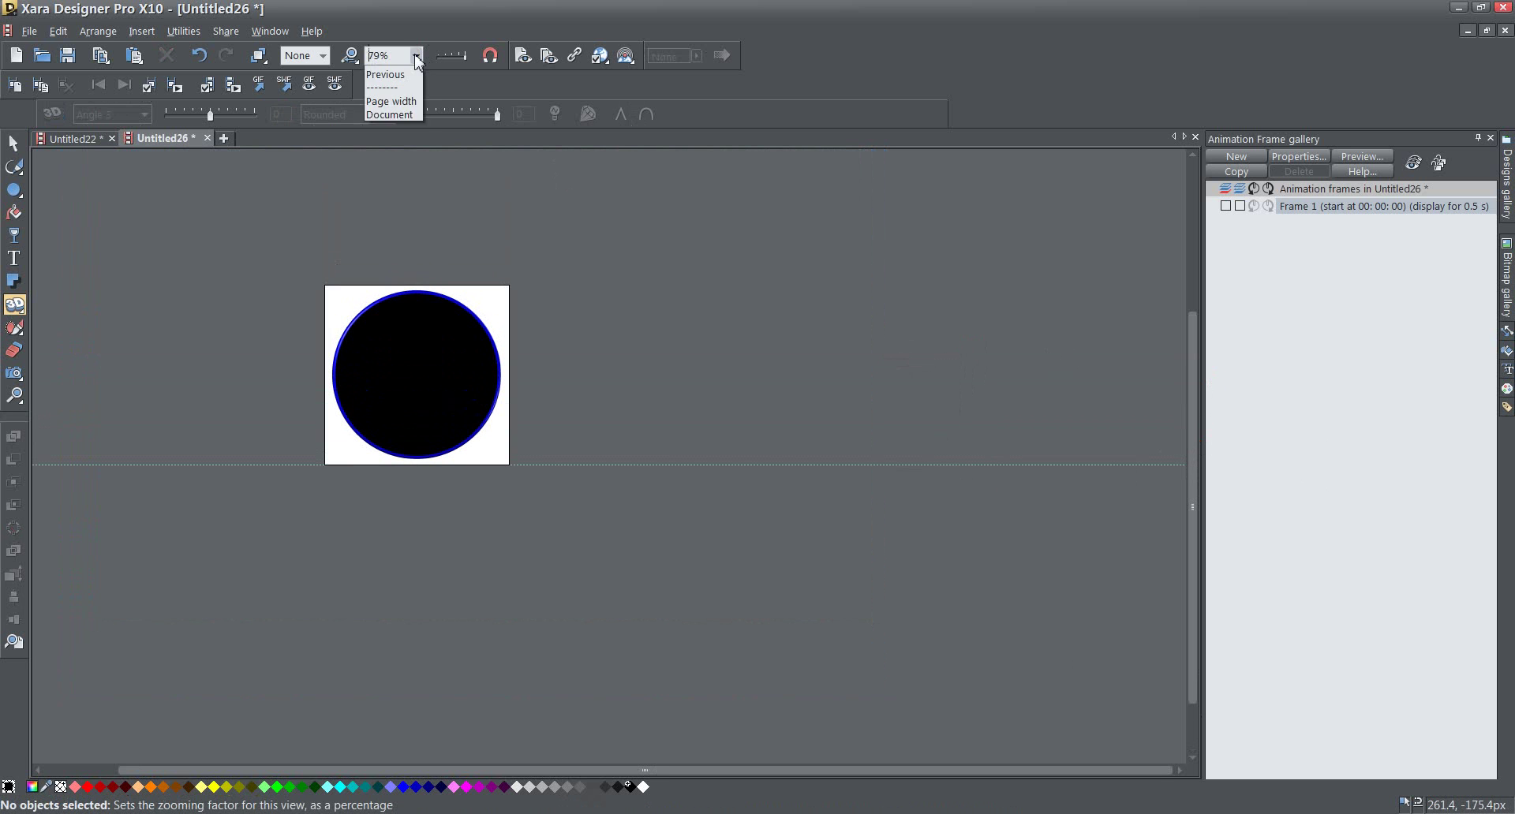
pyautogui.click(387, 181)
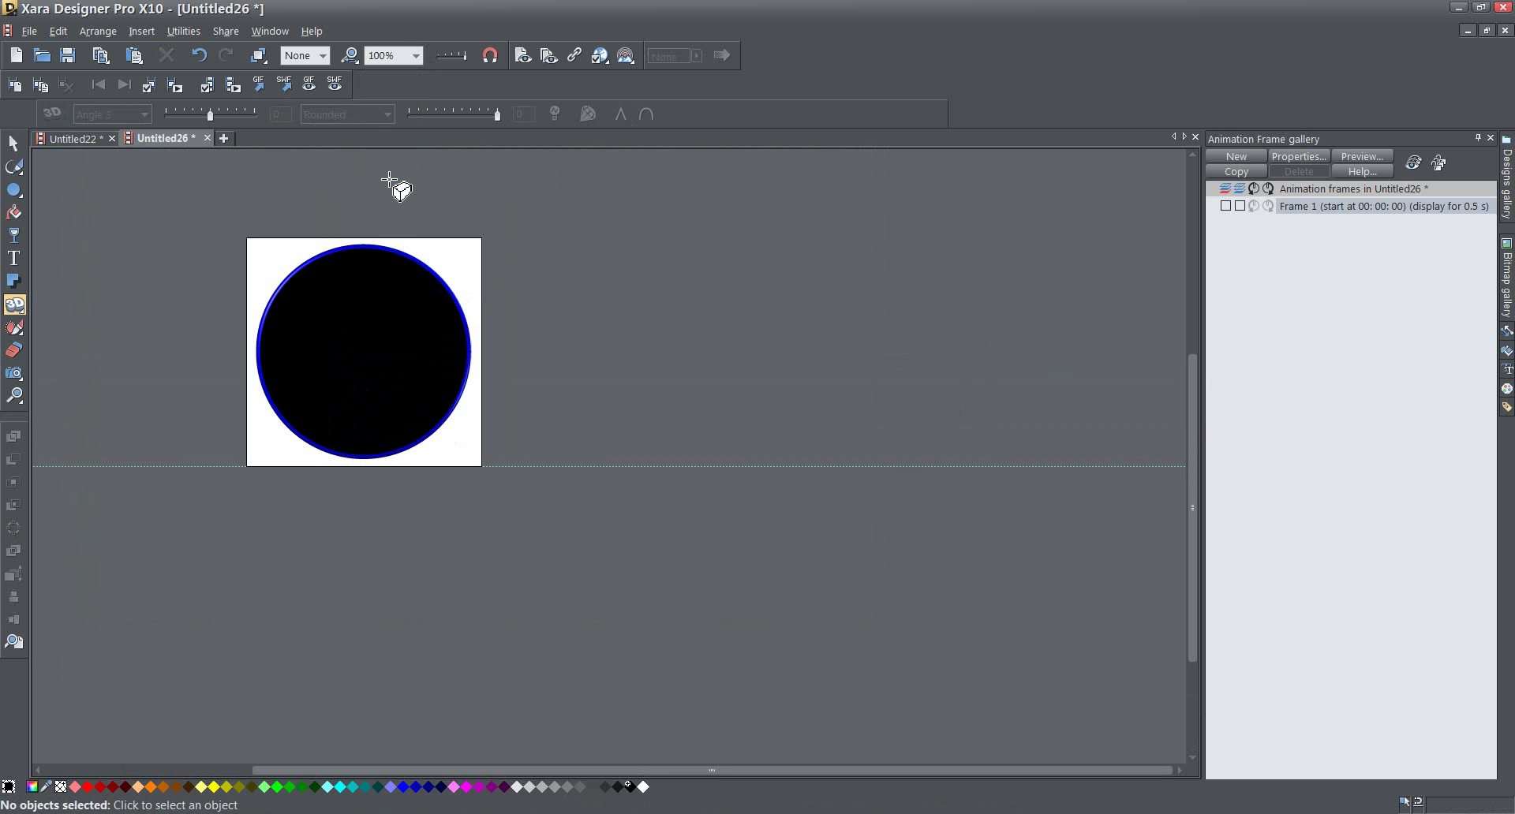
pyautogui.click(1509, 255)
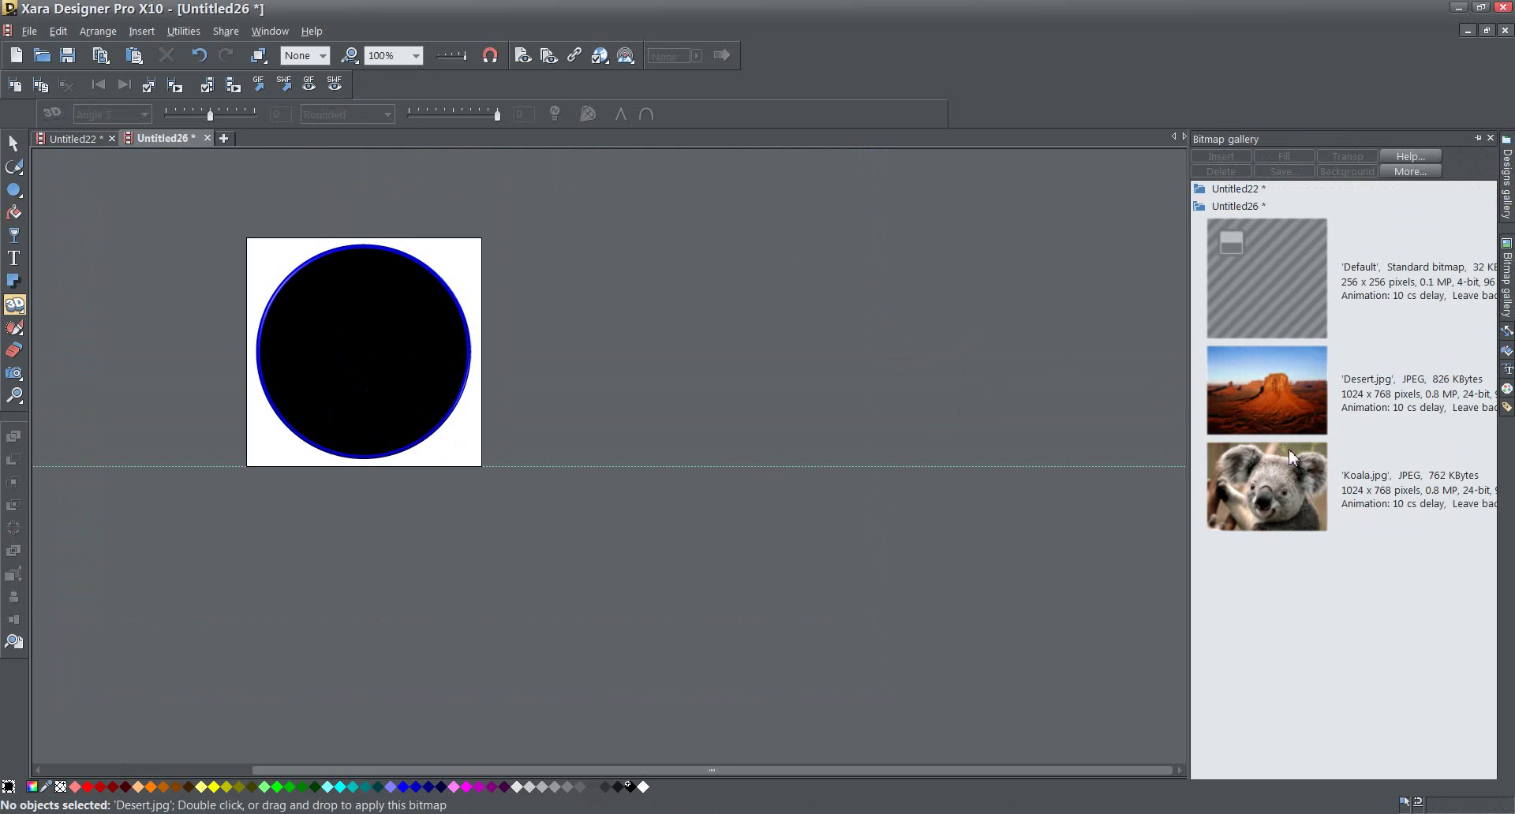
# Fill the selected disc with Koala.jpg from the Bitmap gallery
pyautogui.click(1287, 511)
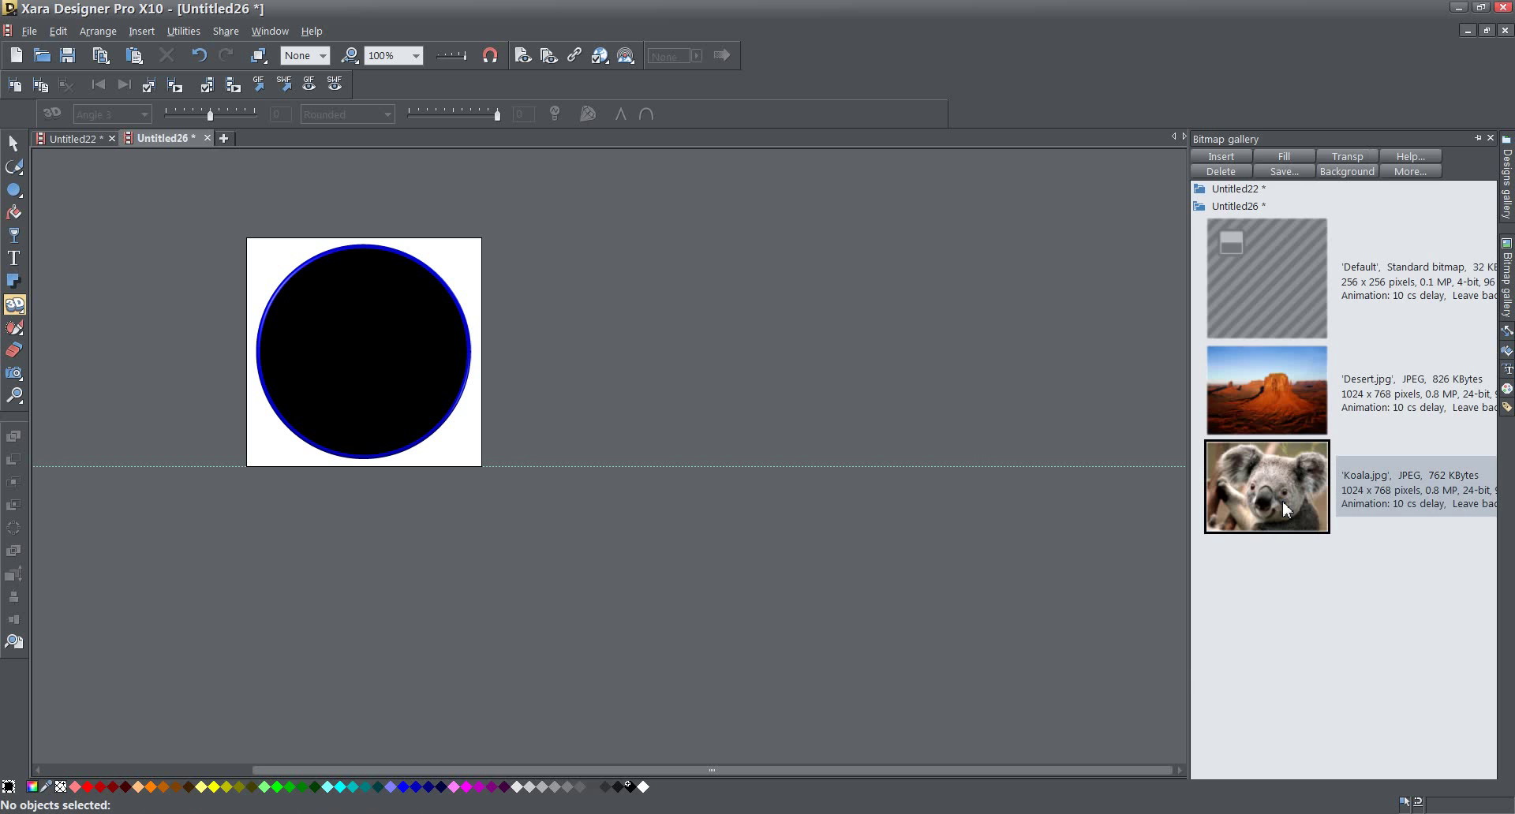
pyautogui.click(372, 348)
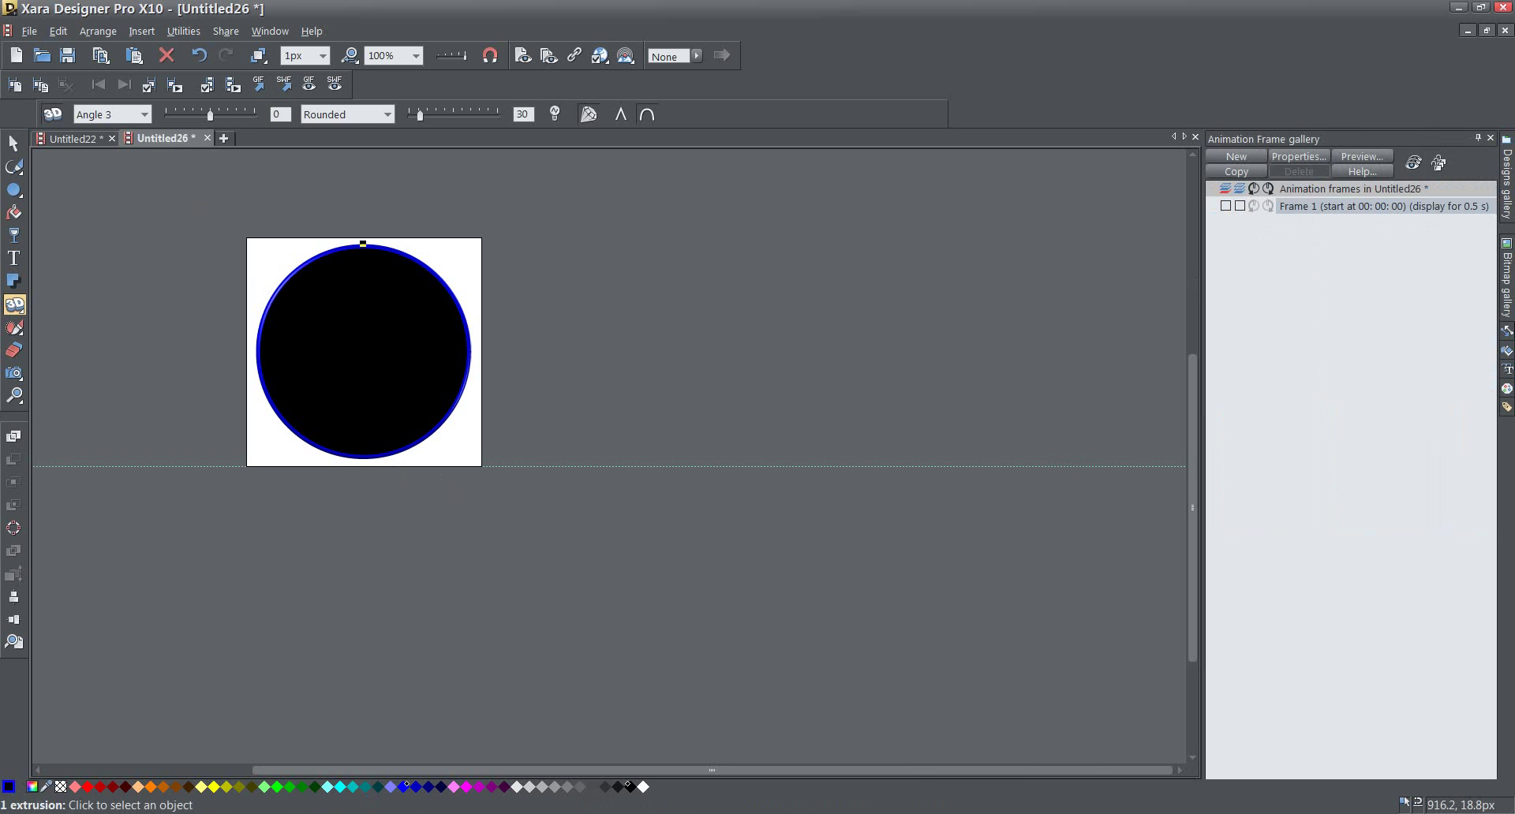
pyautogui.click(1508, 268)
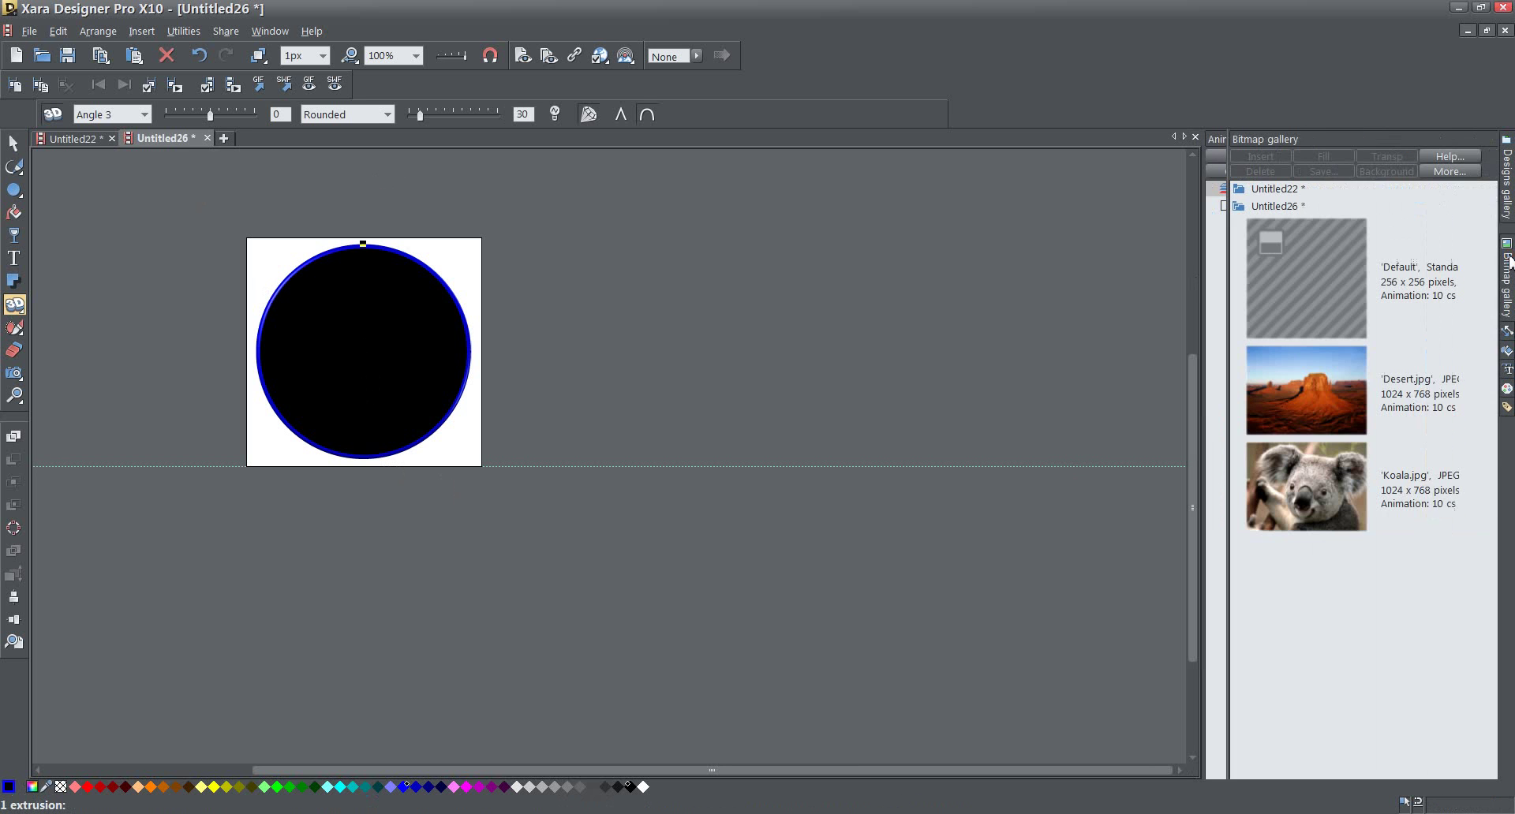
pyautogui.click(1272, 466)
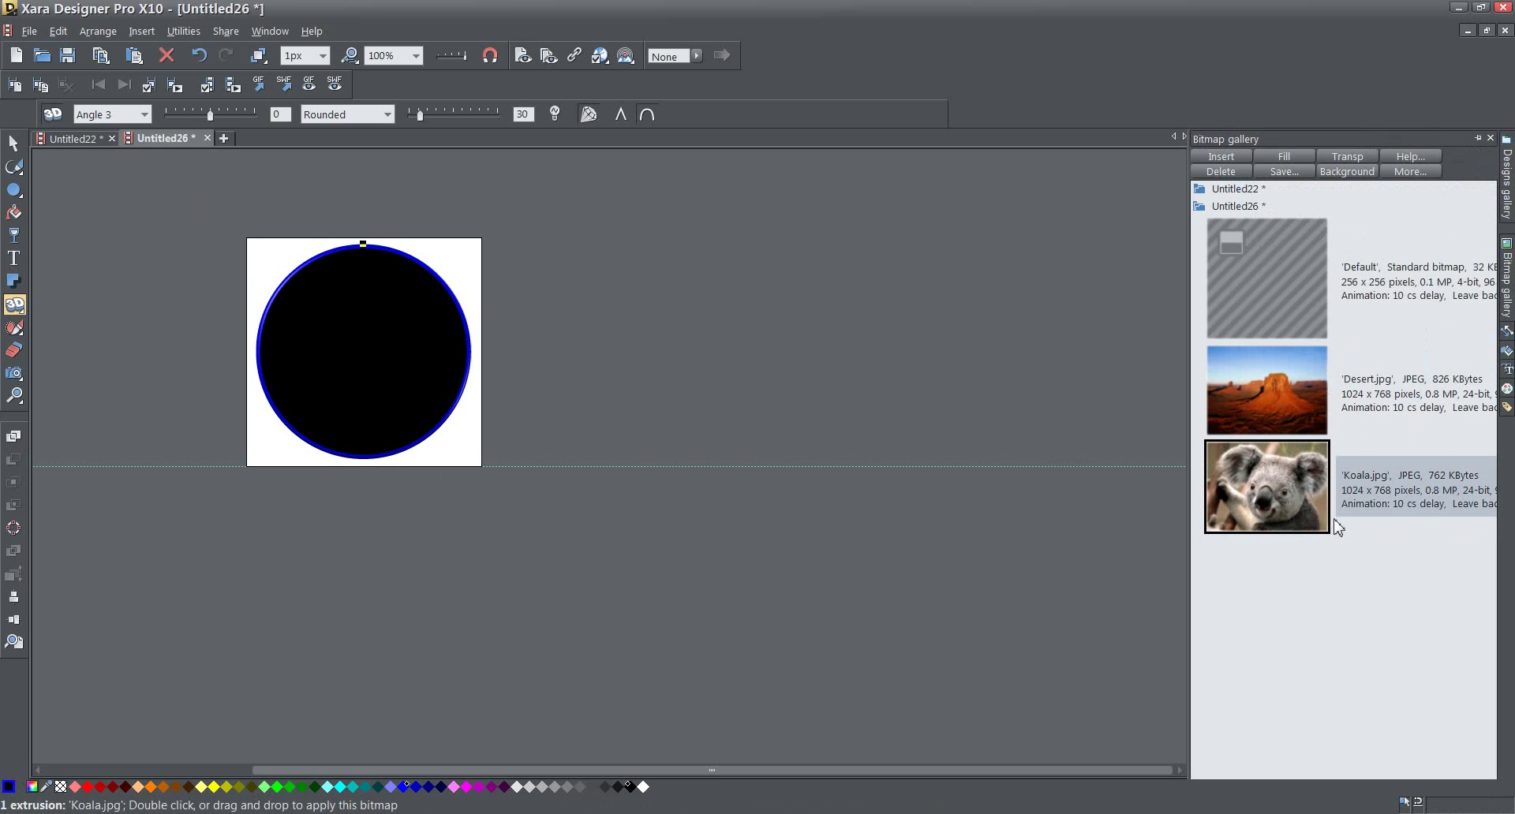
pyautogui.click(1303, 157)
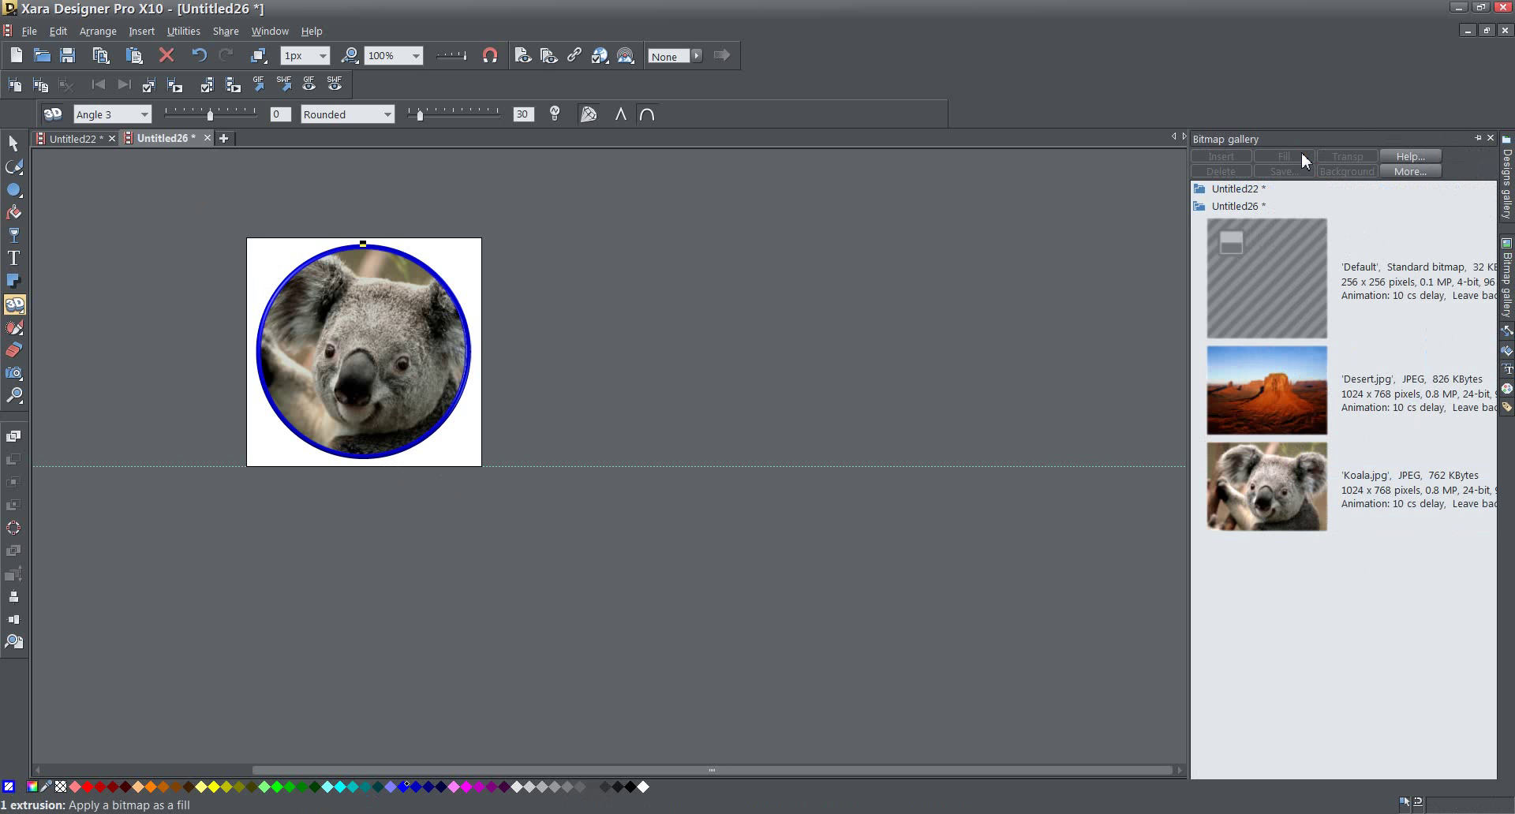
# Show the Animation Frame gallery, test-rotate the disc edge-on, then undo the rotation
pyautogui.press('F10')
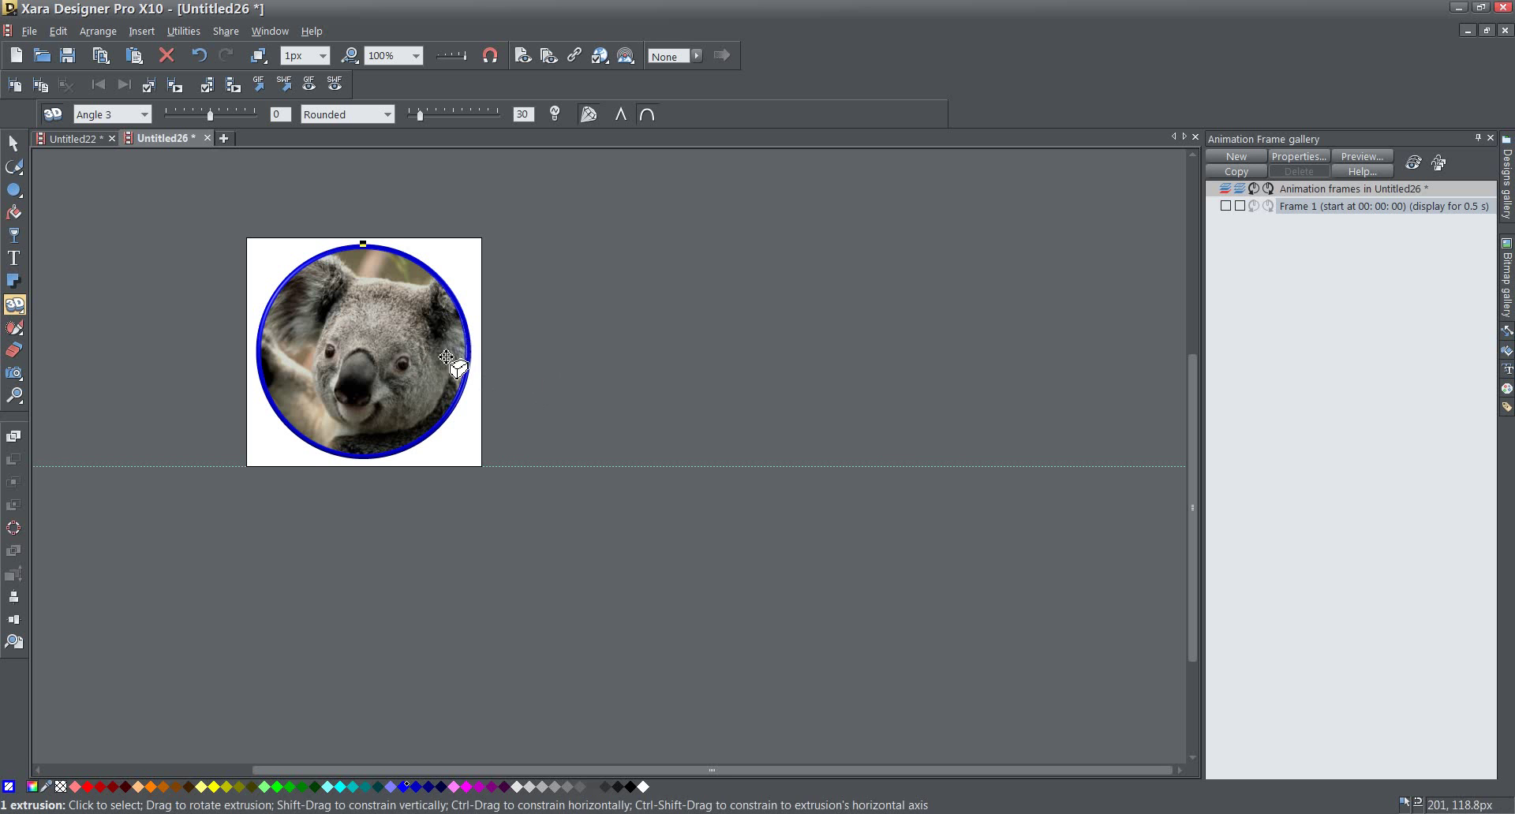
pyautogui.moveTo(467, 352); pyautogui.dragTo(295, 351)
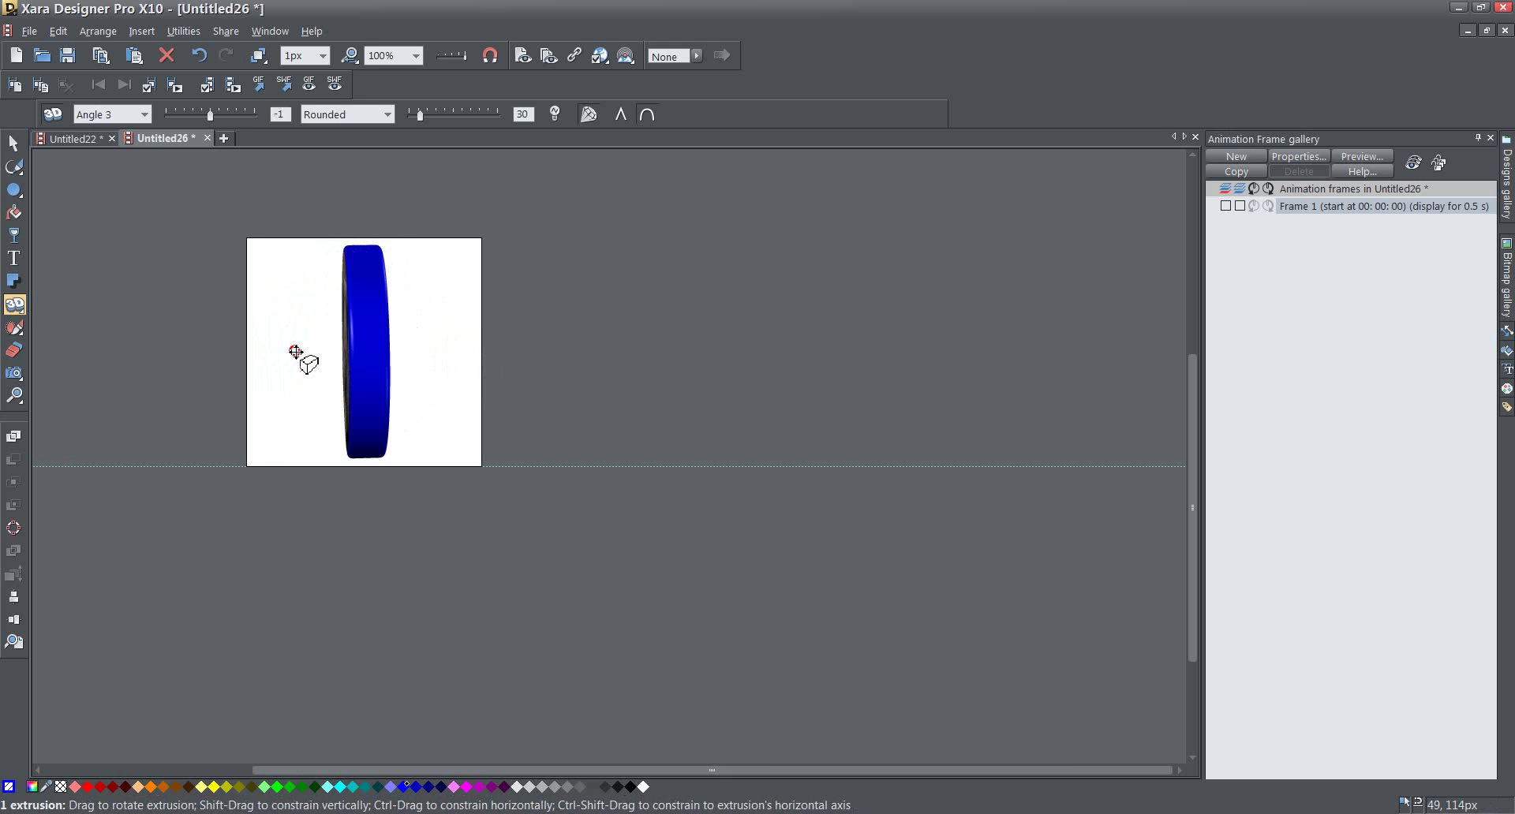
pyautogui.click(199, 55)
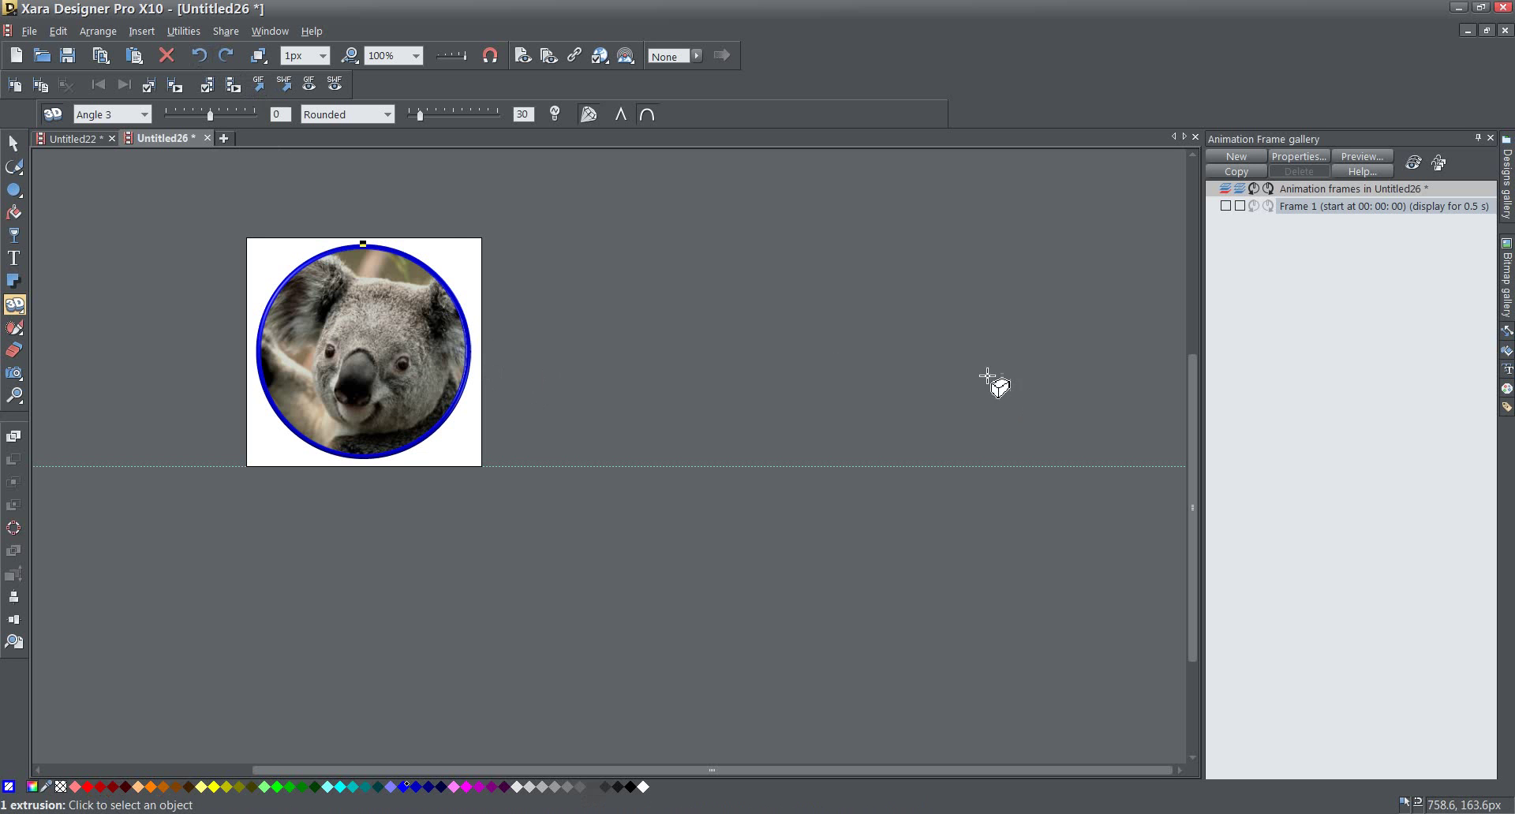
# Copy Frame 1 into Frame 2 and set the koala disc's Angle 2 to 15
pyautogui.click(145, 115)
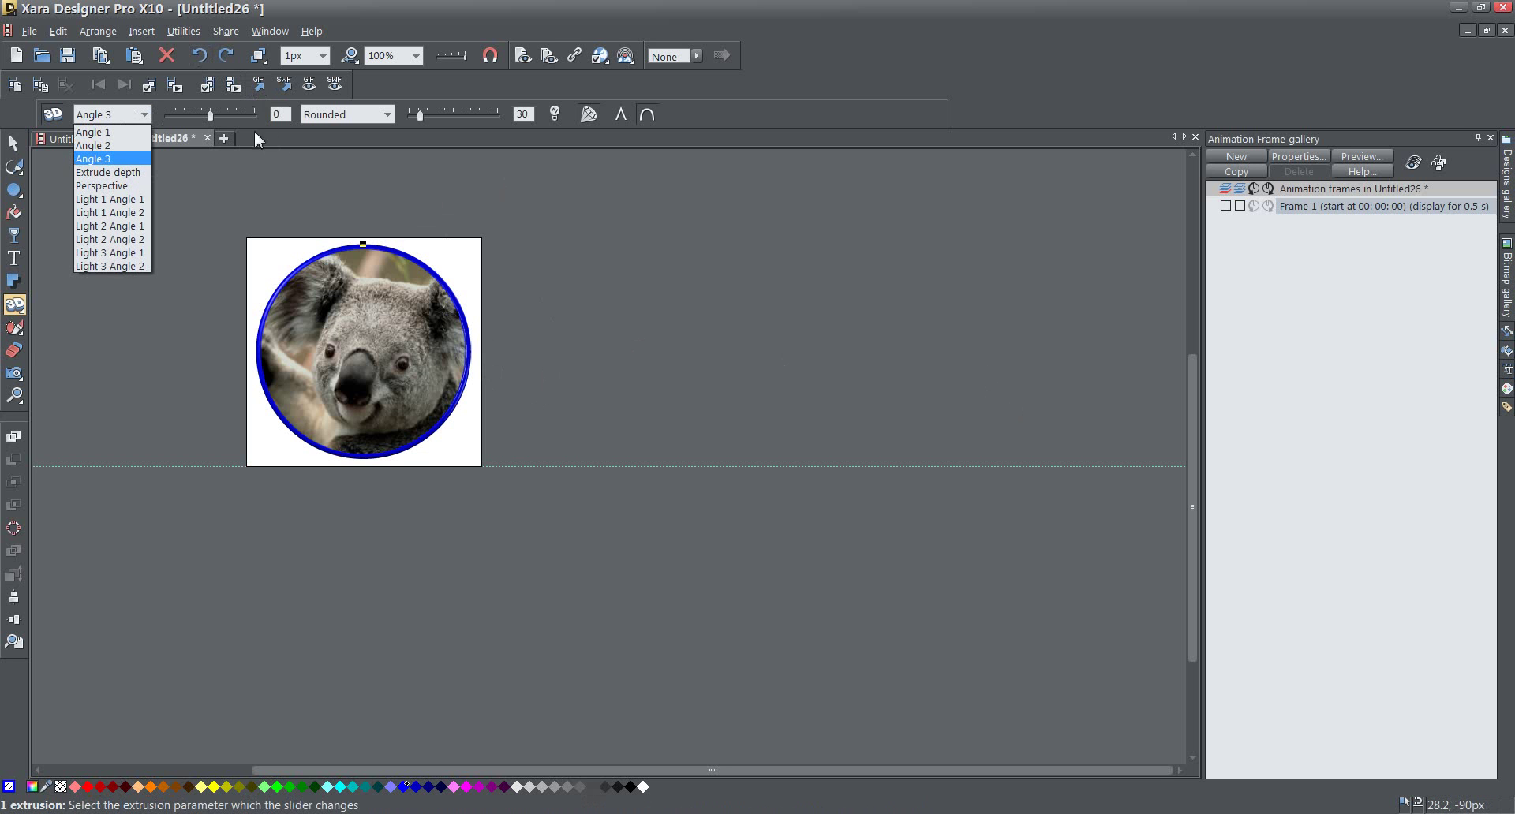
pyautogui.click(114, 145)
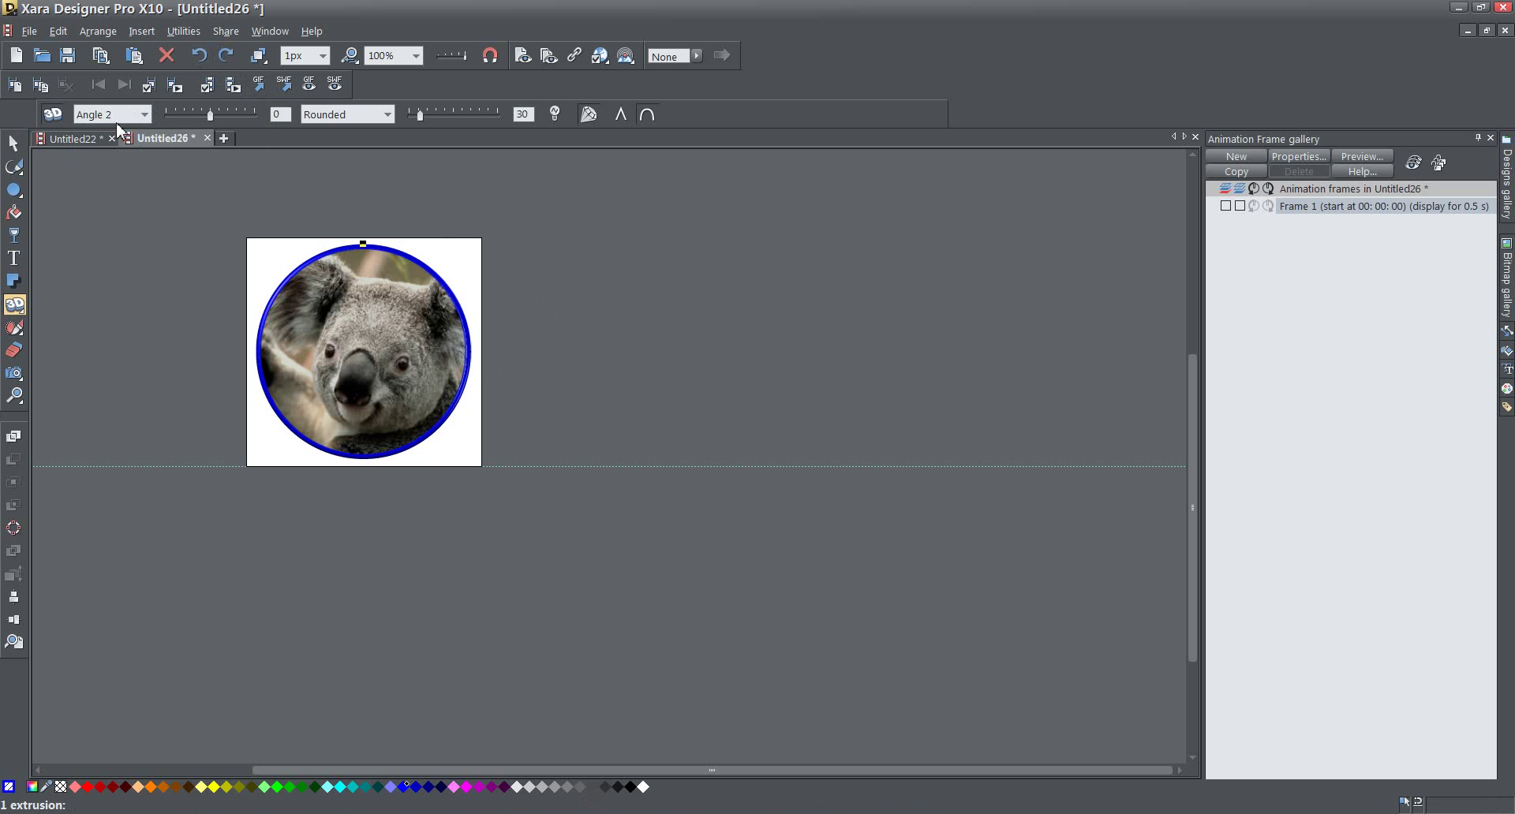
pyautogui.click(1249, 177)
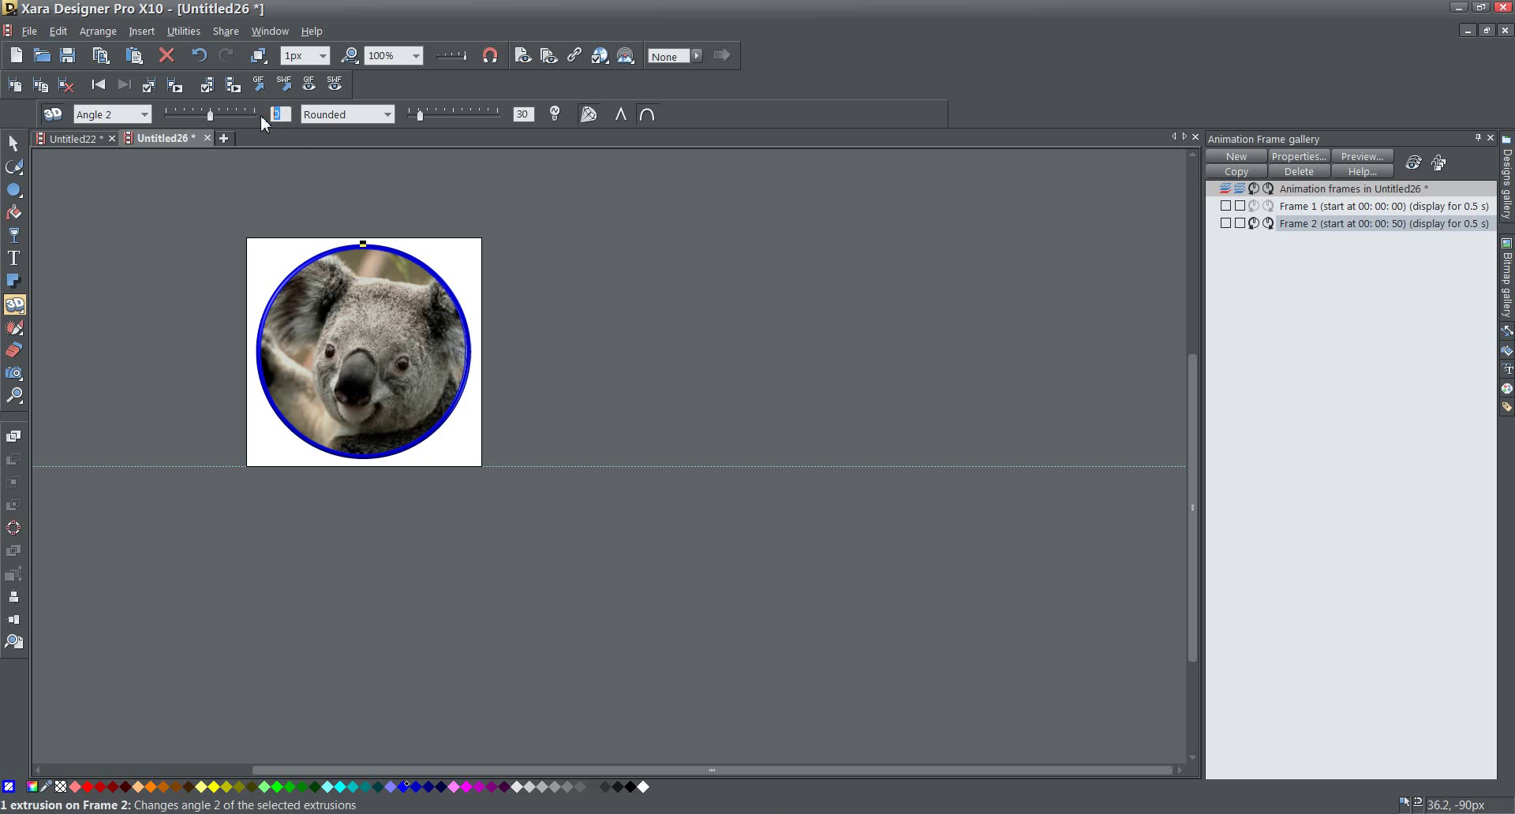
pyautogui.write('15')
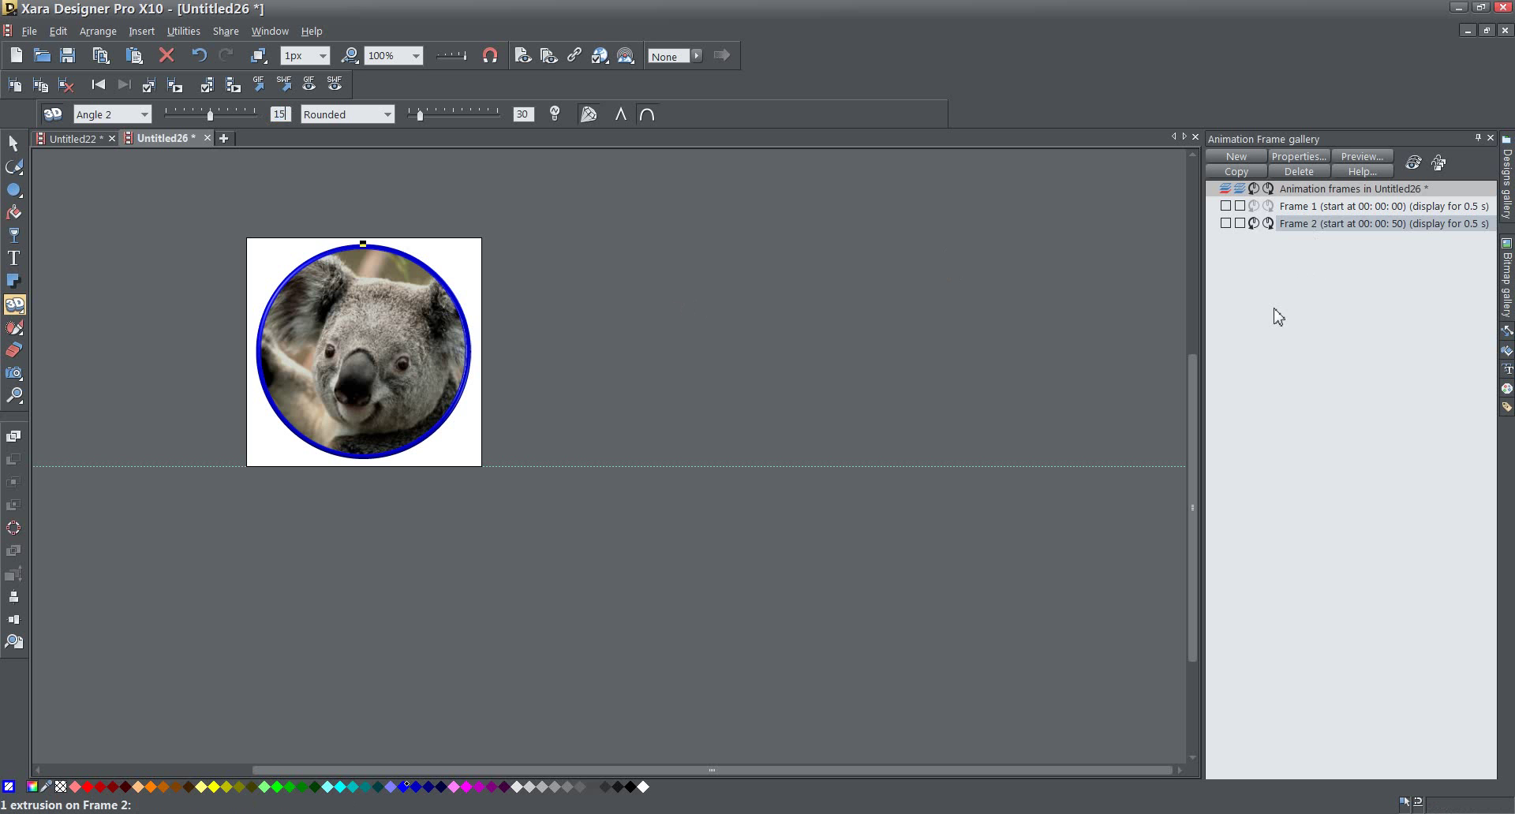
pyautogui.press('Return')
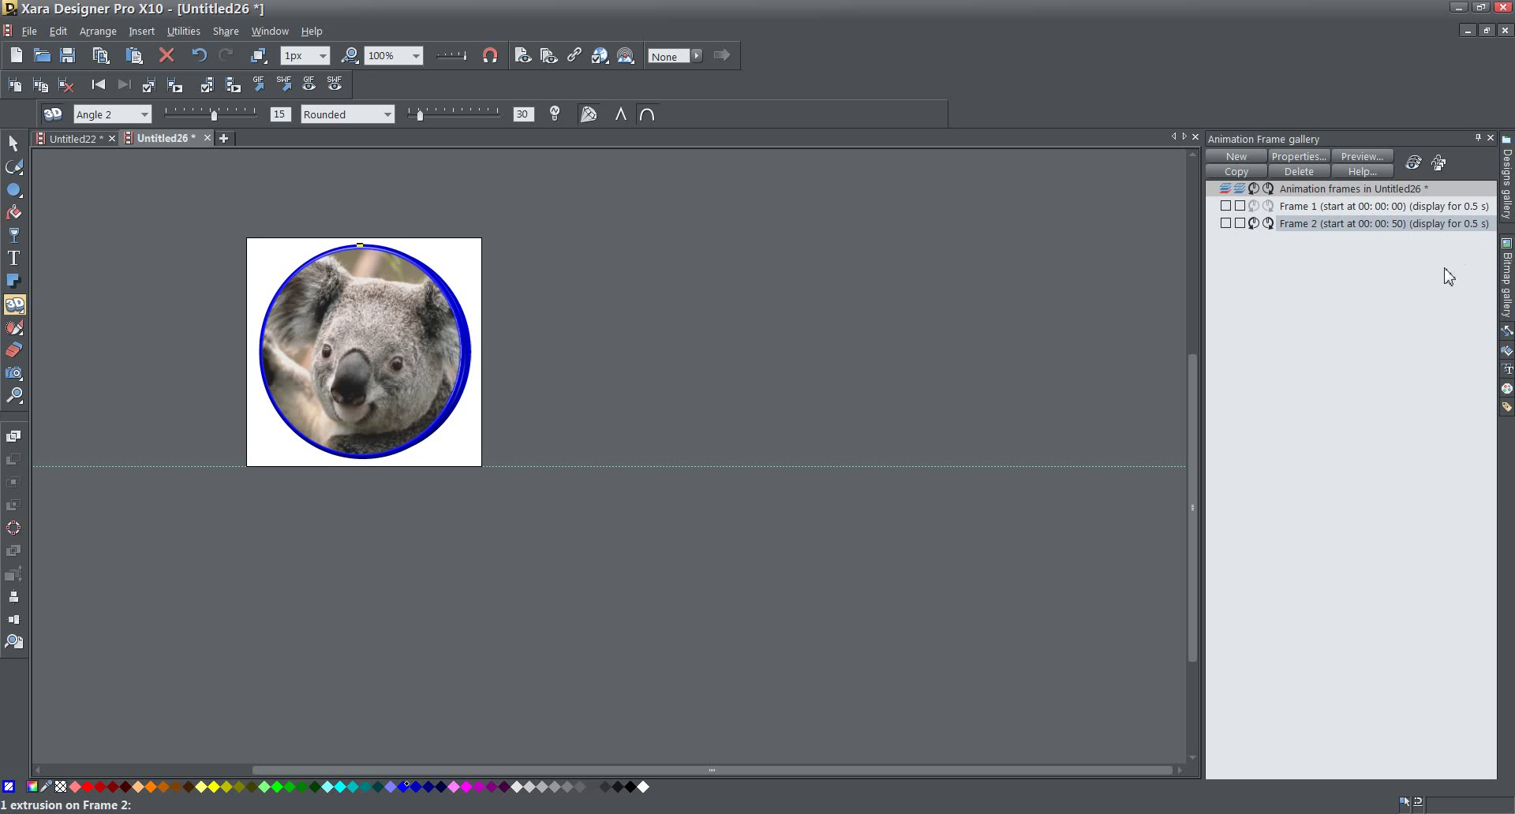
# Add Frames 3 and 4, rotating the koala disc's Angle 2 to 30 and 45 degrees
pyautogui.click(1234, 172)
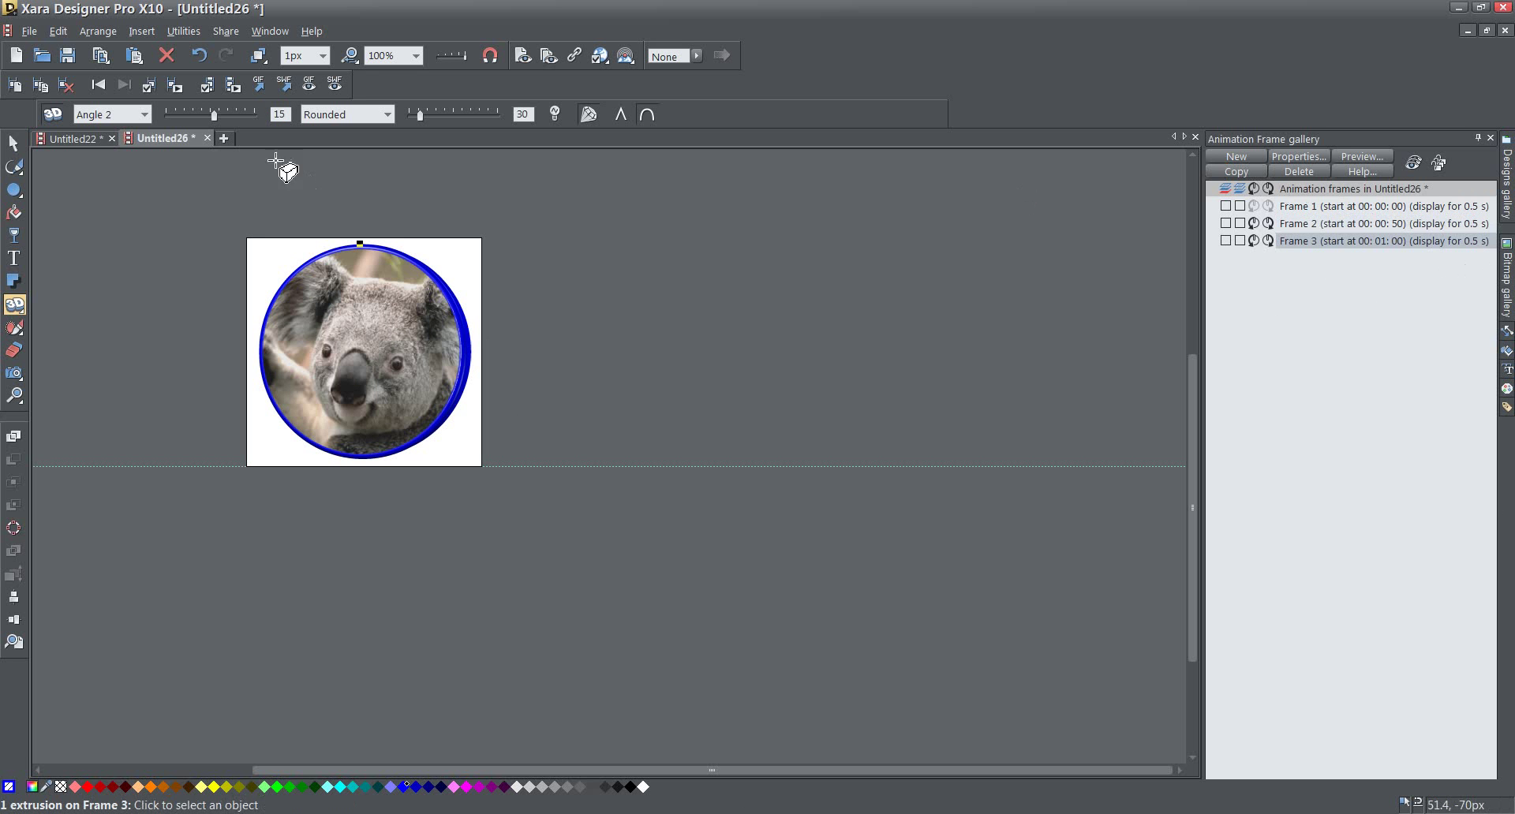
pyautogui.doubleClick(288, 113)
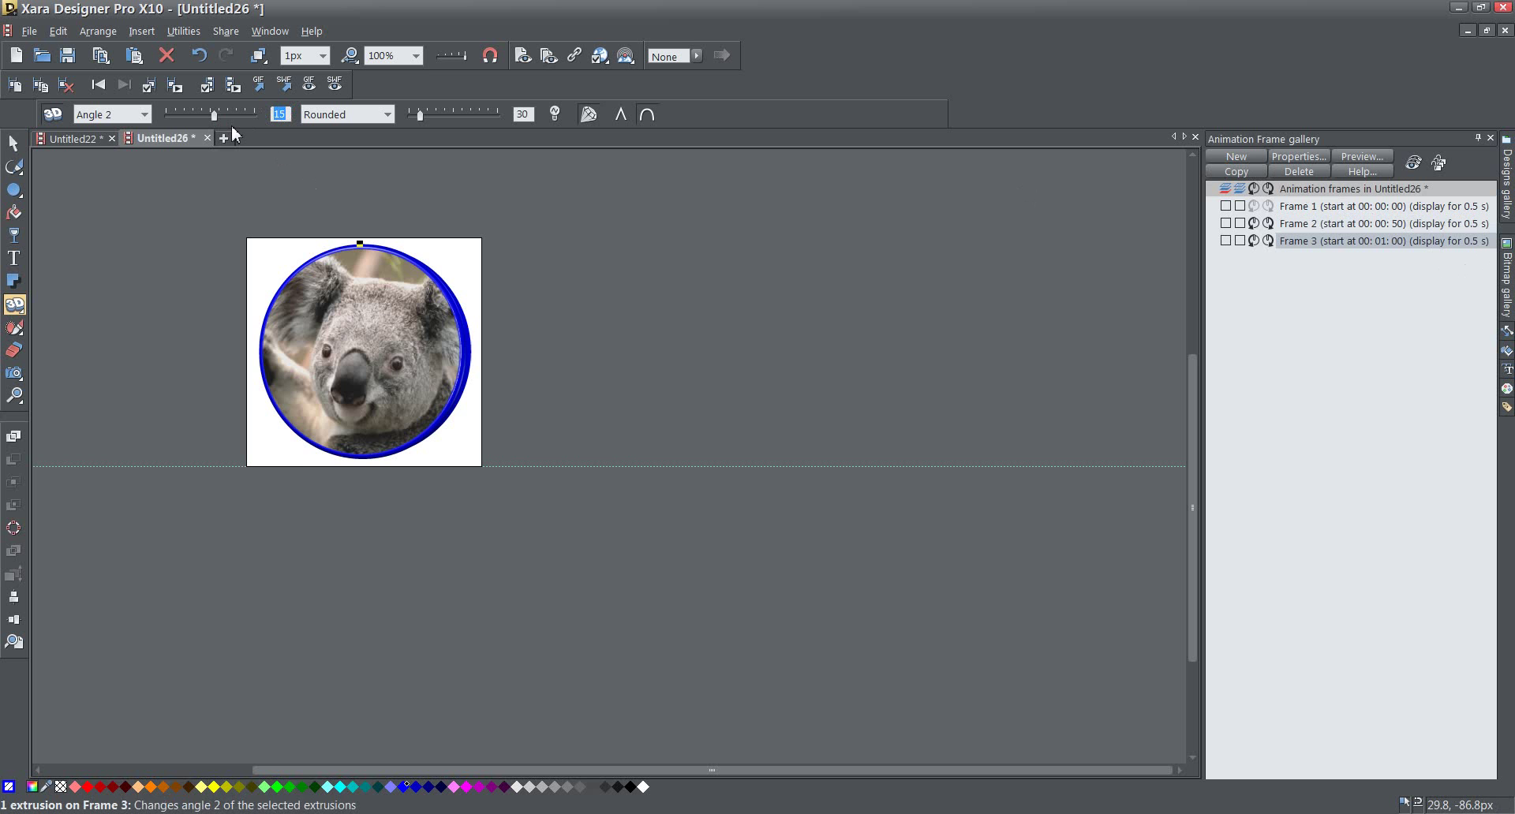
pyautogui.write('30')
pyautogui.press('Return')
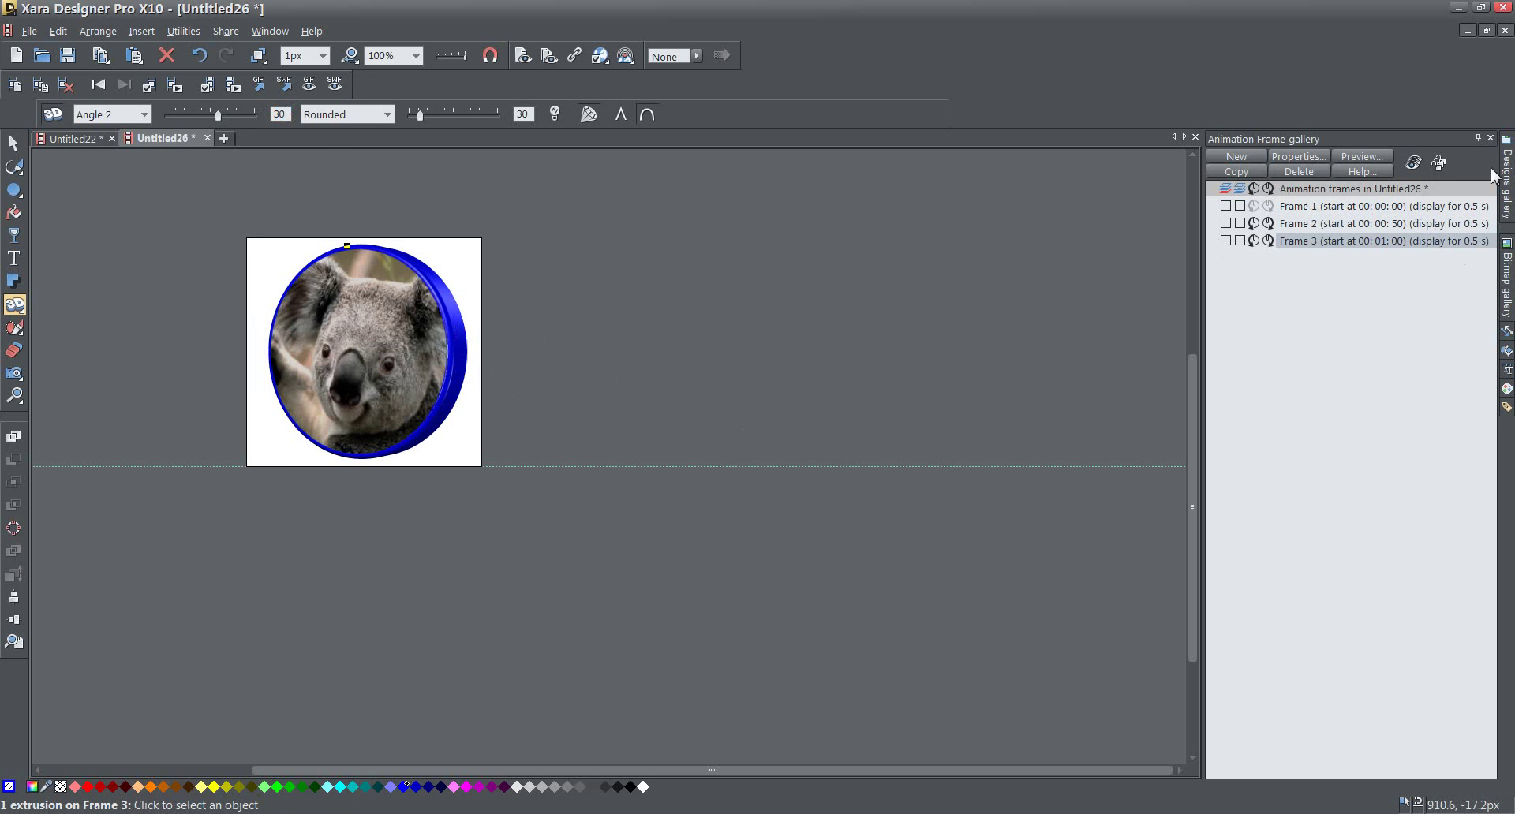
pyautogui.click(1236, 171)
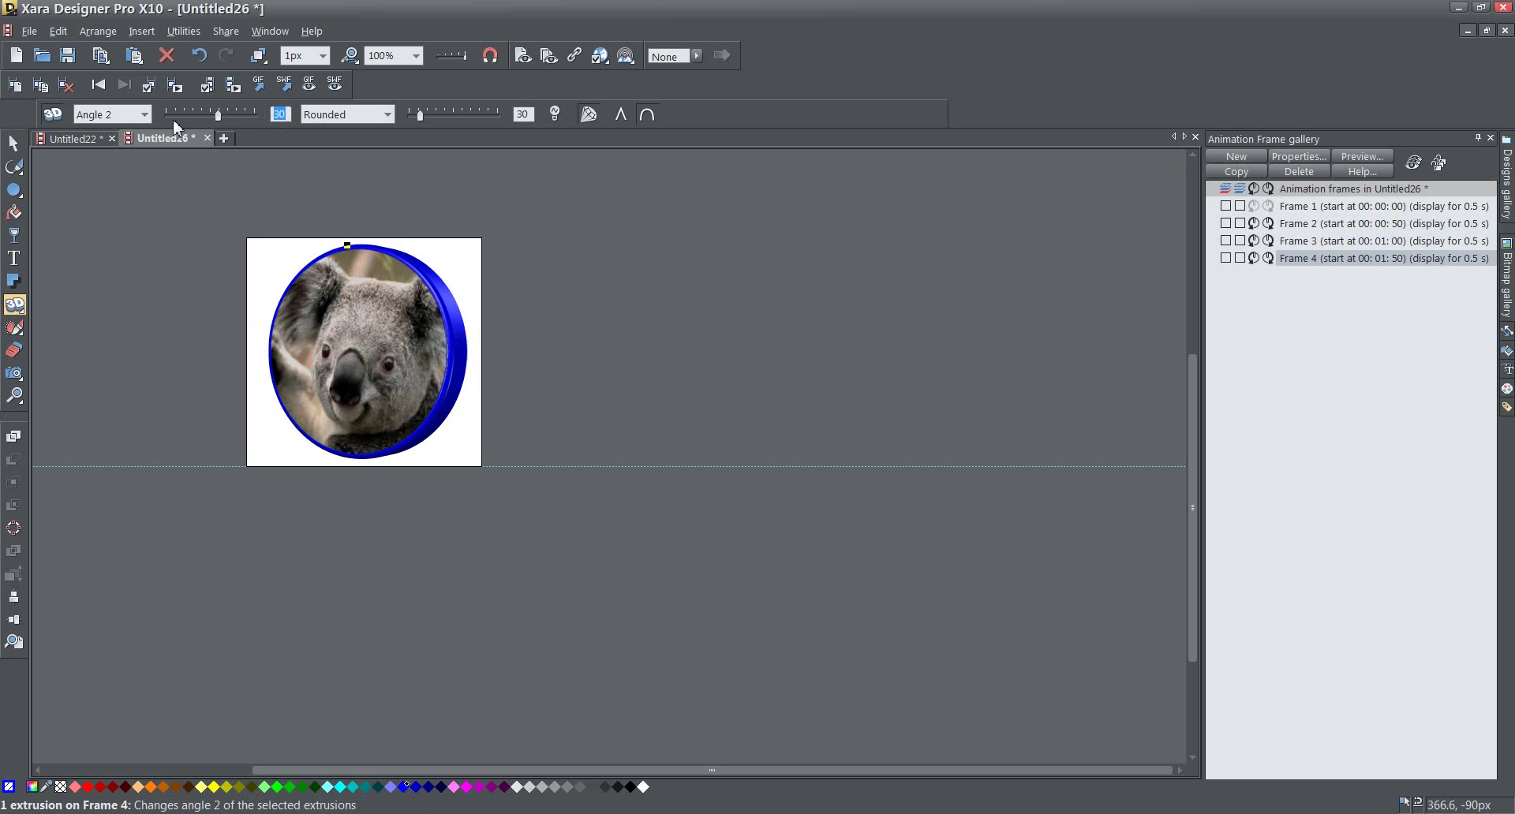
pyautogui.write('45')
pyautogui.press('Return')
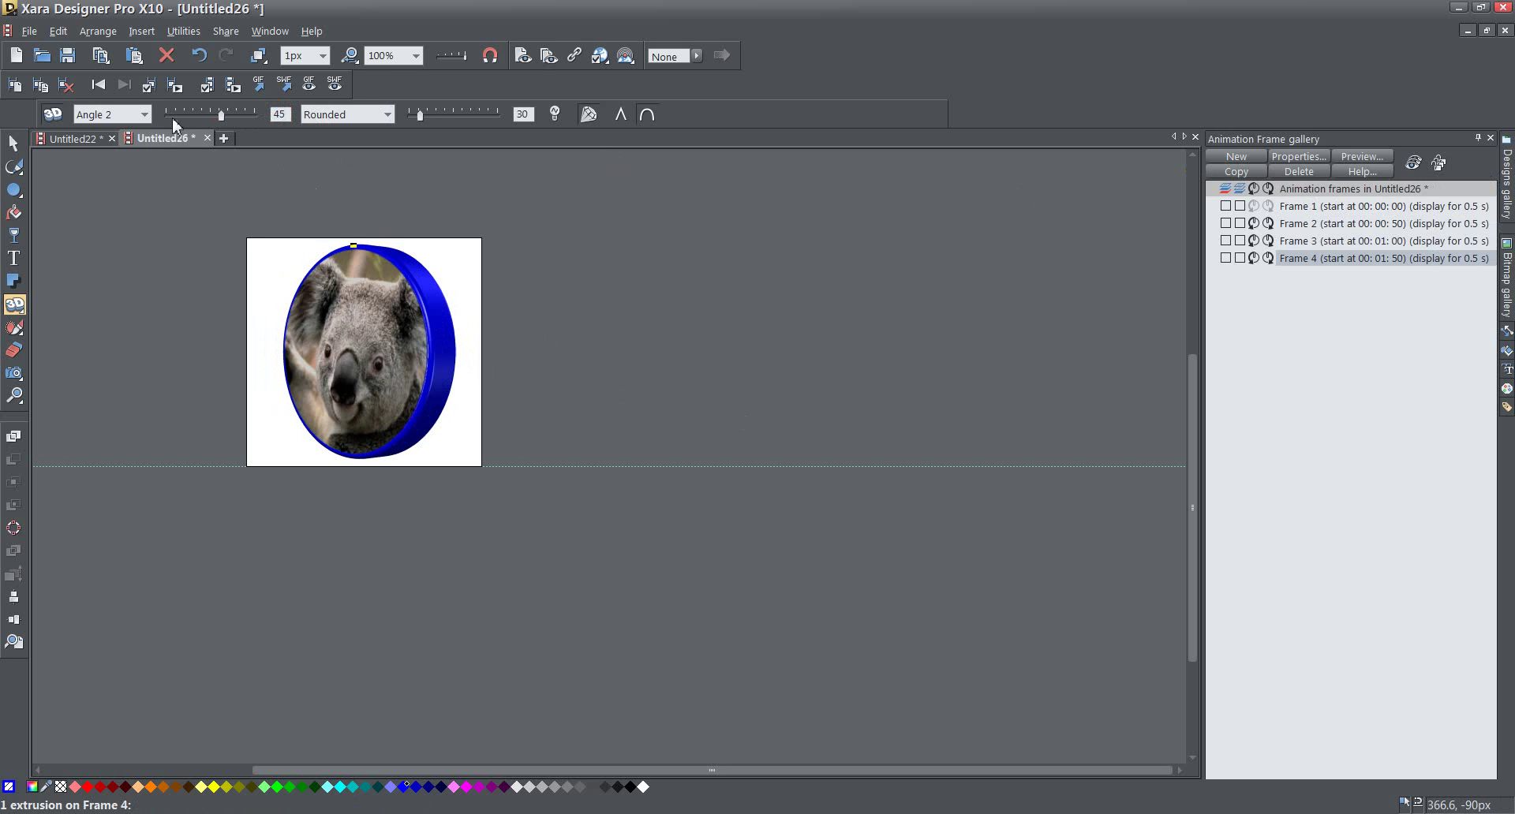
# Add Frames 5–8, stepping the disc's Angle 2 through 60 and 75 to 90 degrees
pyautogui.click(1253, 172)
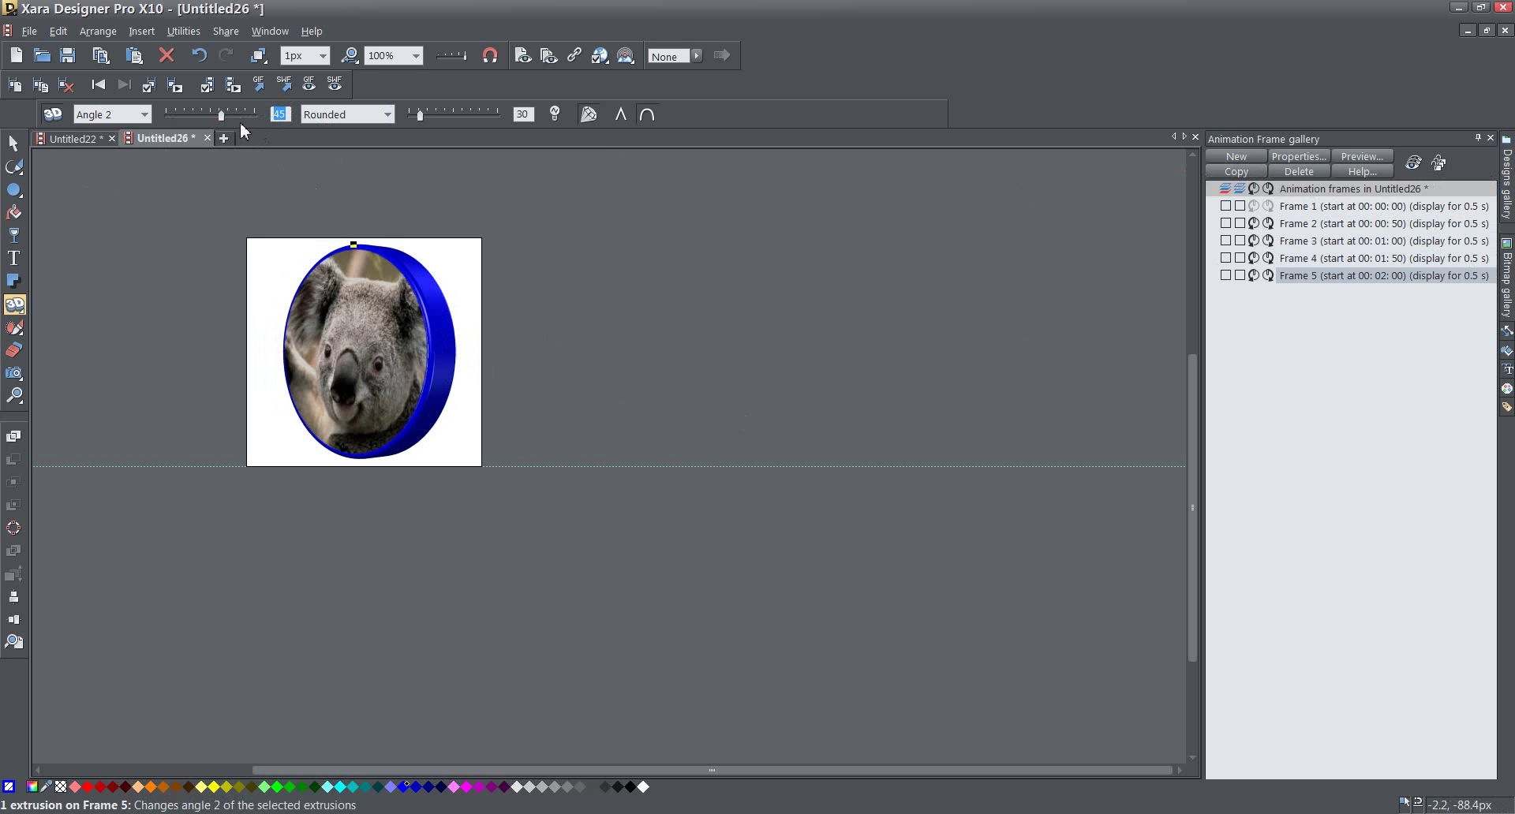
pyautogui.write('60')
pyautogui.press('Return')
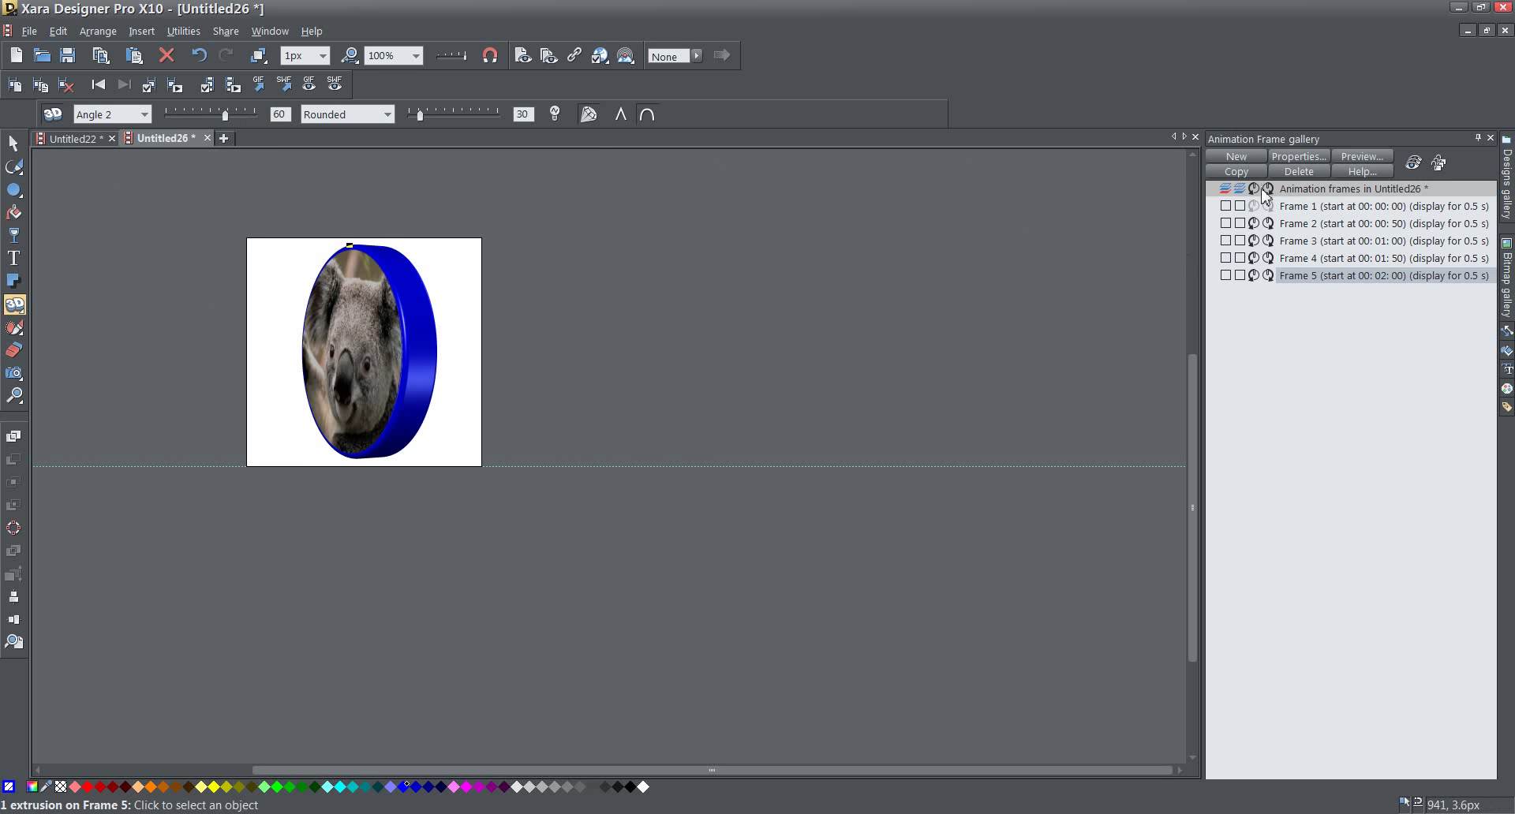
pyautogui.click(1236, 171)
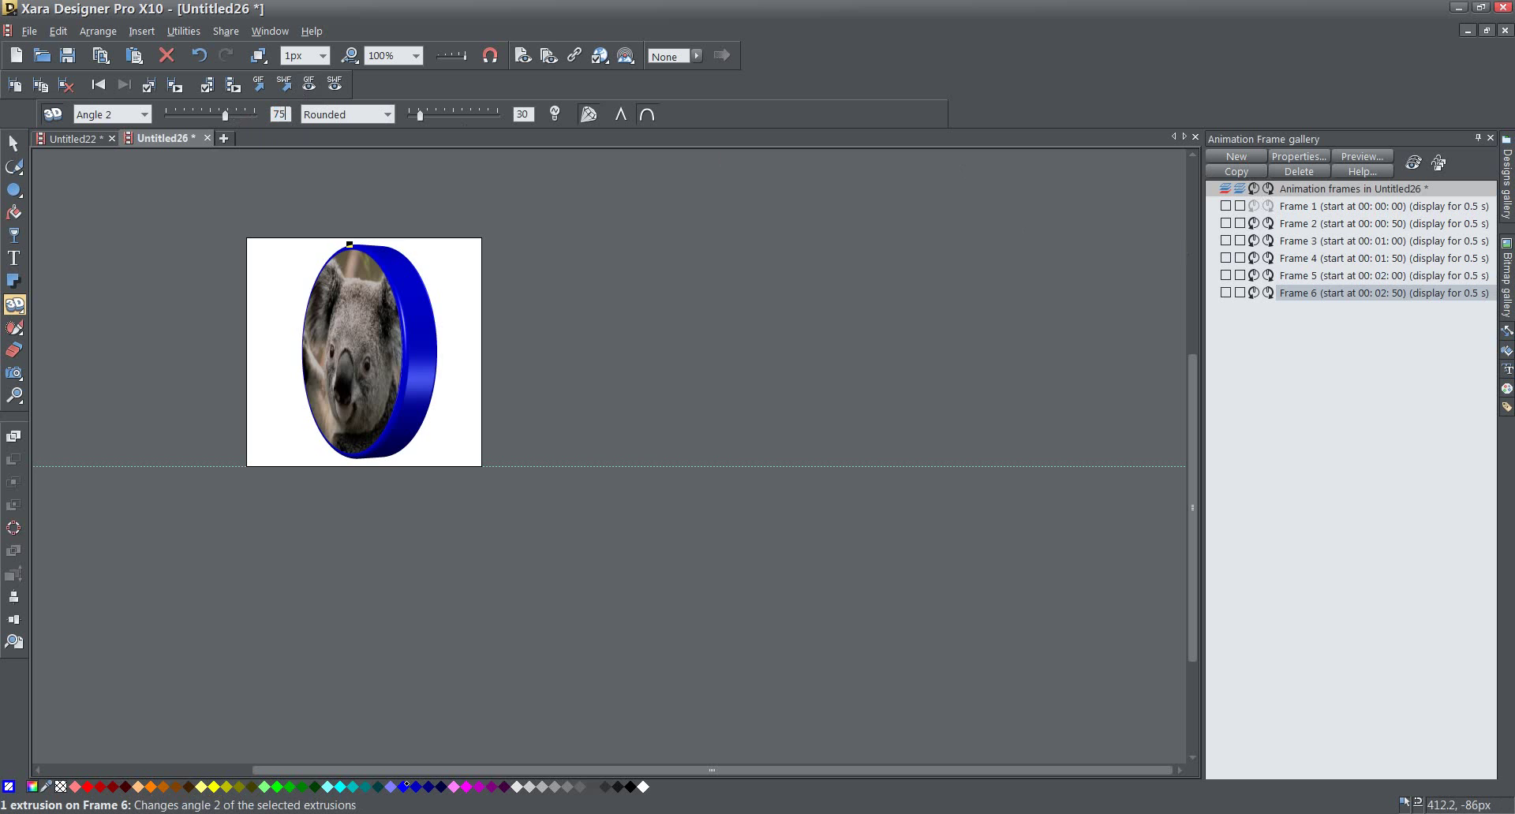
pyautogui.press('Return')
pyautogui.click(1236, 171)
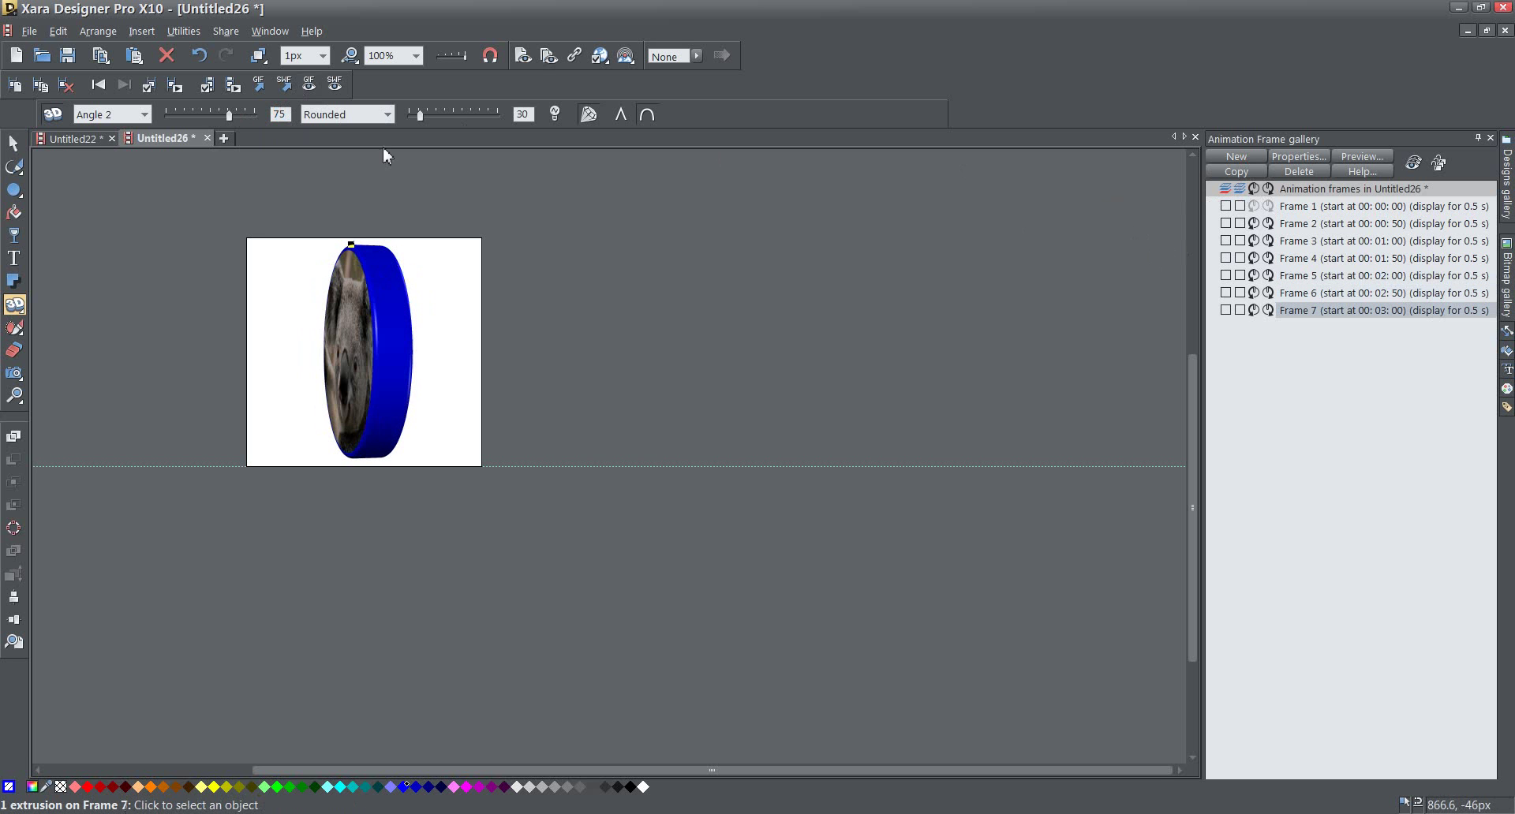
pyautogui.click(285, 114)
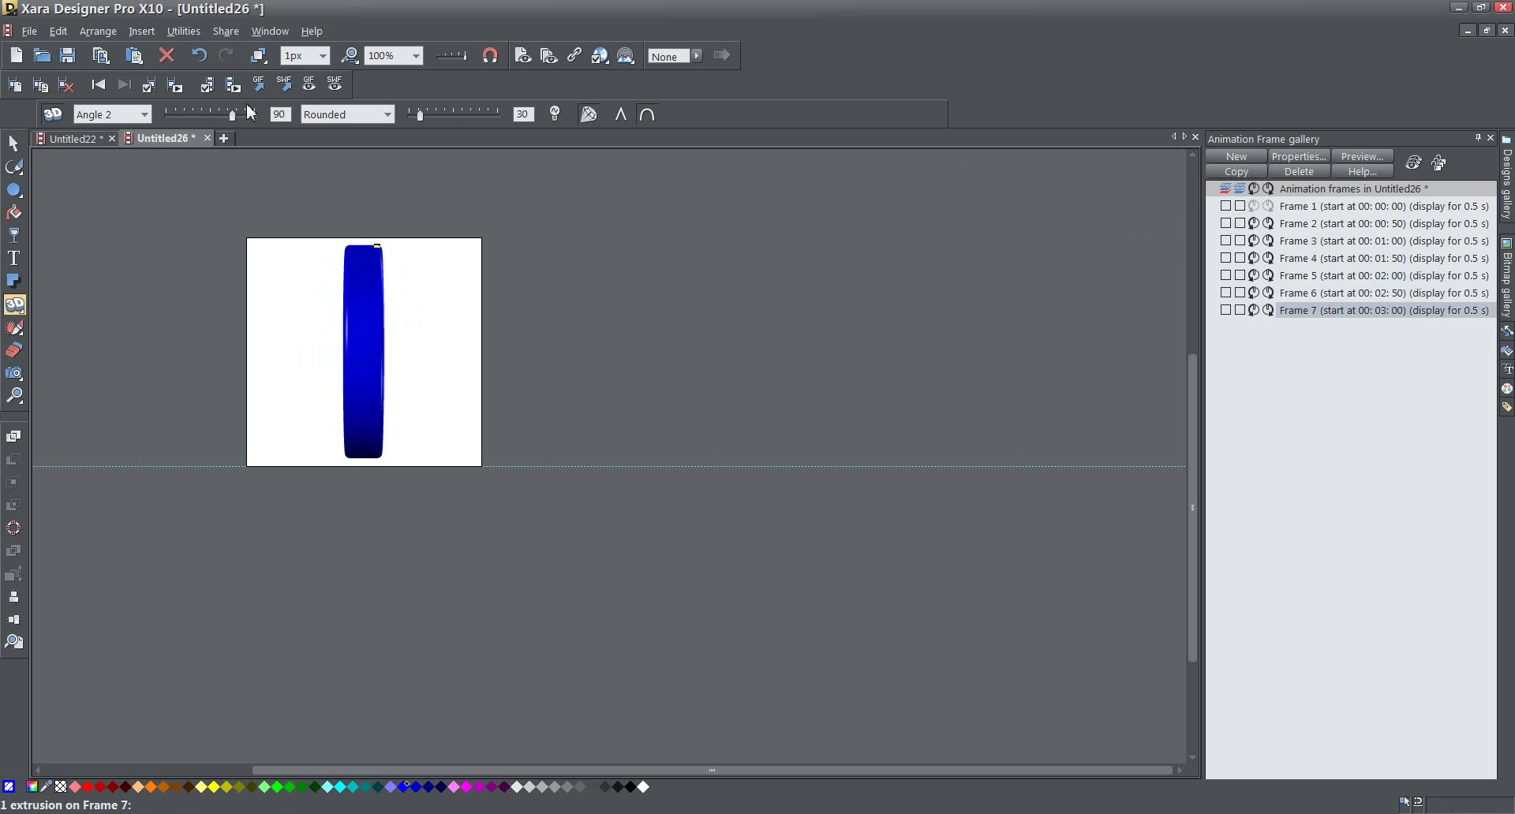
pyautogui.click(1237, 172)
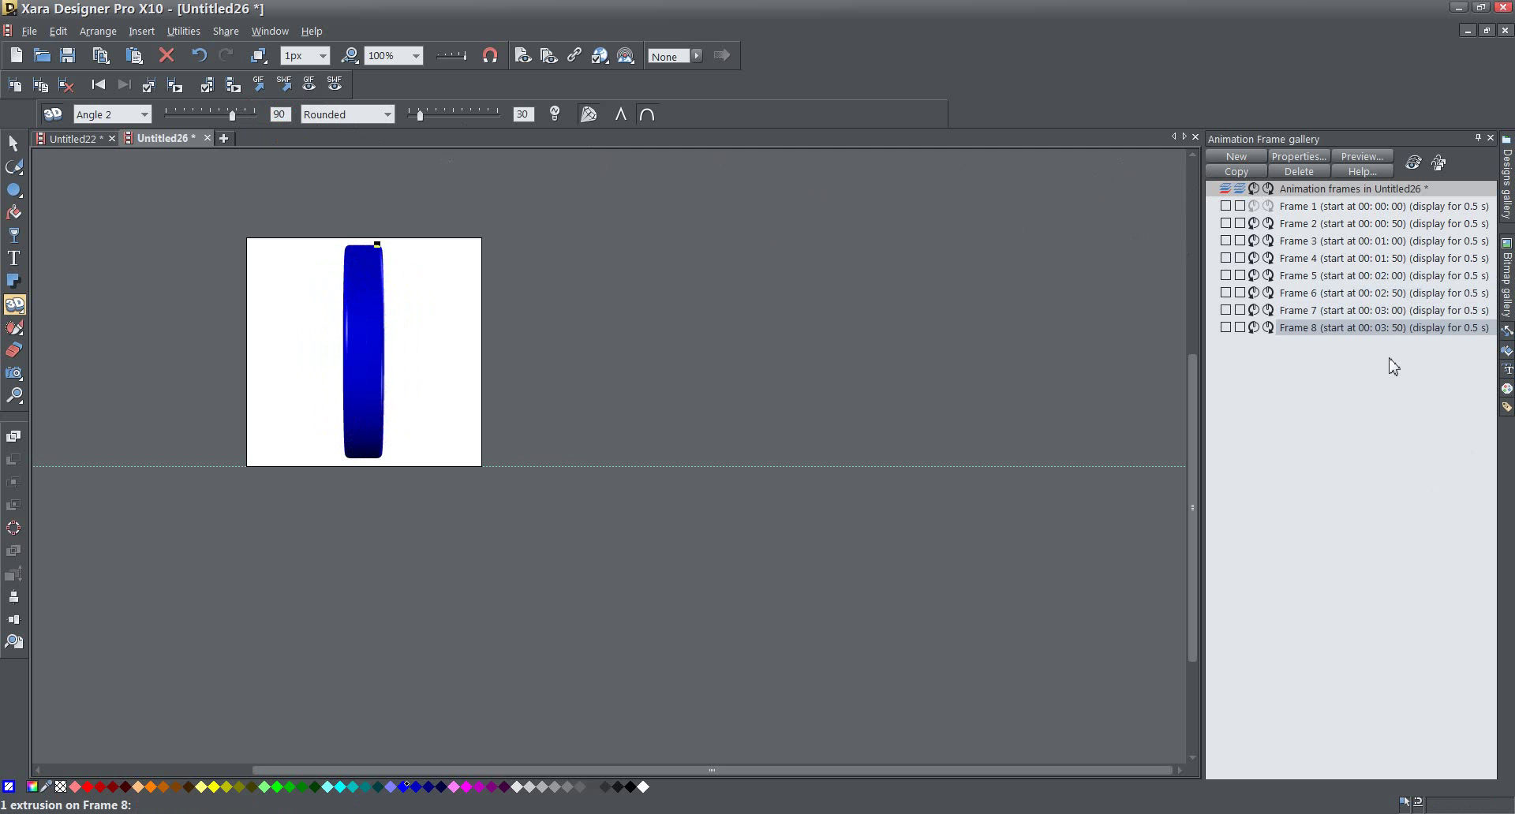
# Apply the Desert.jpg bitmap from the Bitmap gallery as the disc's fill
pyautogui.click(1509, 259)
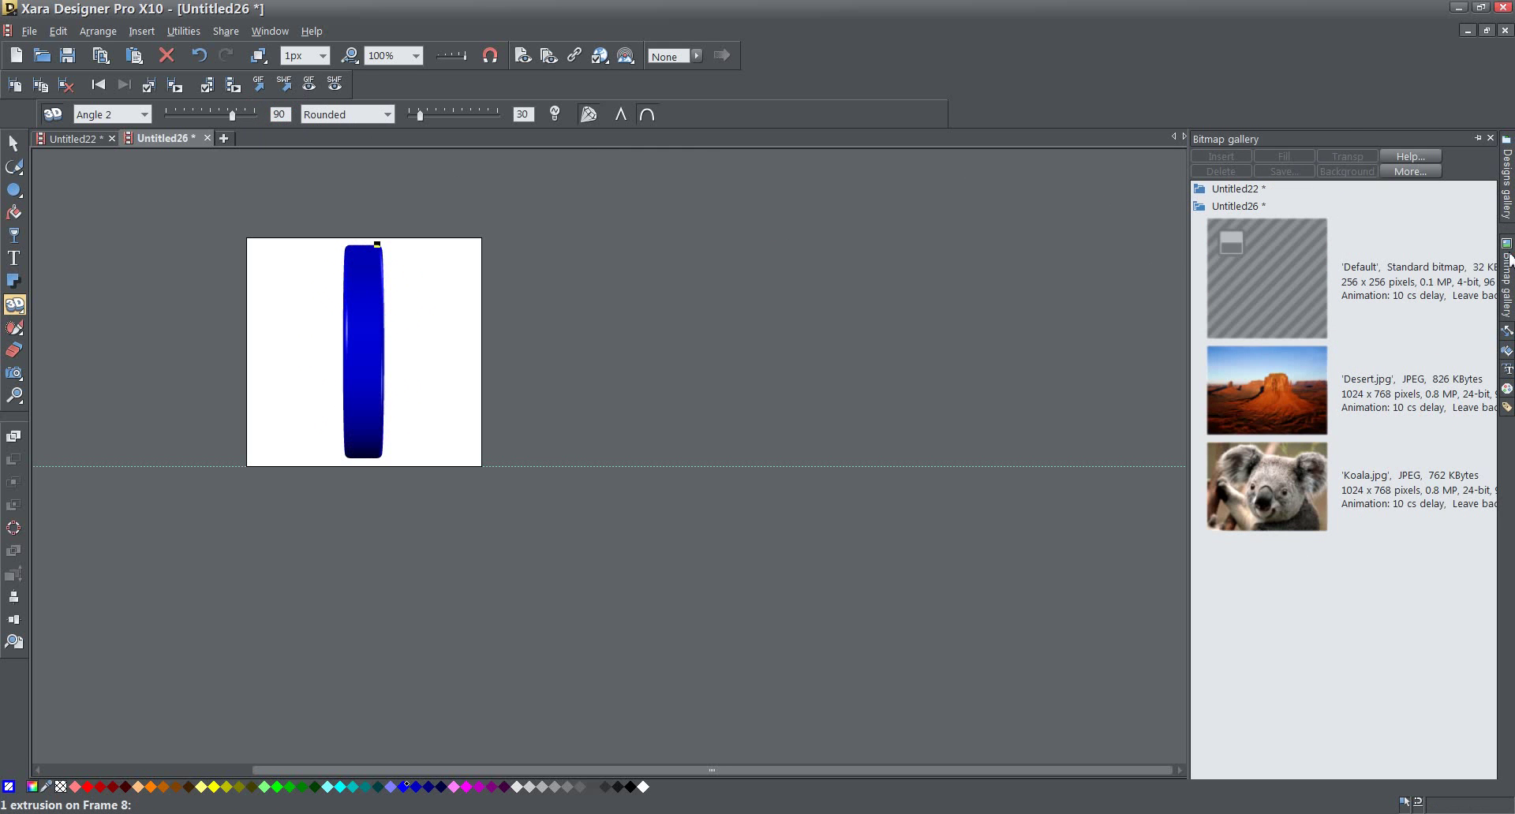
pyautogui.click(1290, 382)
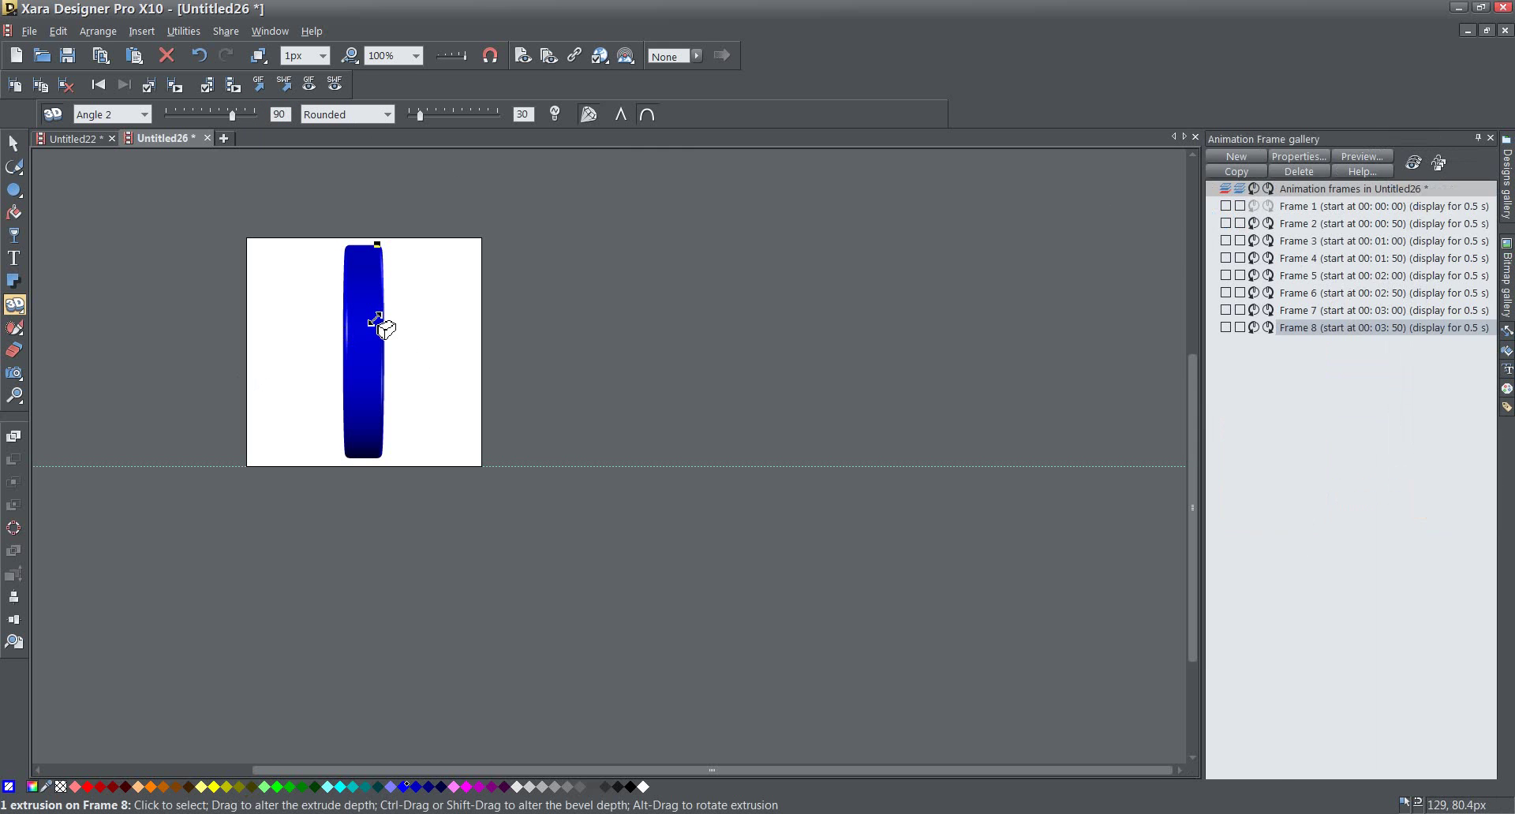
pyautogui.click(1509, 284)
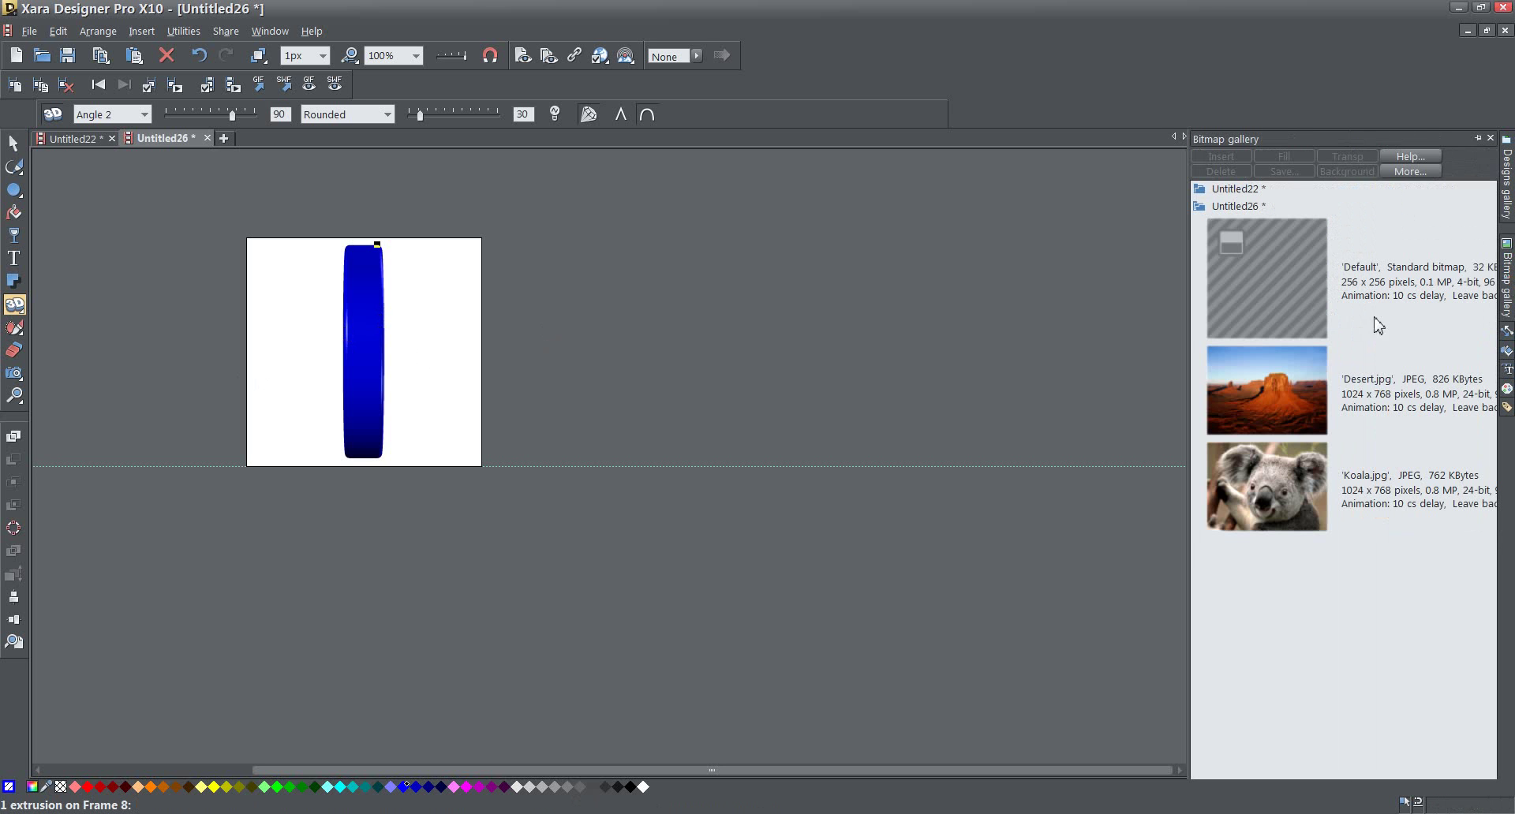
pyautogui.click(1286, 395)
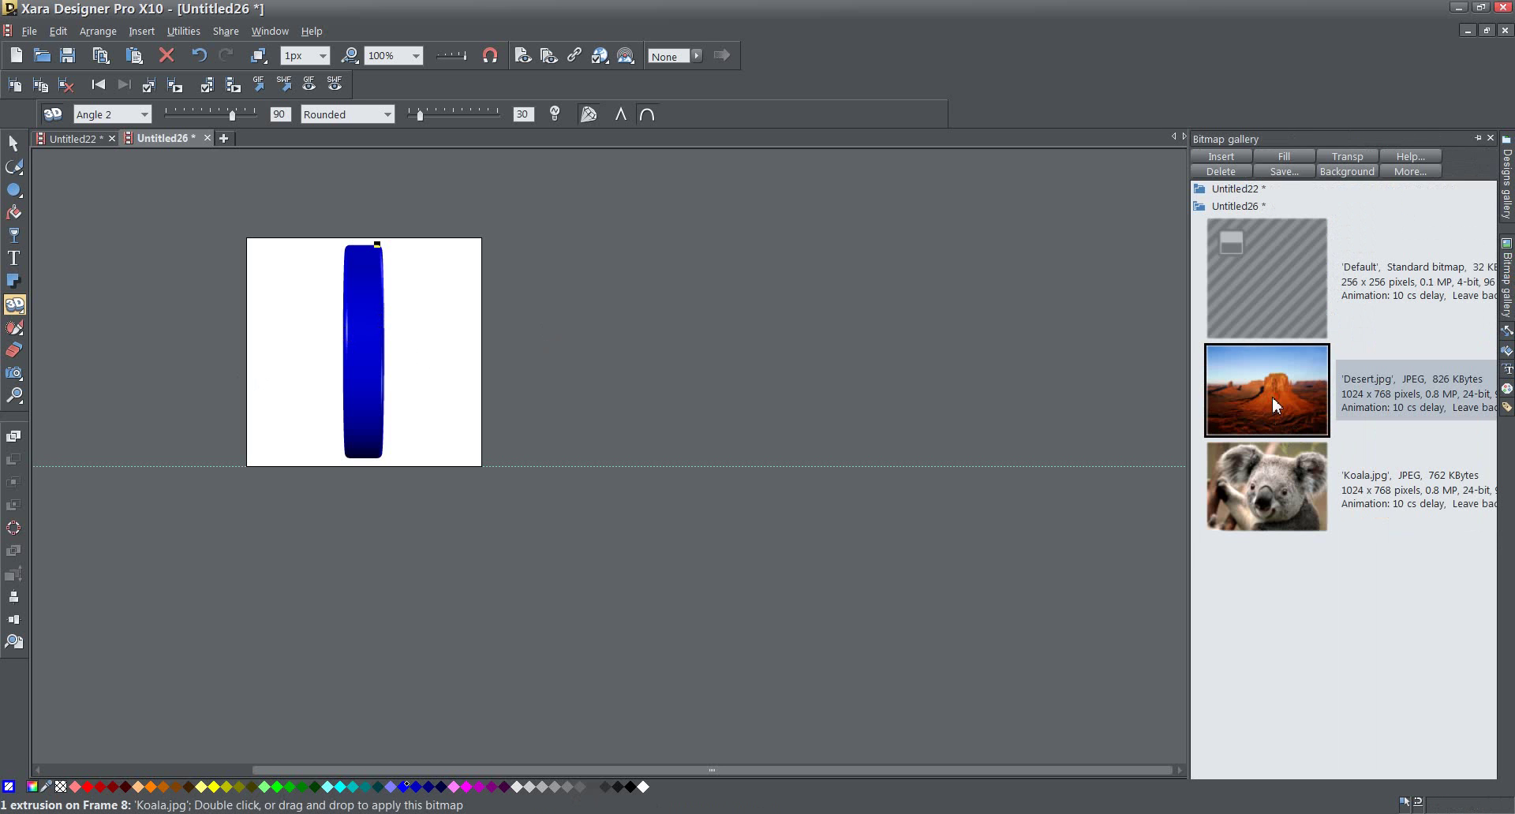
pyautogui.click(1306, 157)
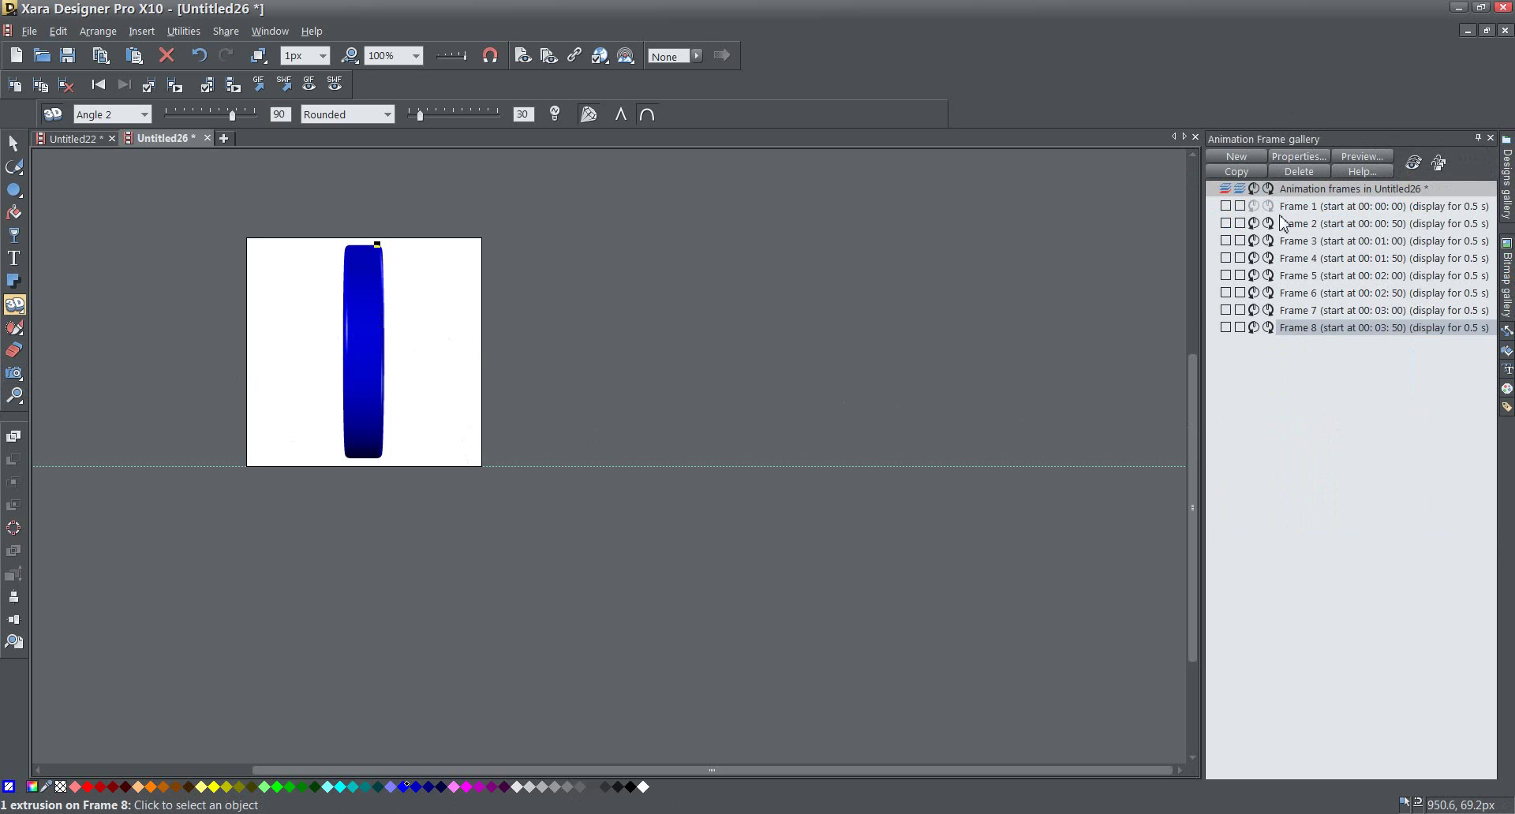
# Add Frames 9–11, turning the disc to 105, 120 and 135 degrees to reveal the desert face
pyautogui.click(1239, 172)
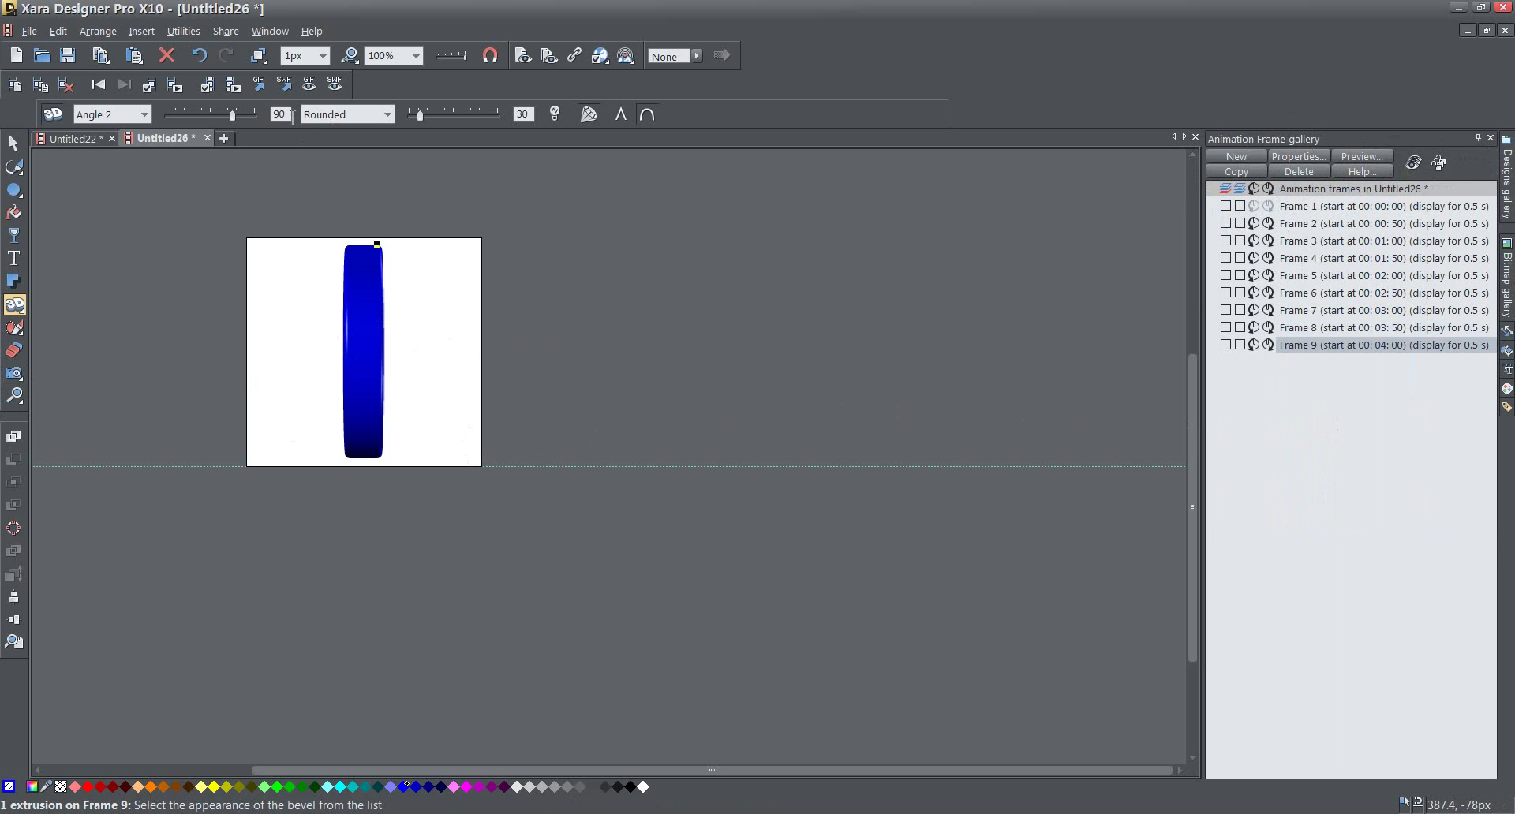
pyautogui.click(236, 117)
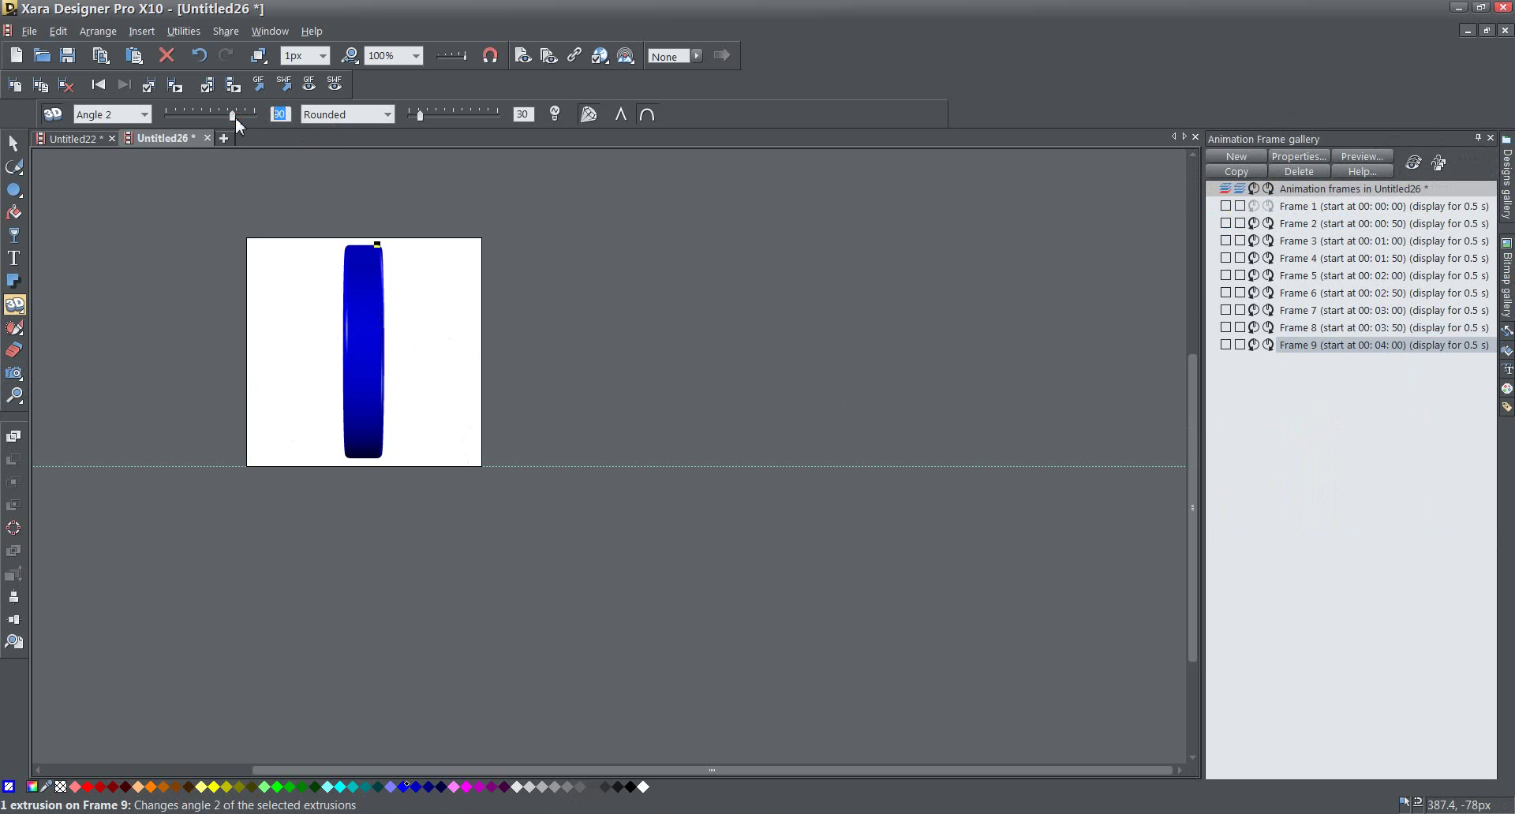
pyautogui.moveTo(235, 117); pyautogui.dragTo(238, 117)
pyautogui.click(1237, 171)
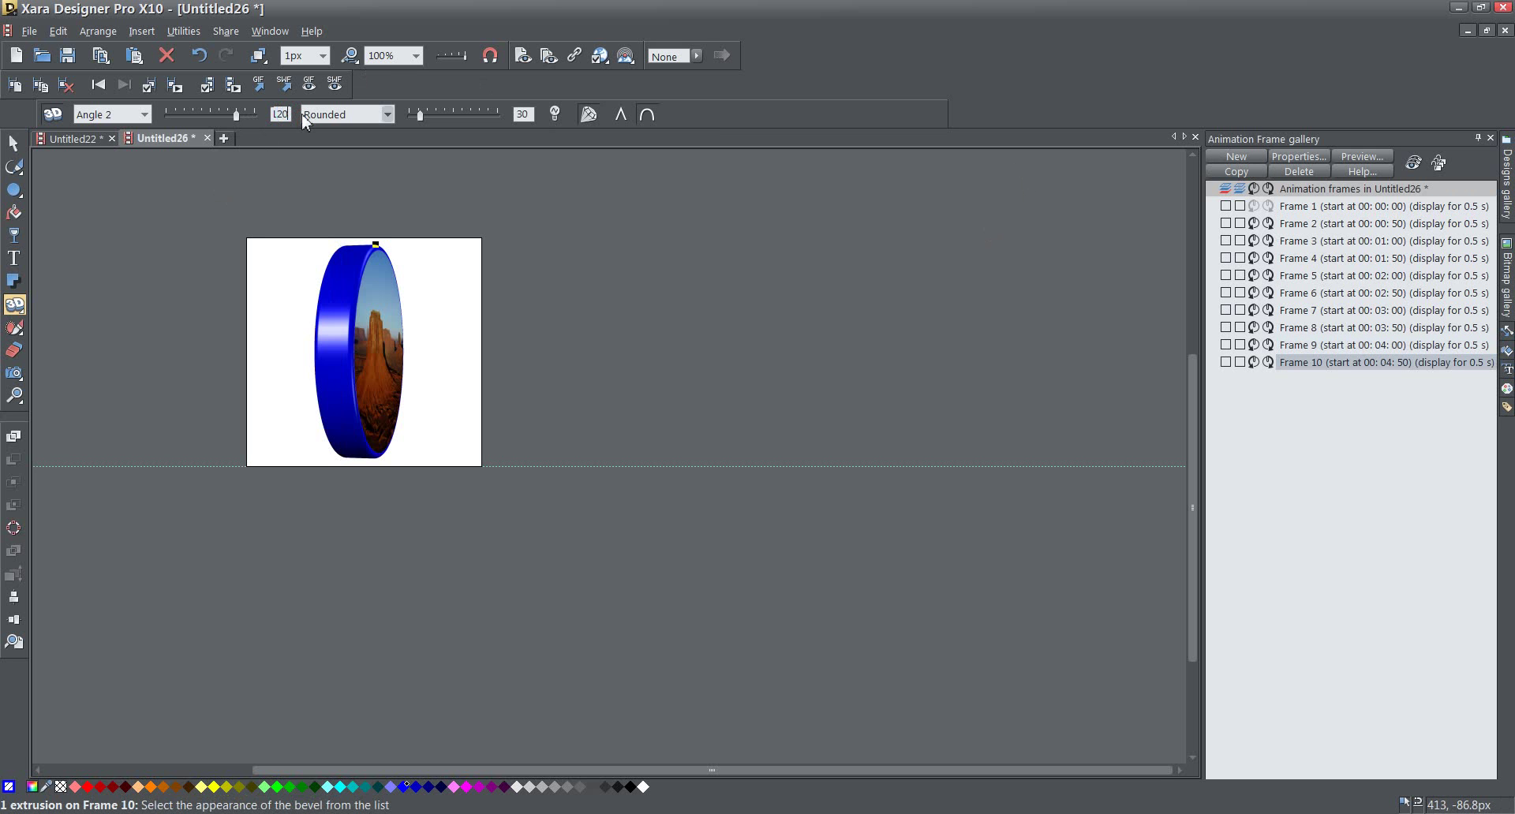
pyautogui.press('Return')
pyautogui.click(1221, 172)
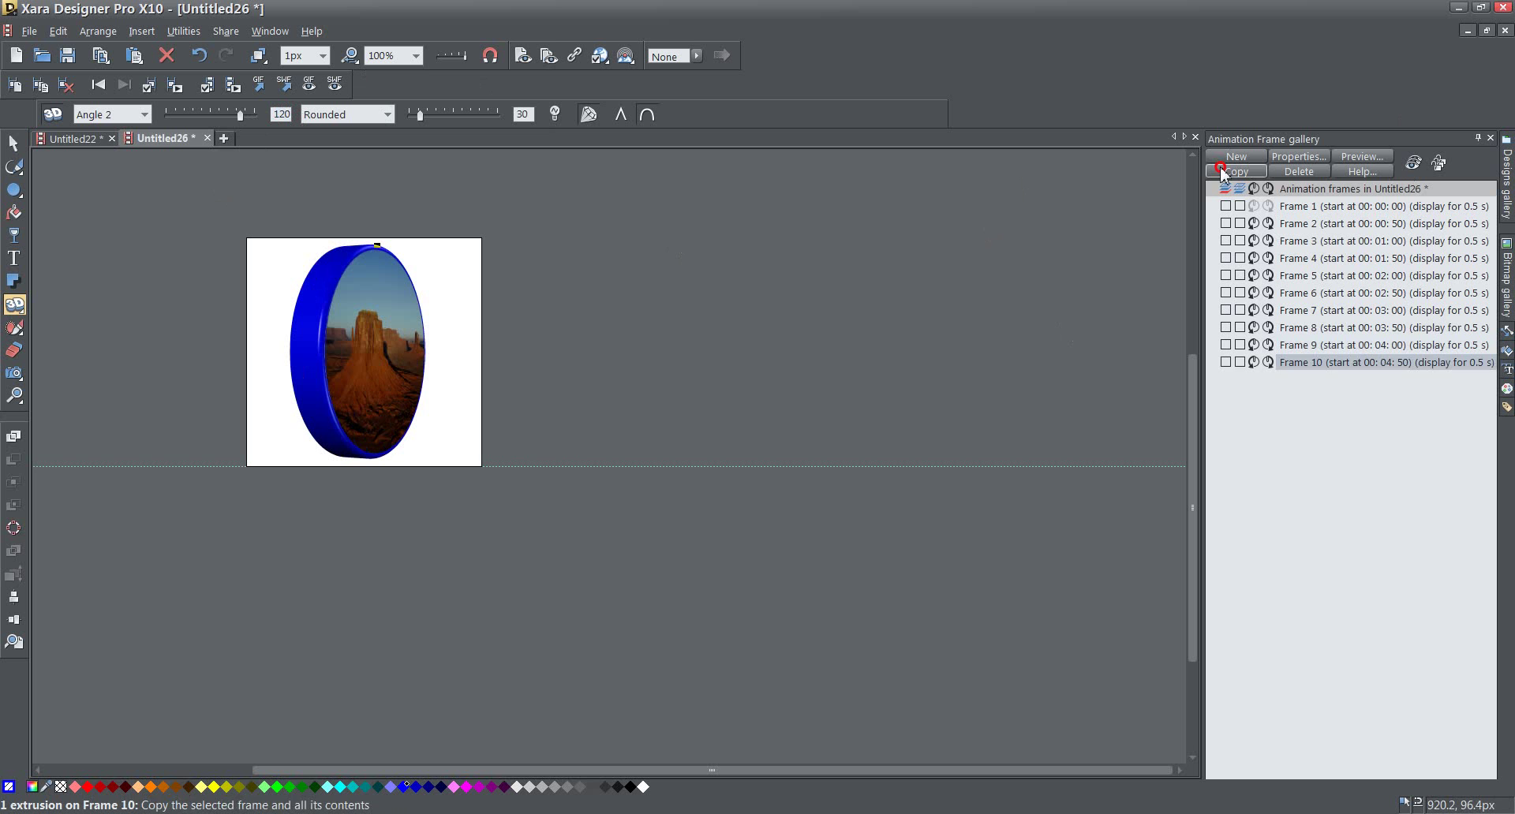
pyautogui.doubleClick(282, 116)
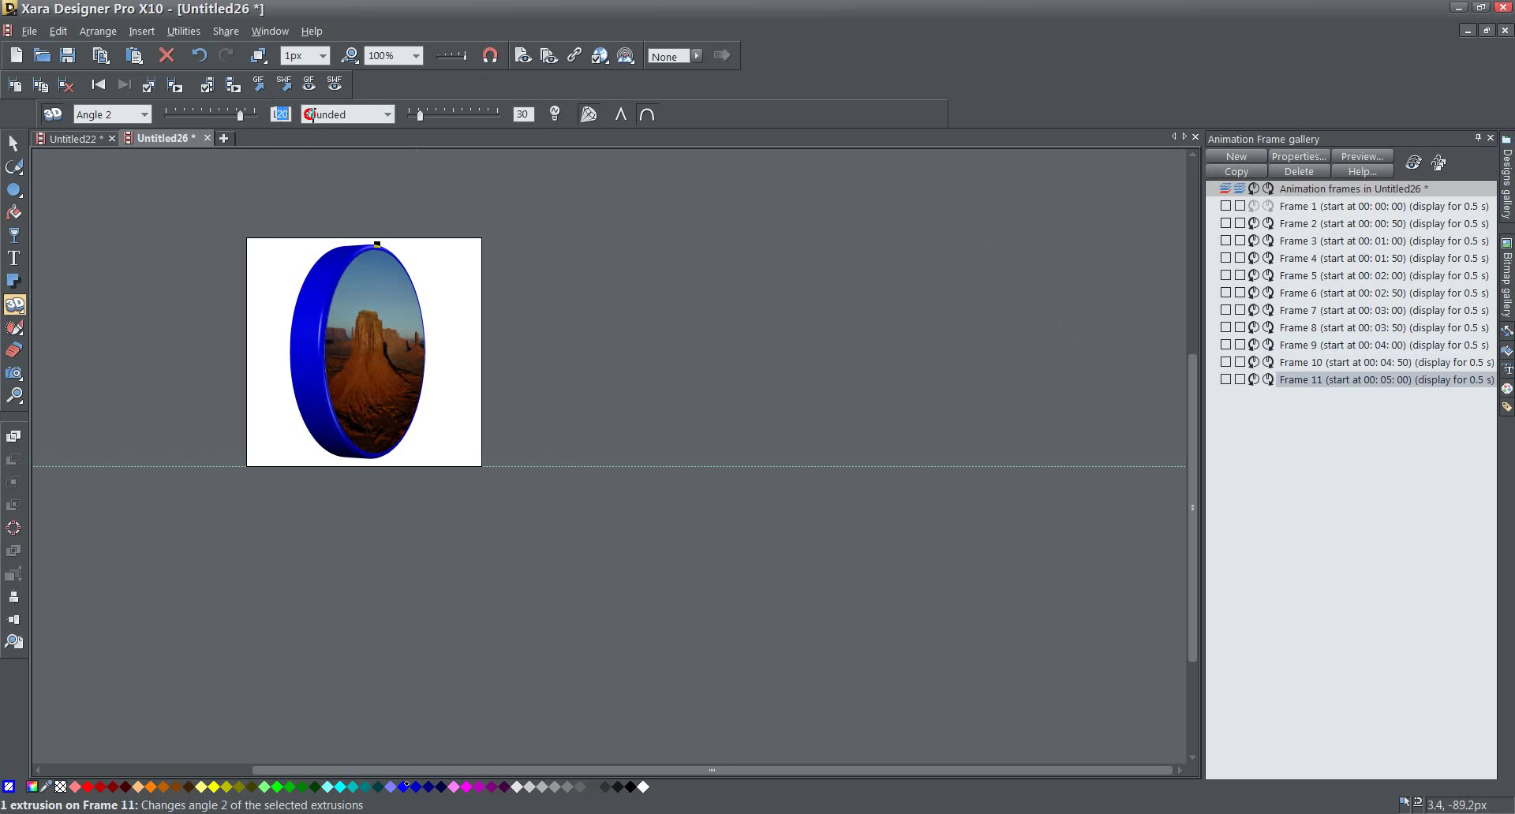
pyautogui.write('135')
pyautogui.press('Return')
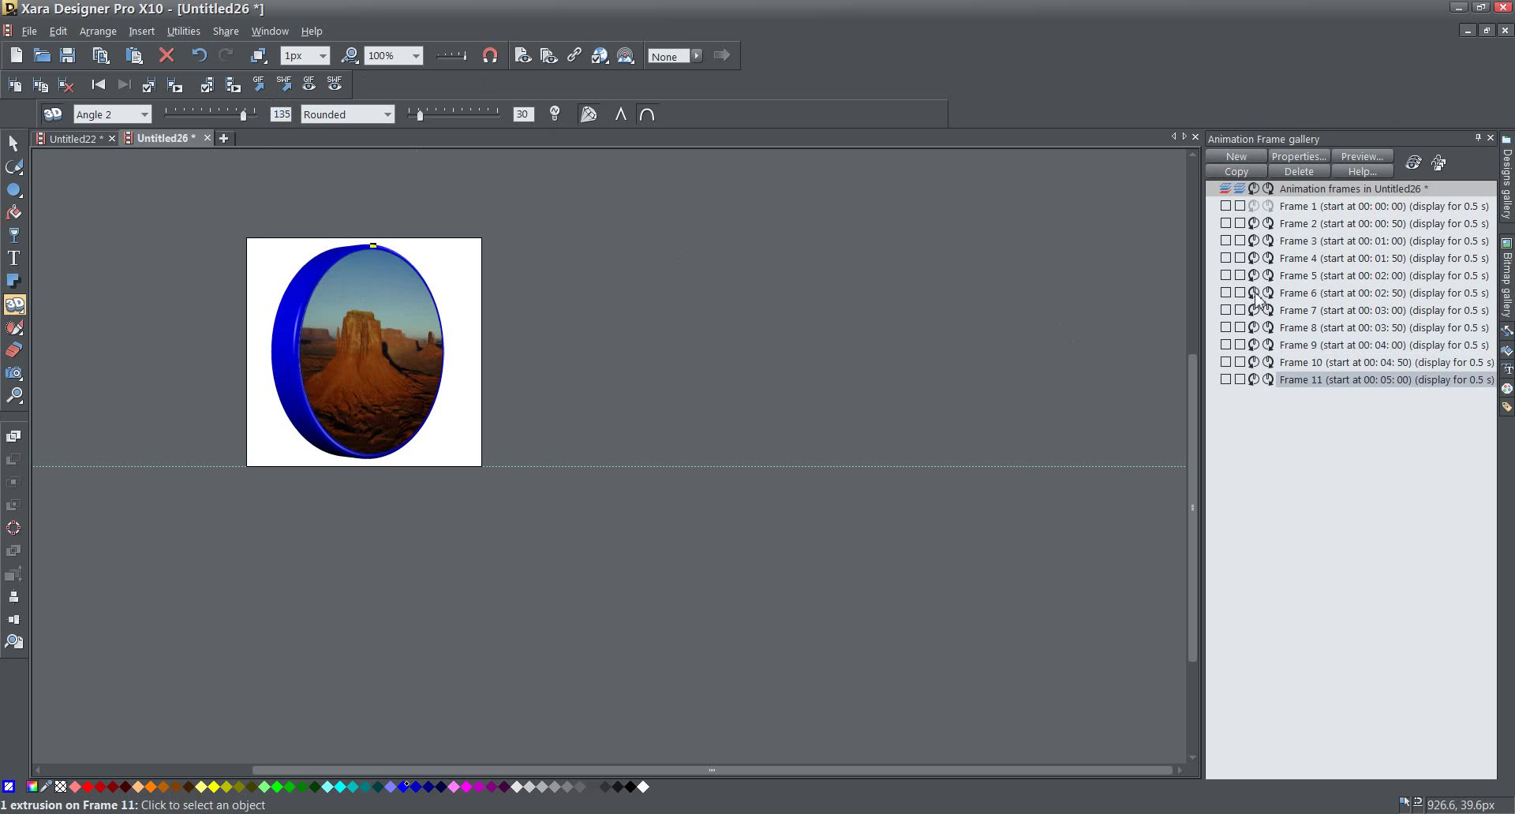
# Add Frame 12 with the disc at 150 degrees, after checking Frame 11
pyautogui.click(1232, 171)
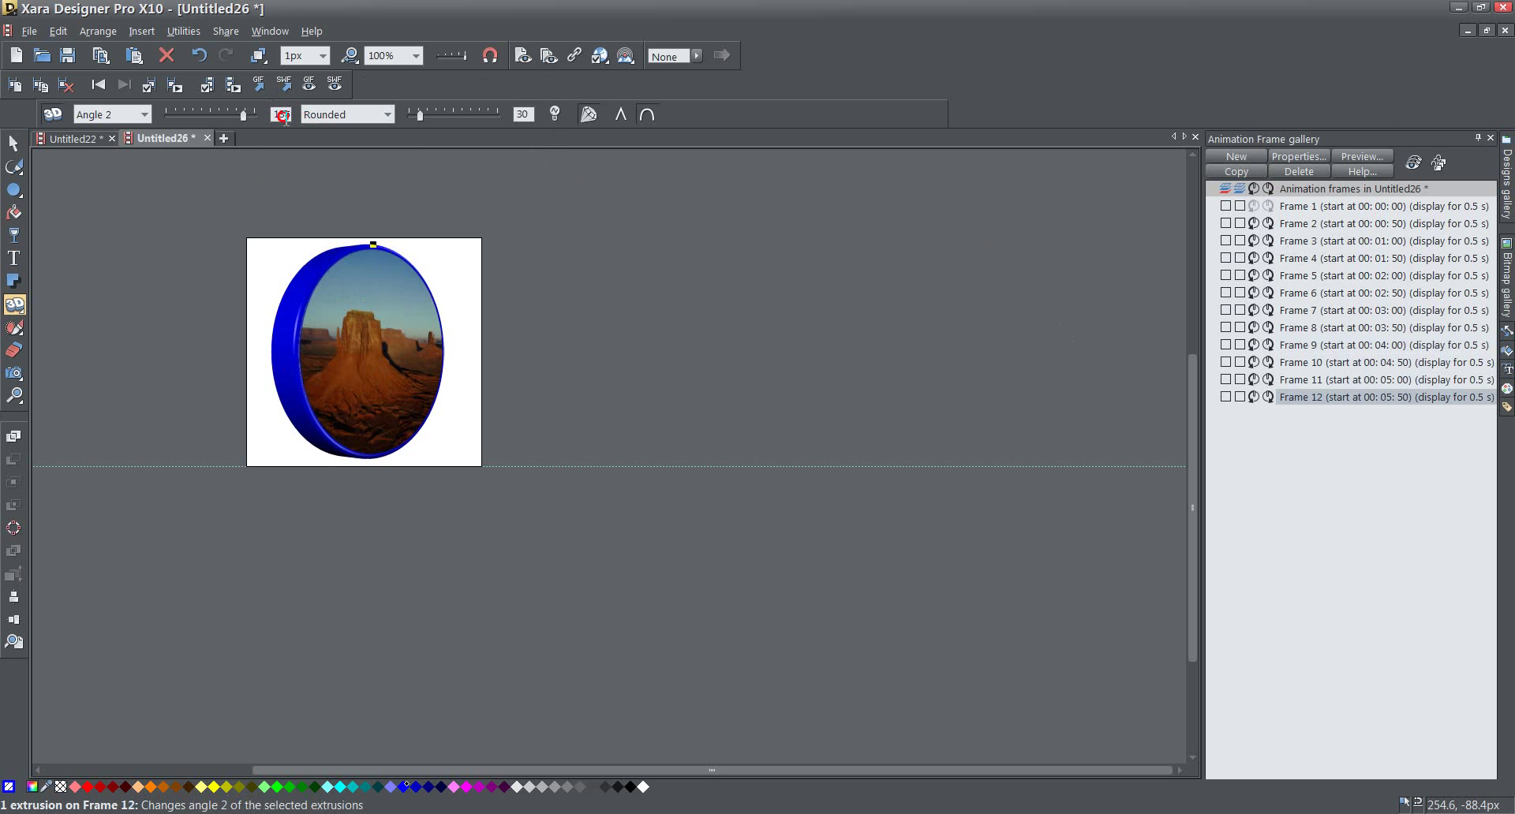
pyautogui.click(1303, 380)
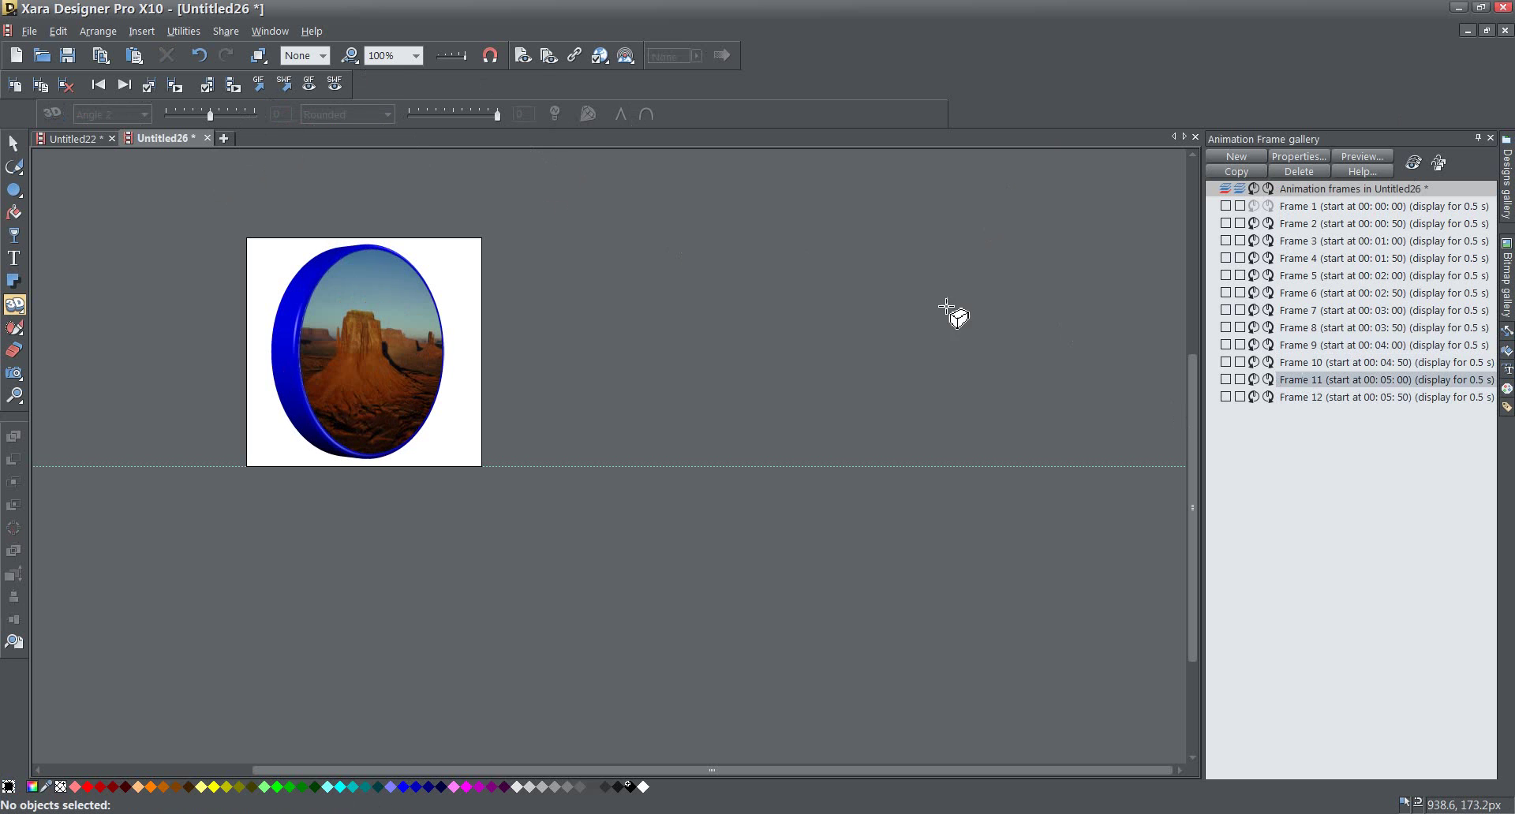
pyautogui.click(403, 339)
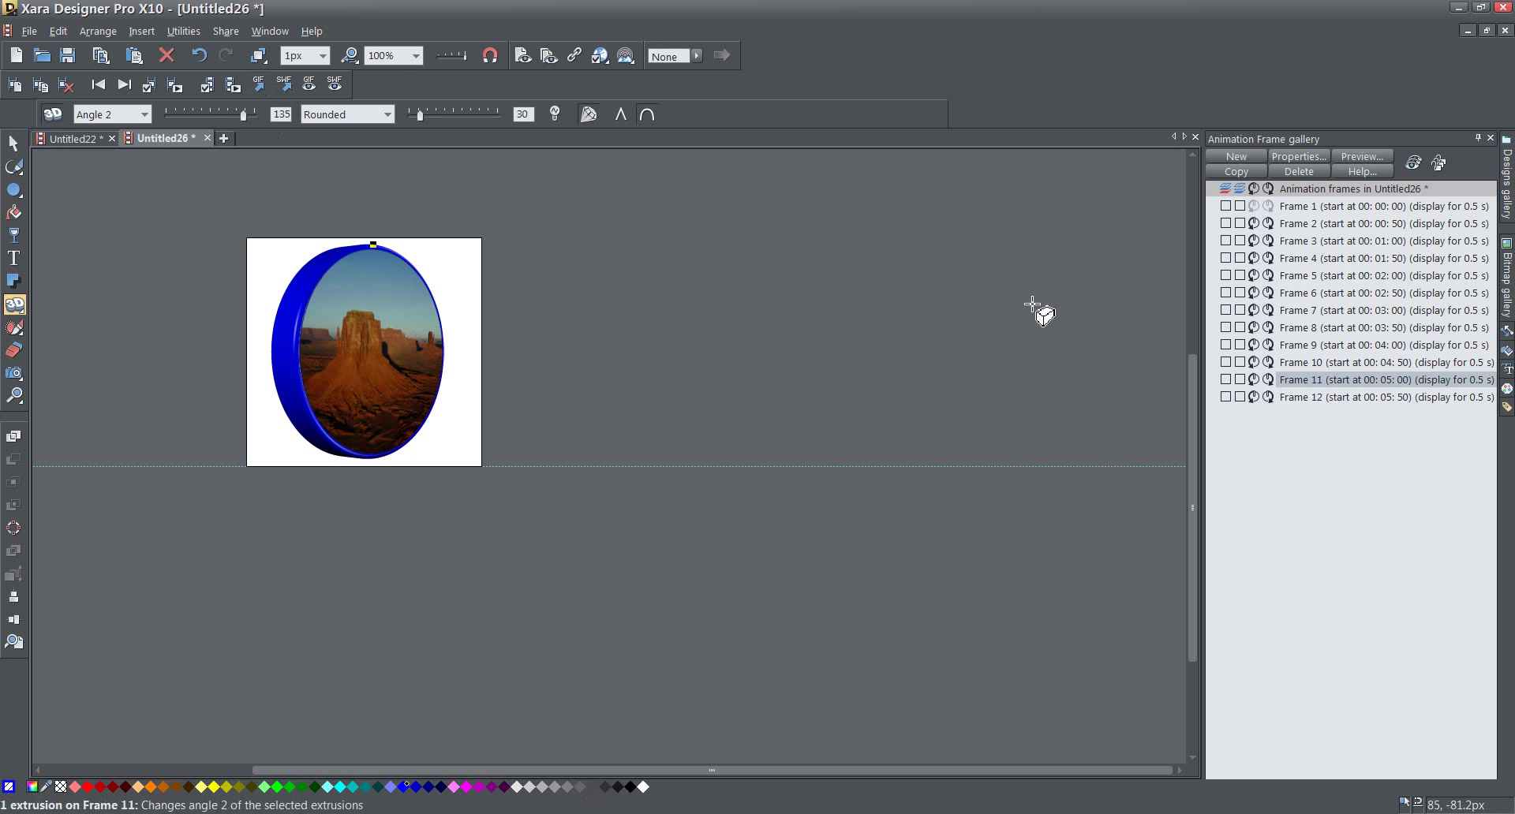
pyautogui.click(1307, 397)
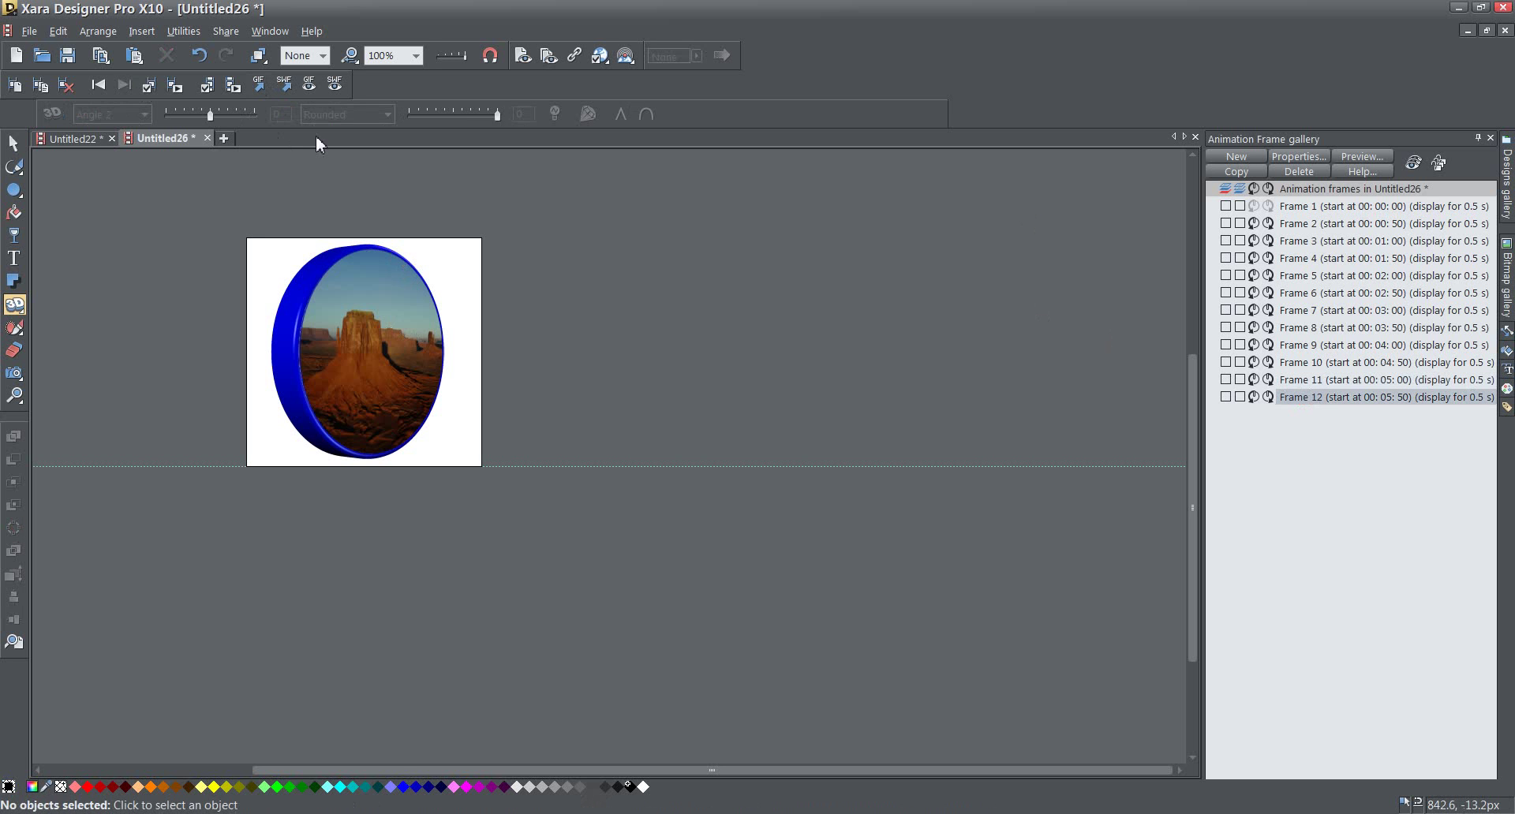
pyautogui.click(341, 348)
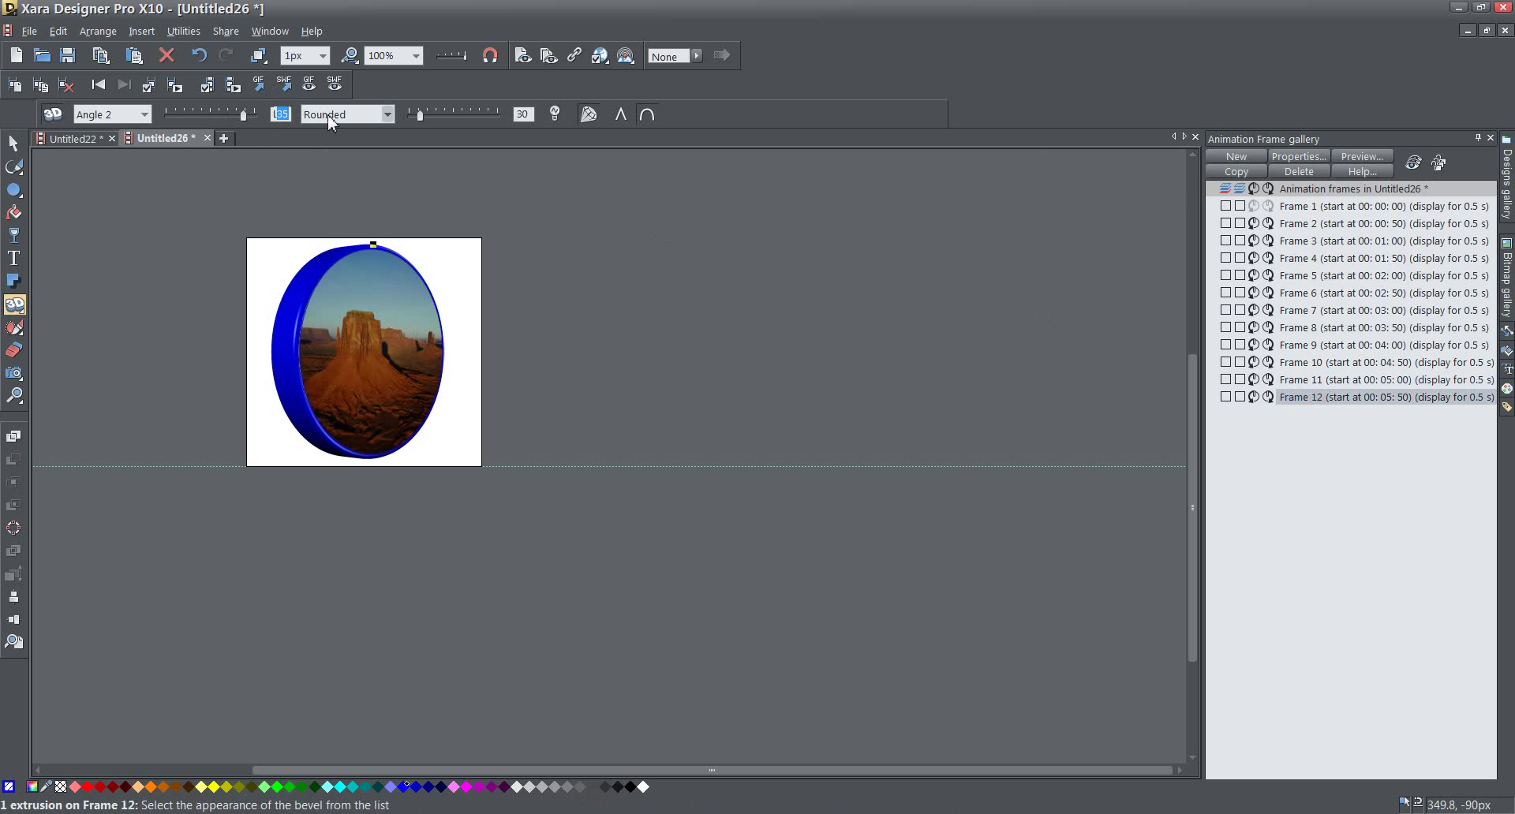
pyautogui.write('150')
pyautogui.press('Return')
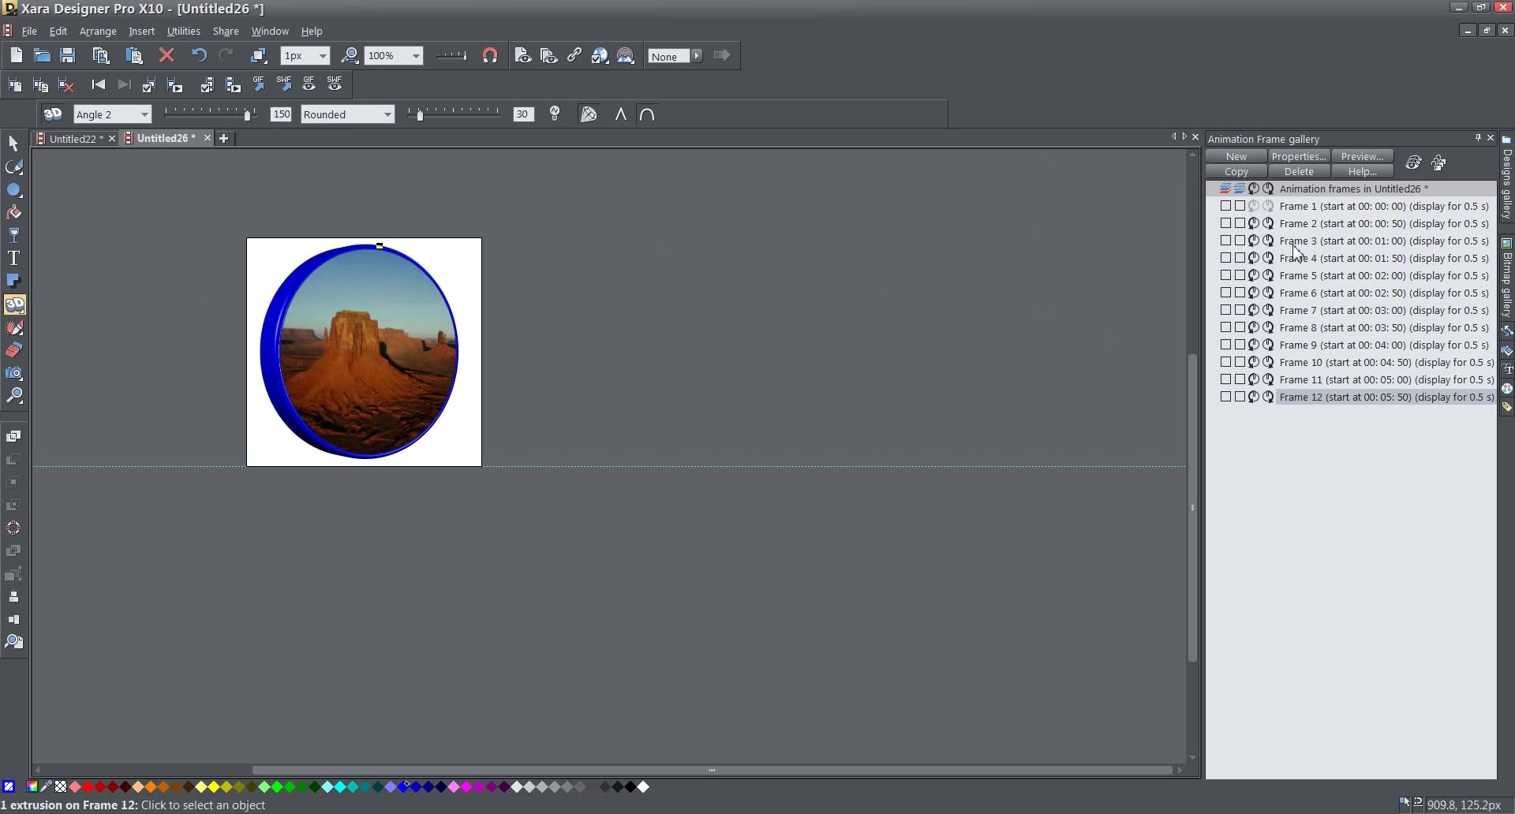
# Add Frames 13 and 14 with Angle 2 at 165 and 180 degrees
pyautogui.click(1237, 172)
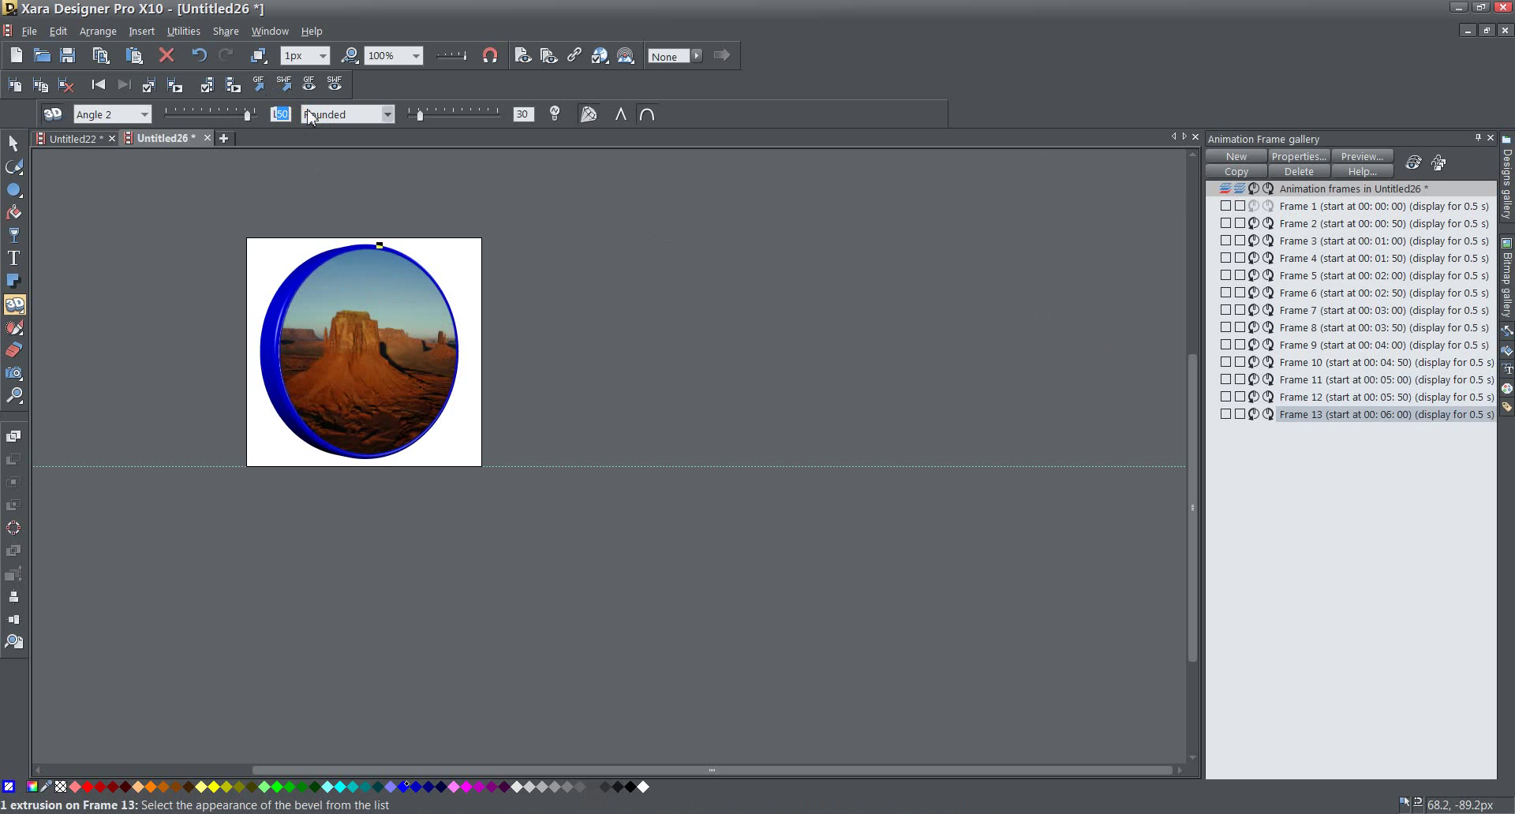
pyautogui.write('165')
pyautogui.press('Return')
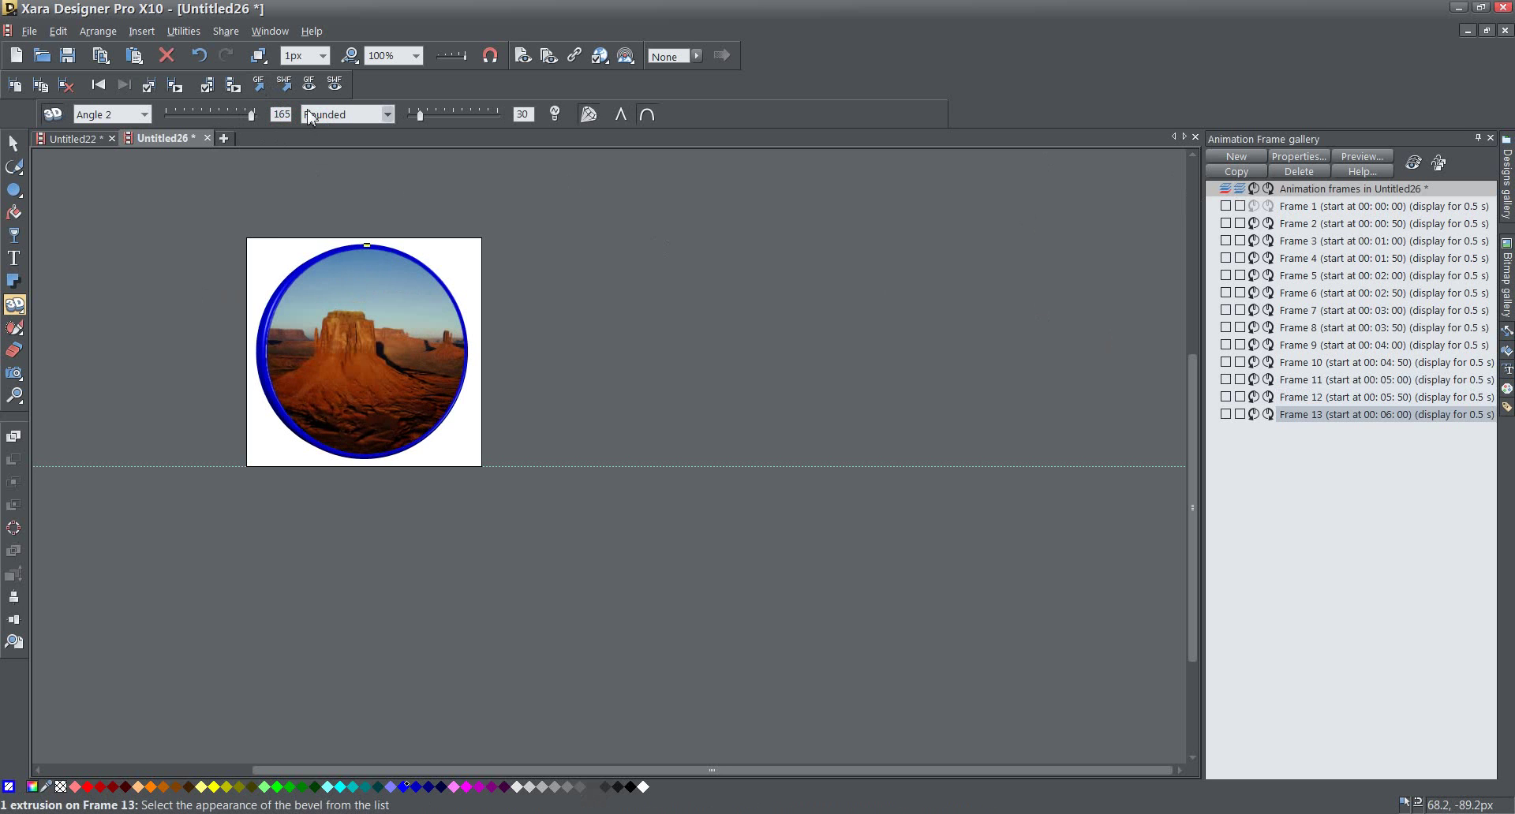
pyautogui.click(1237, 171)
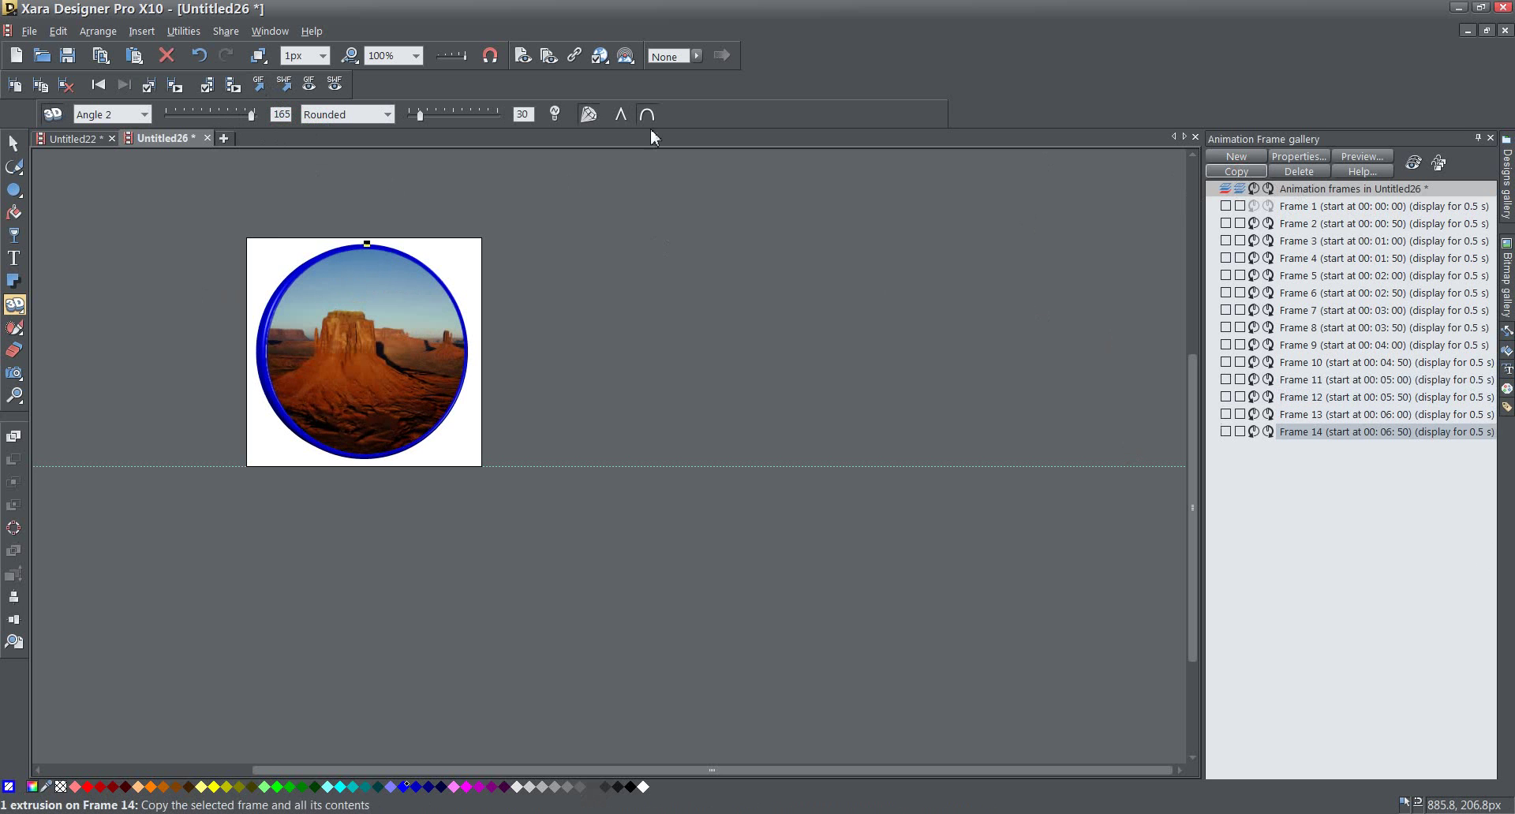
pyautogui.doubleClick(279, 115)
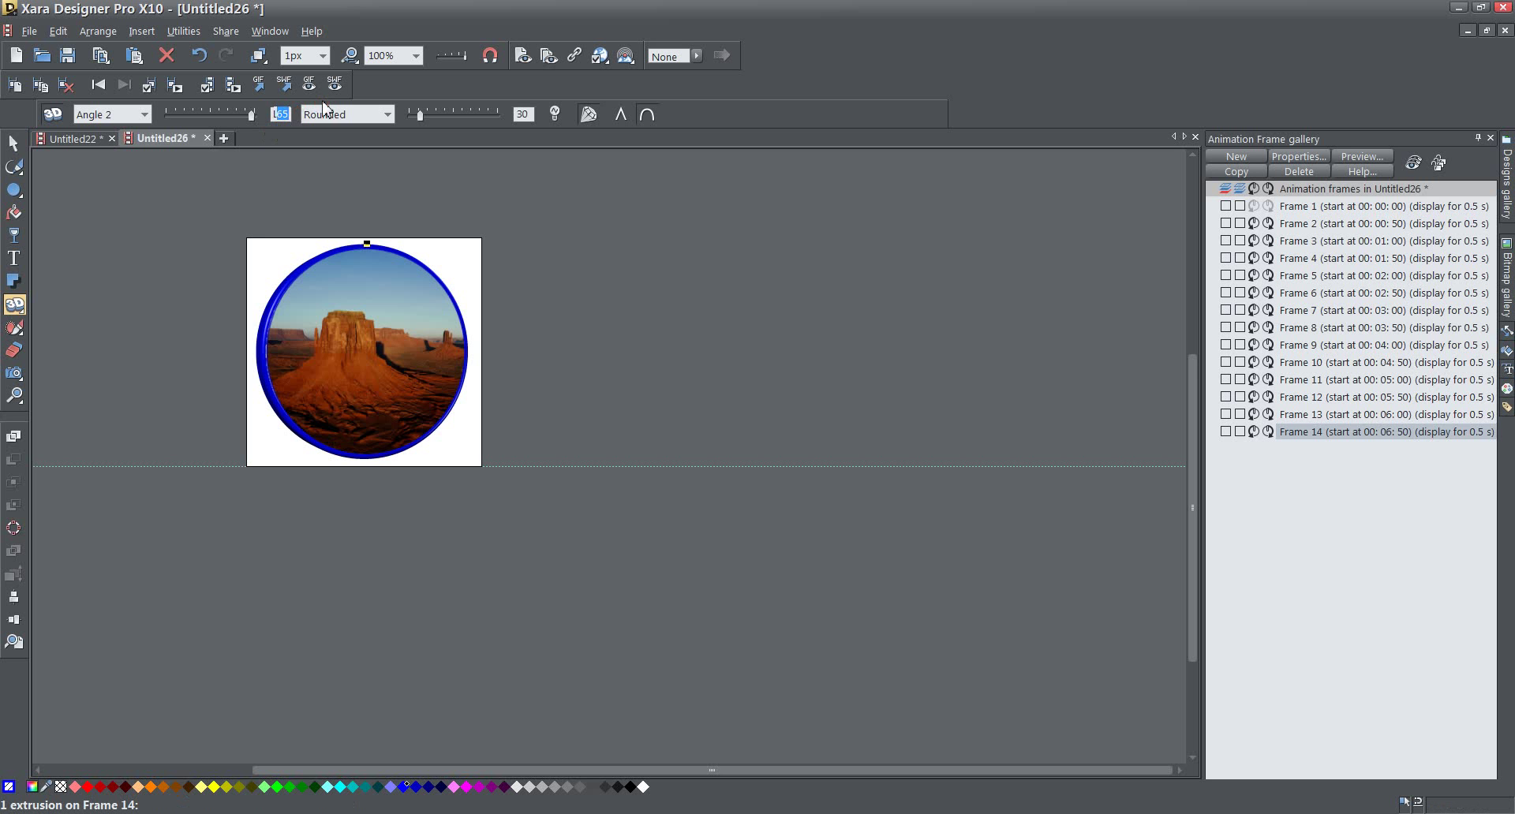
pyautogui.write('180')
pyautogui.press('Return')
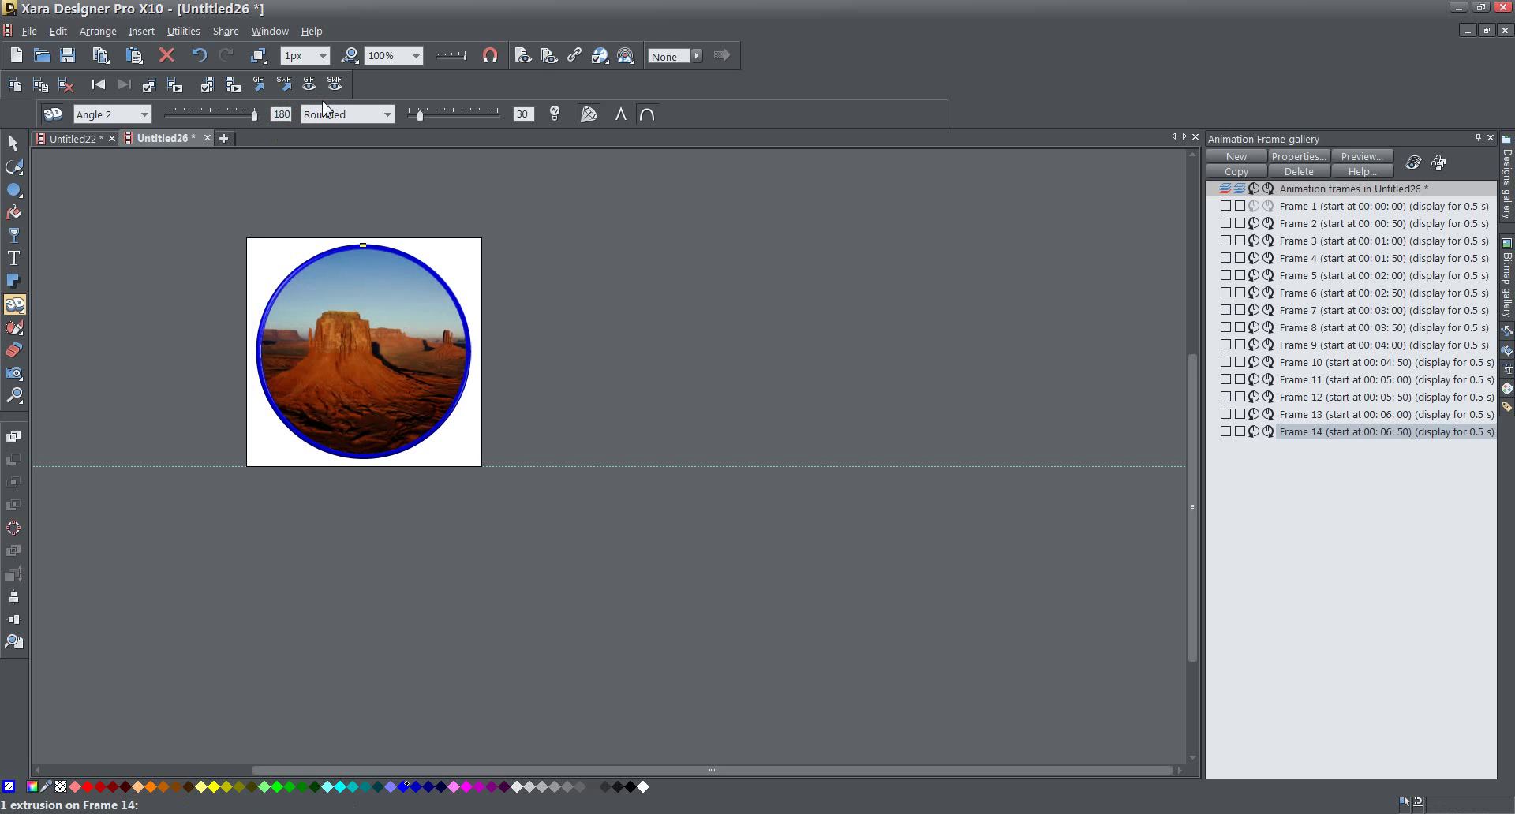
# Add Frame 15 at -180 degrees and nudge the desert disc so its blue rim shows
pyautogui.click(1236, 171)
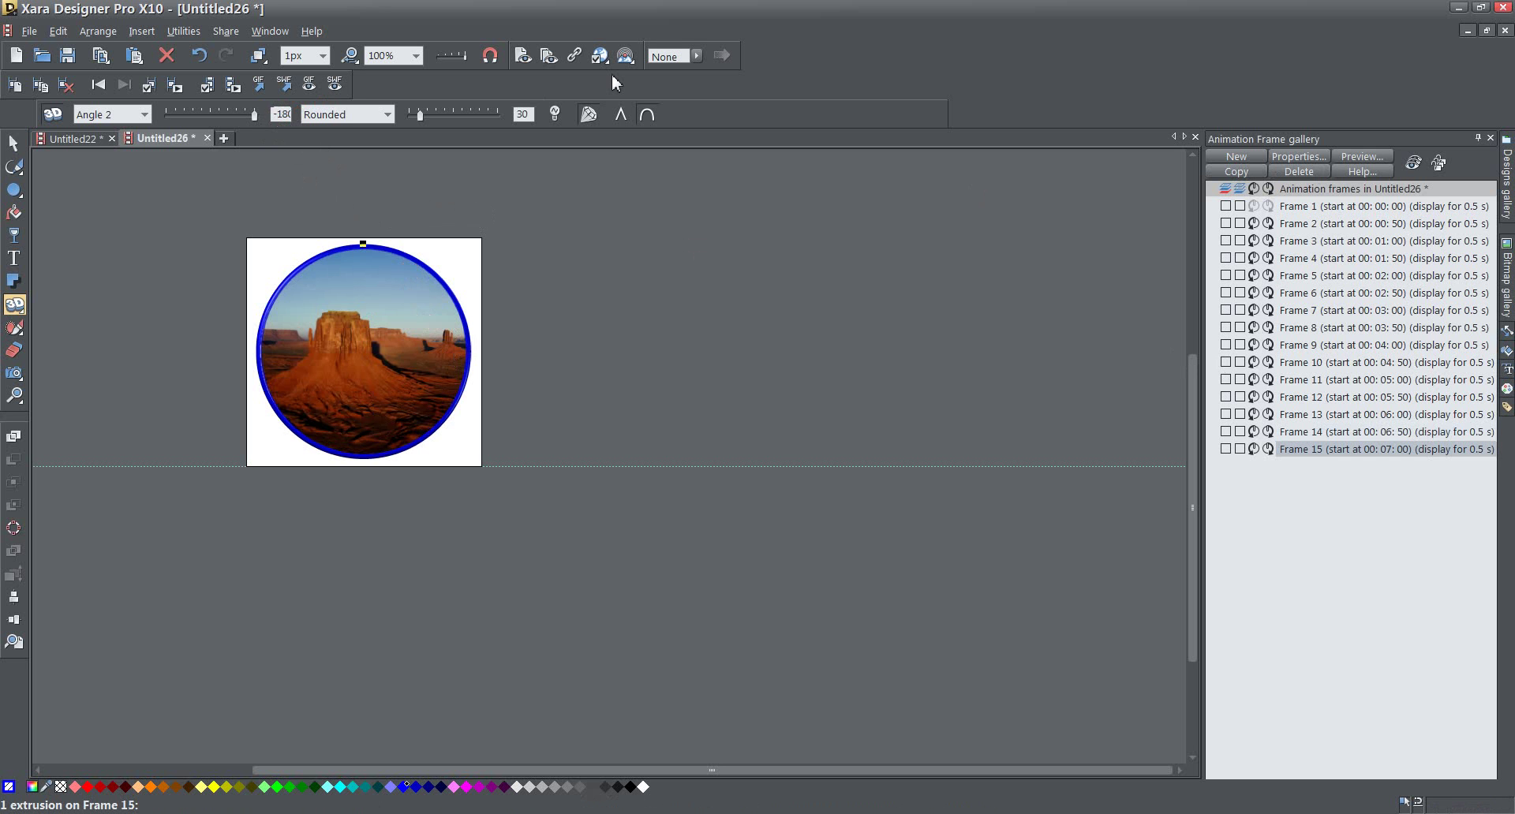
pyautogui.press('Return')
pyautogui.click(1348, 434)
pyautogui.click(1331, 451)
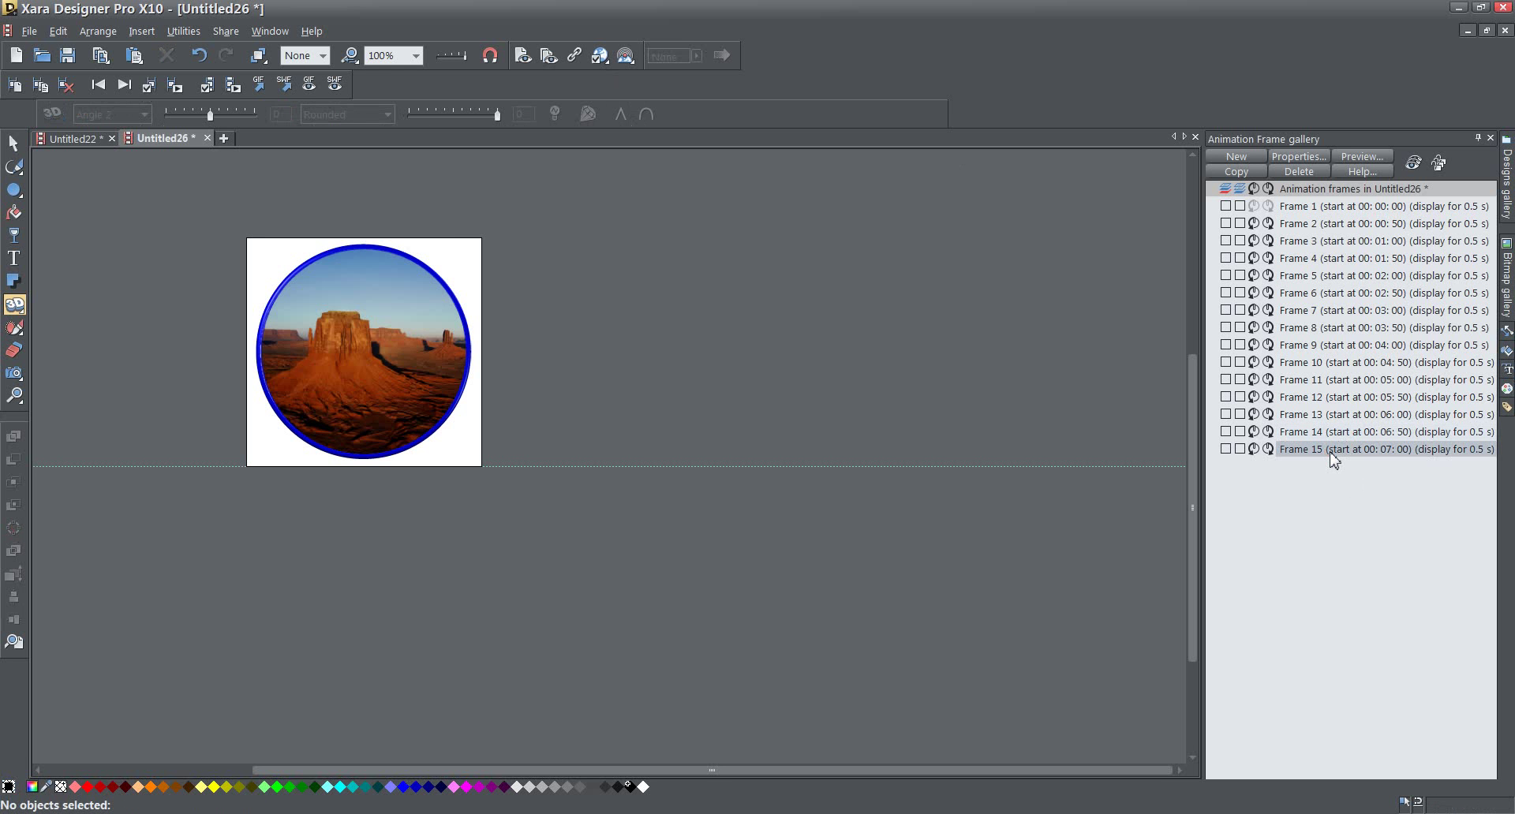
pyautogui.click(391, 300)
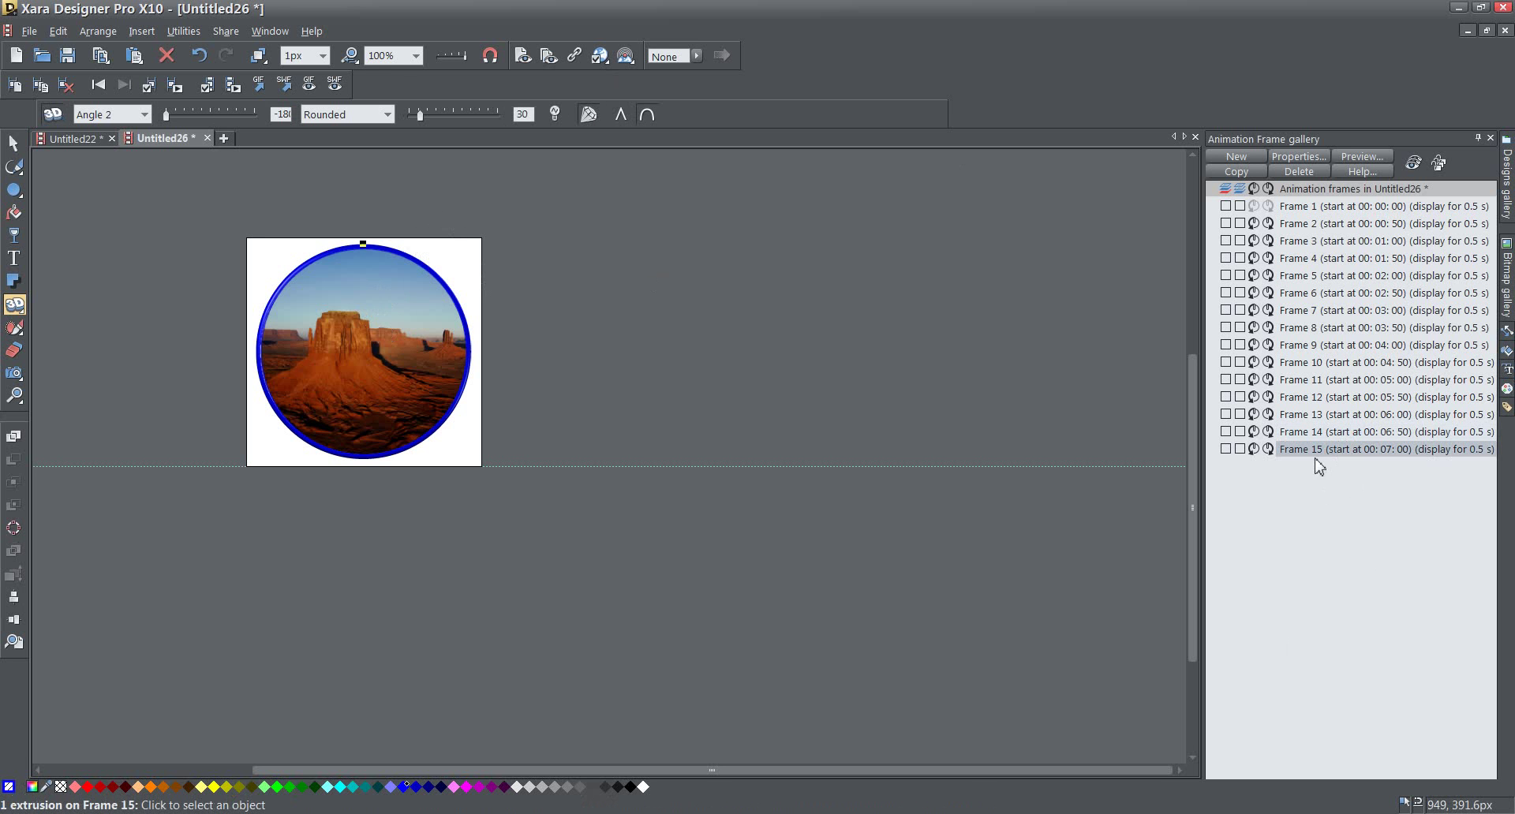
pyautogui.click(1321, 434)
pyautogui.click(355, 379)
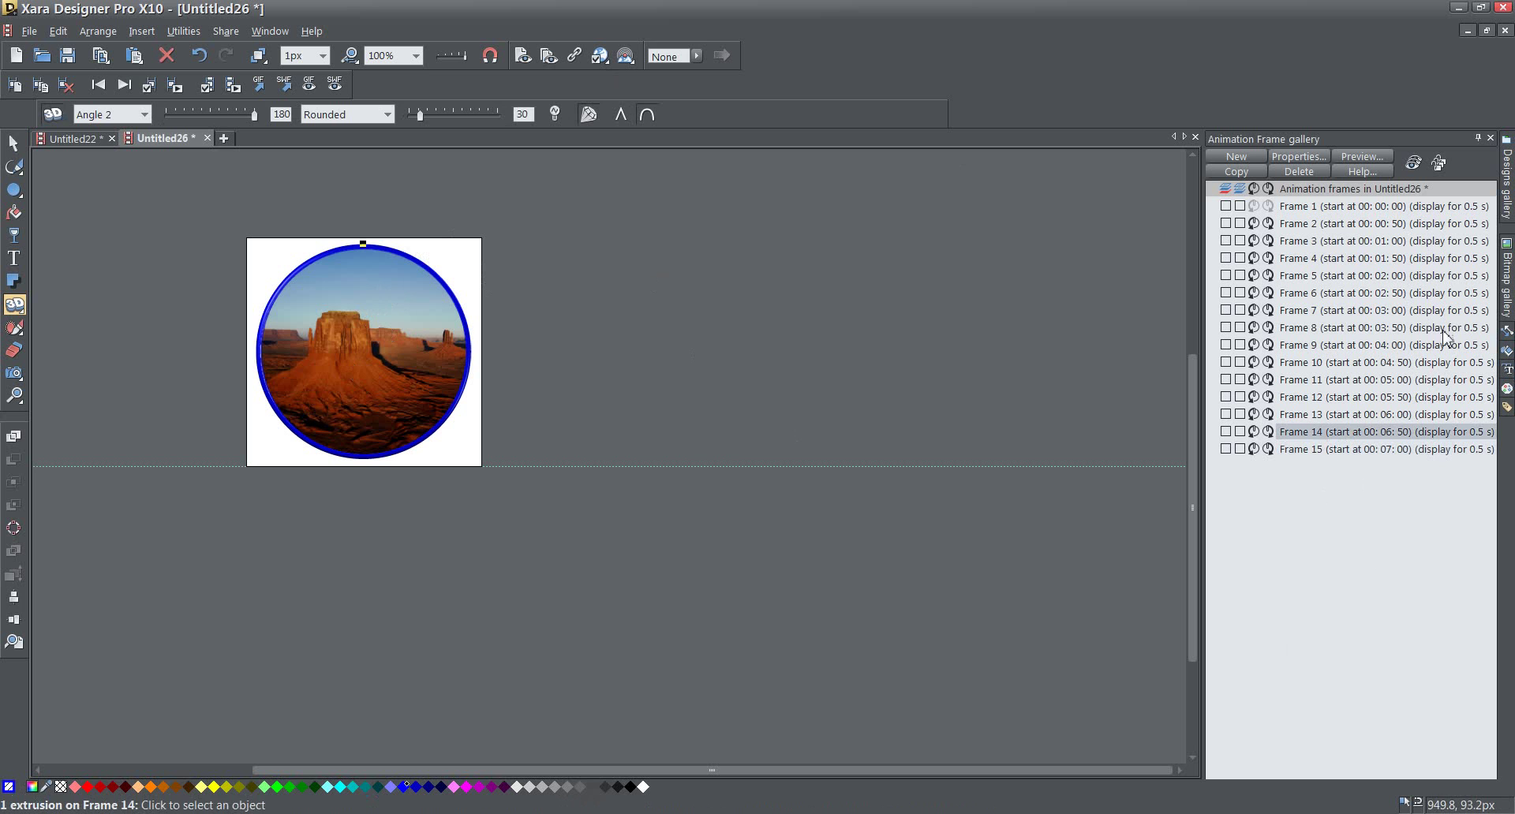
pyautogui.click(1346, 451)
pyautogui.click(394, 341)
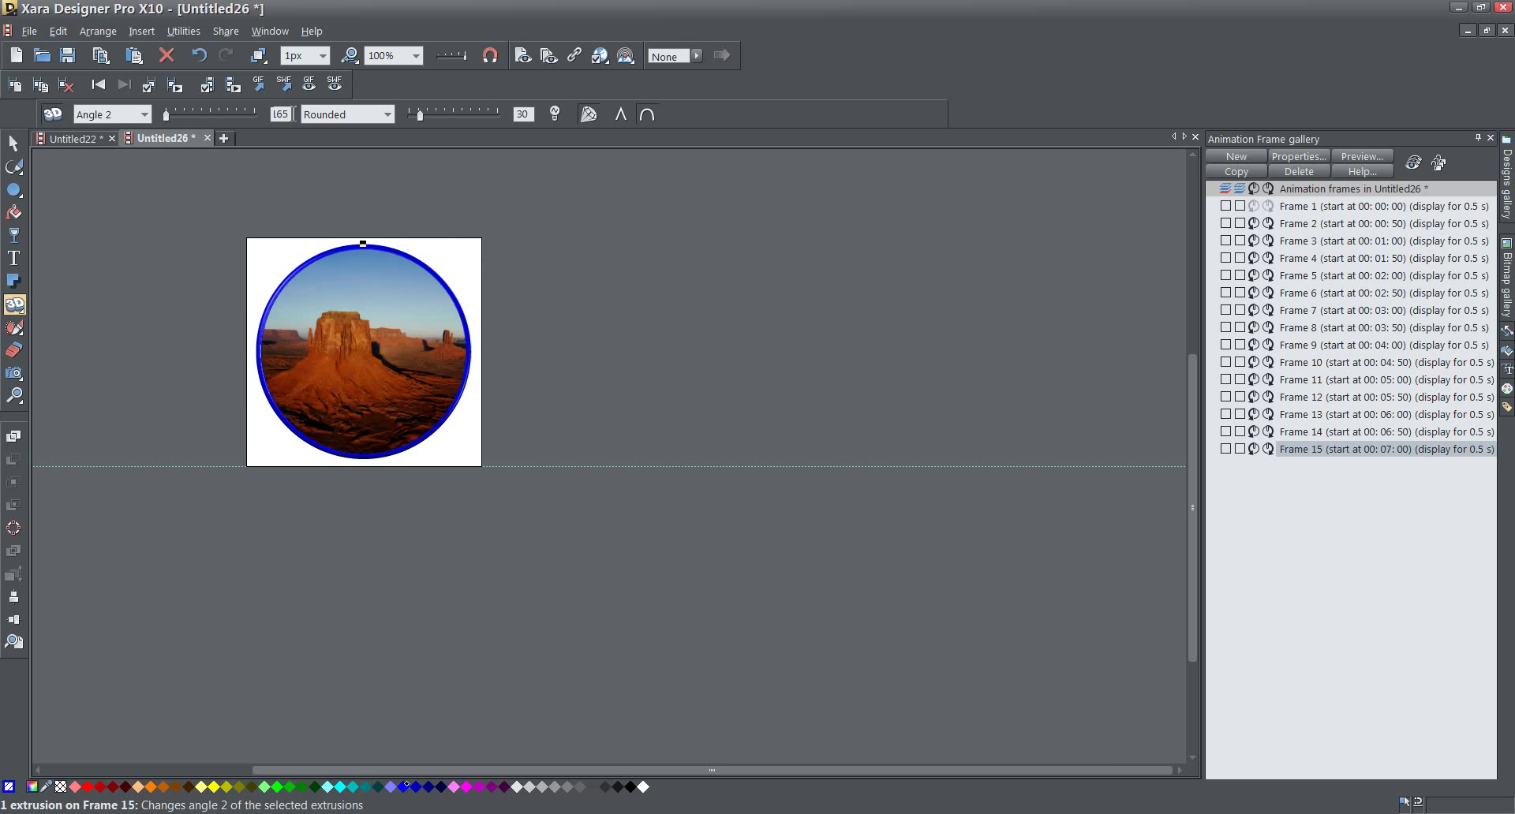
pyautogui.moveTo(363, 244); pyautogui.dragTo(360, 245)
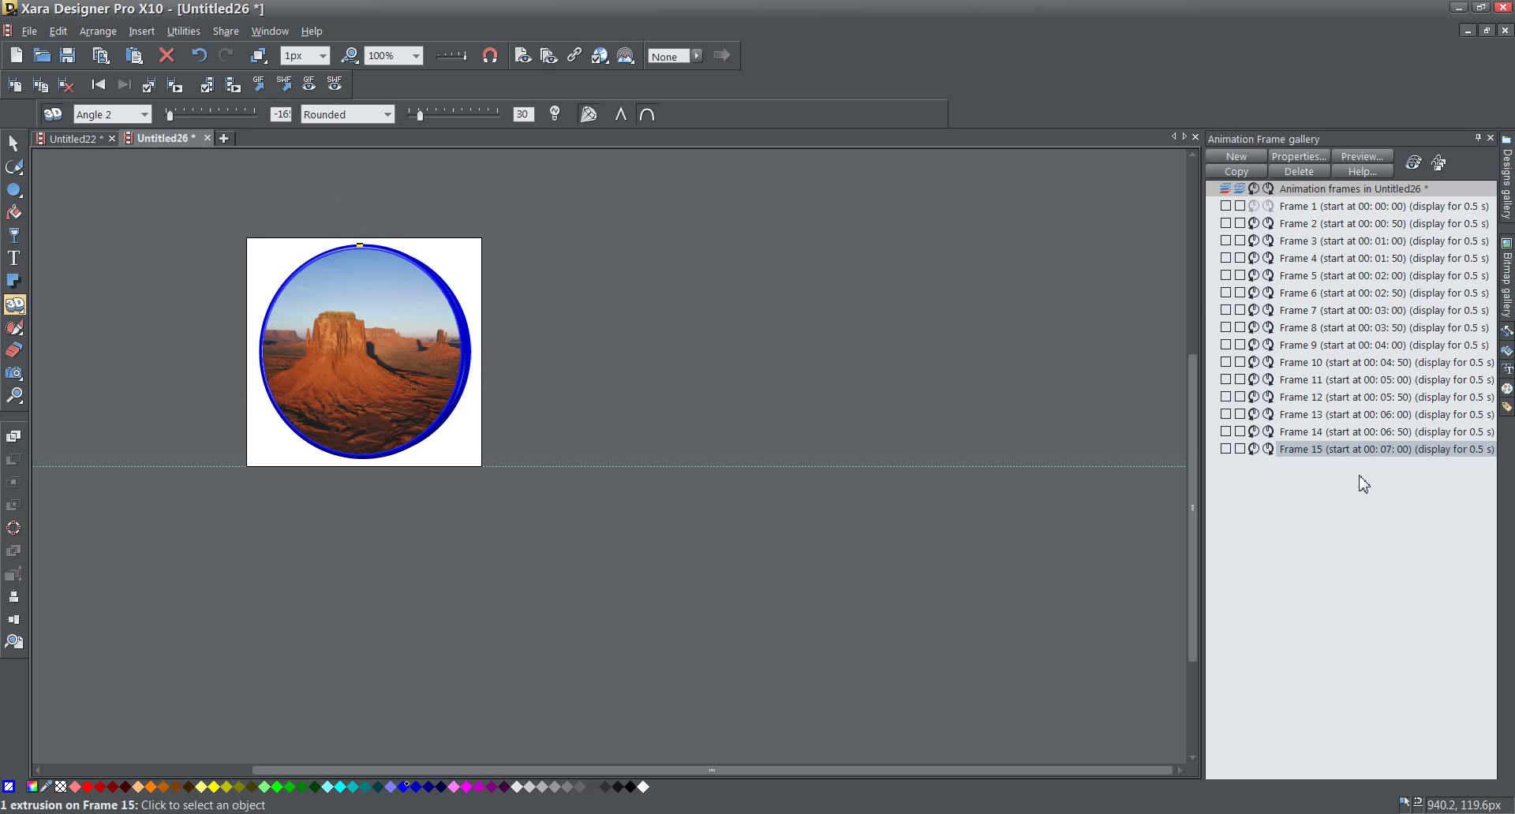
# Add Frames 16–20 with Angle 2 at -150, -135, -120, -105 and -90 degrees
pyautogui.click(1251, 171)
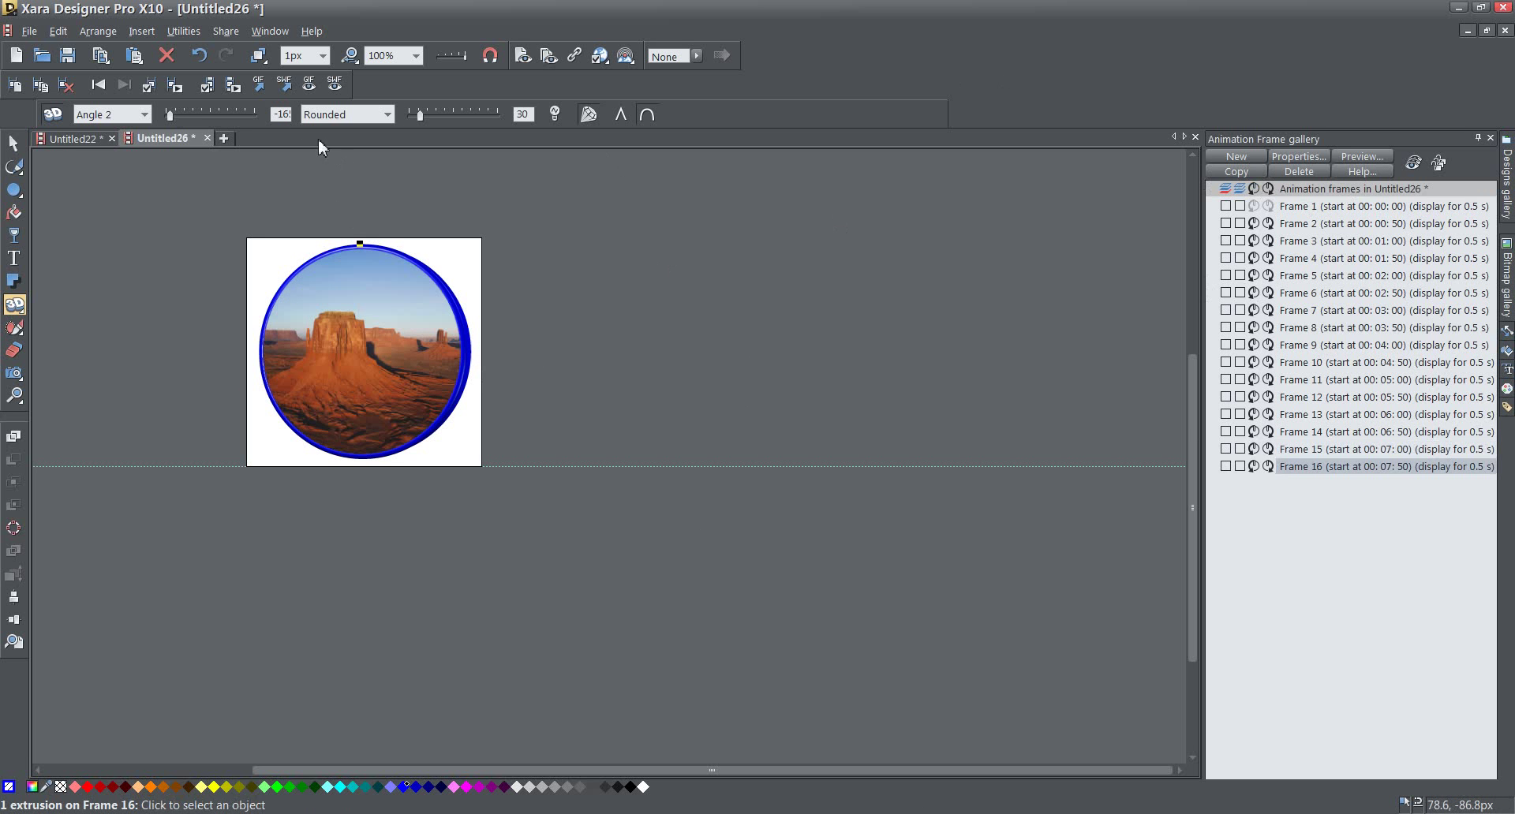
pyautogui.click(281, 114)
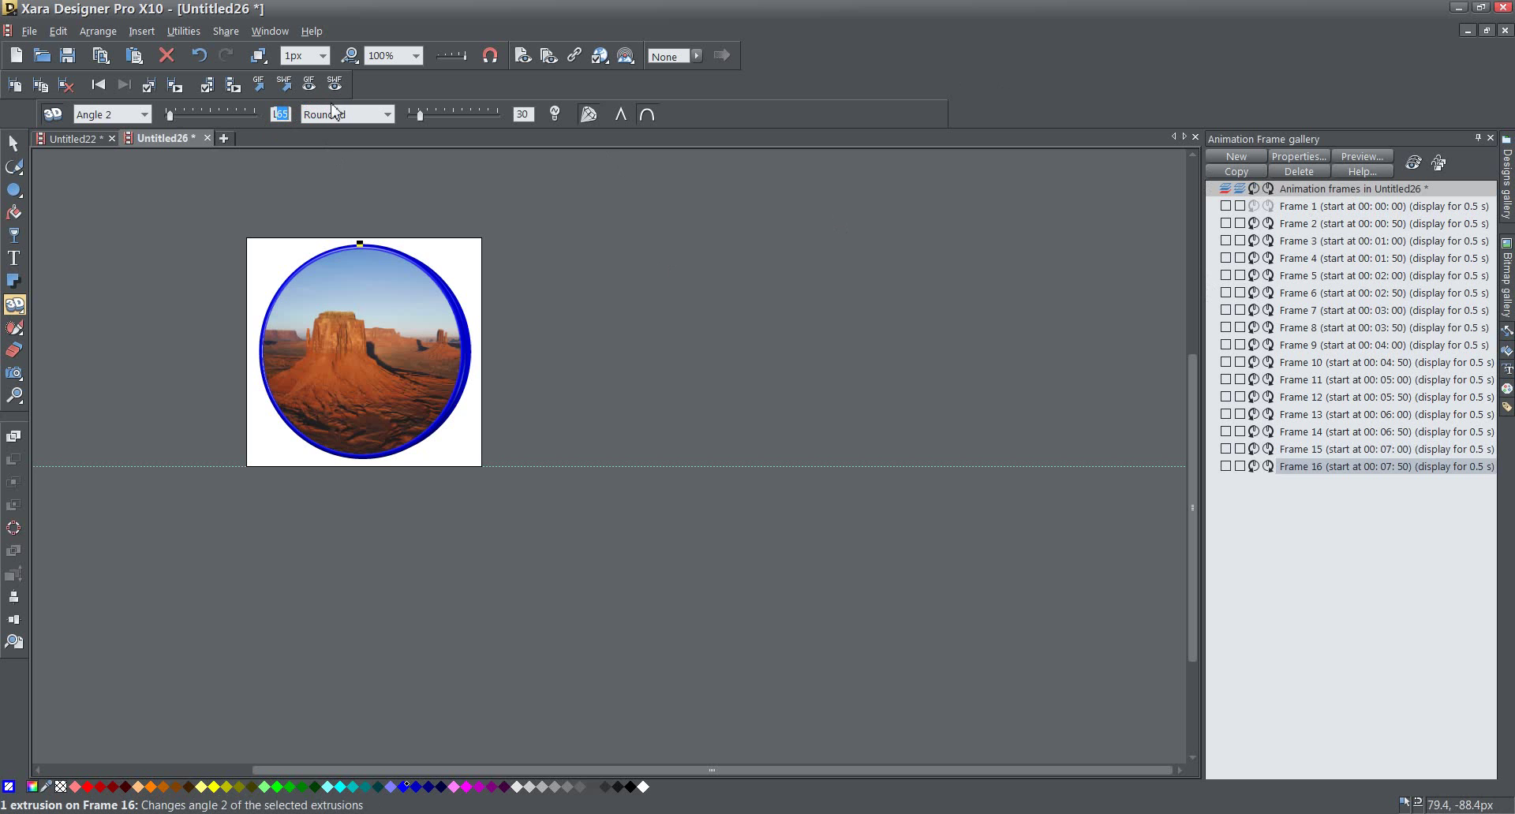
pyautogui.write('-15')
pyautogui.write('0')
pyautogui.press('Return')
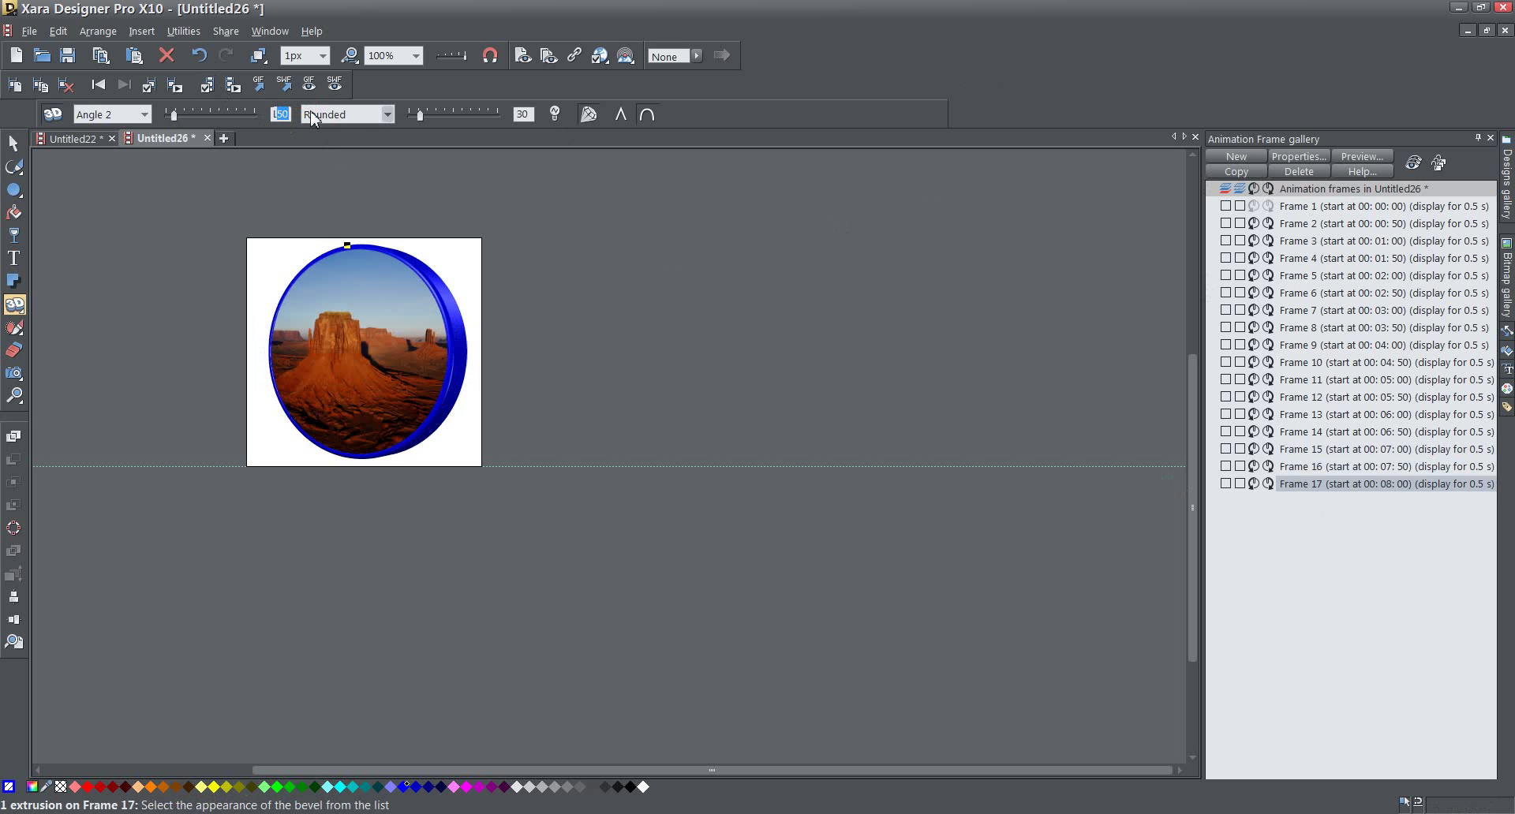
pyautogui.press('Return')
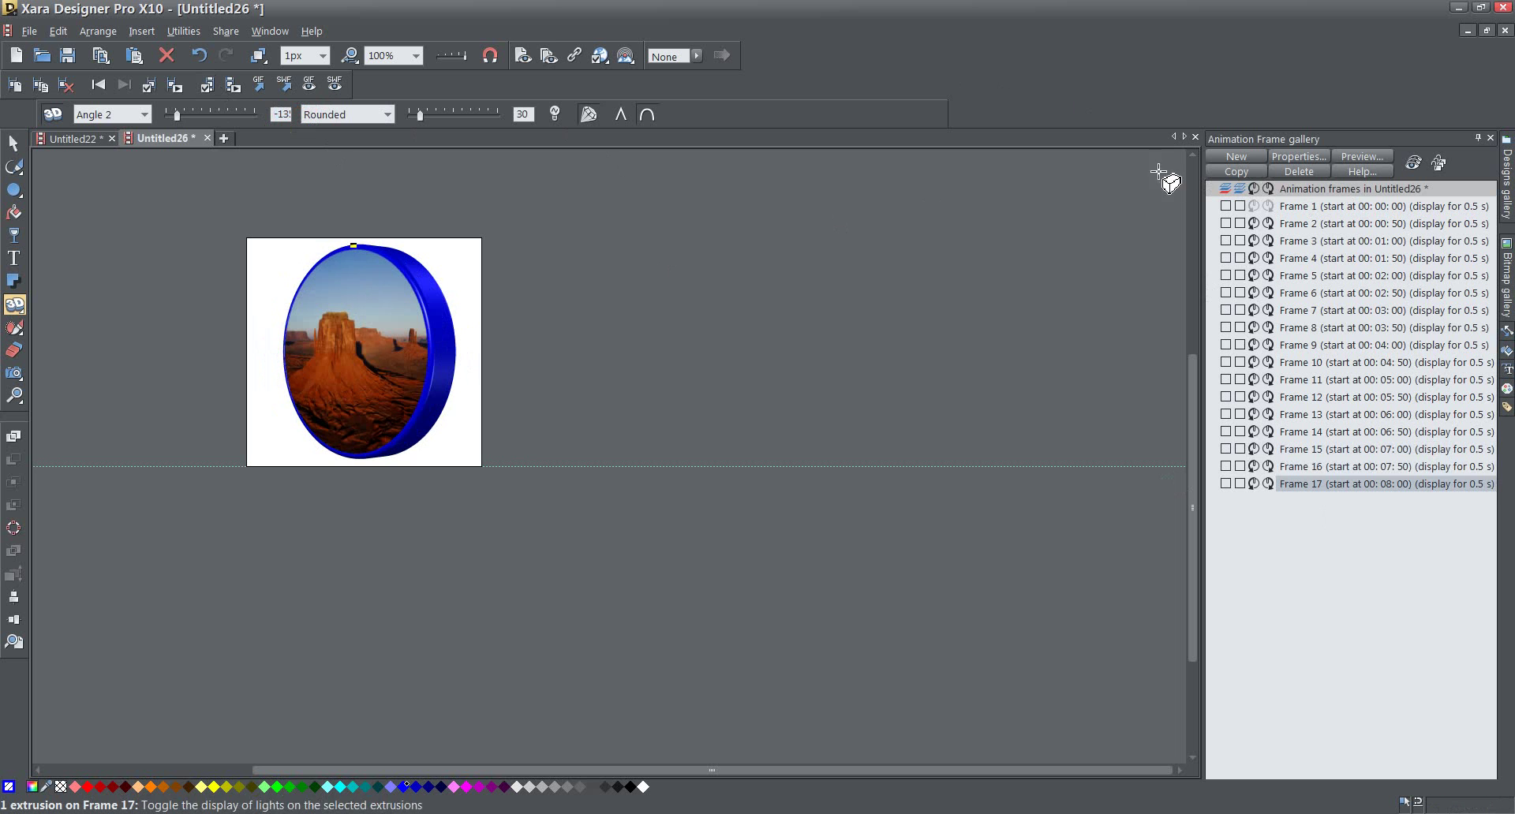
pyautogui.click(1222, 174)
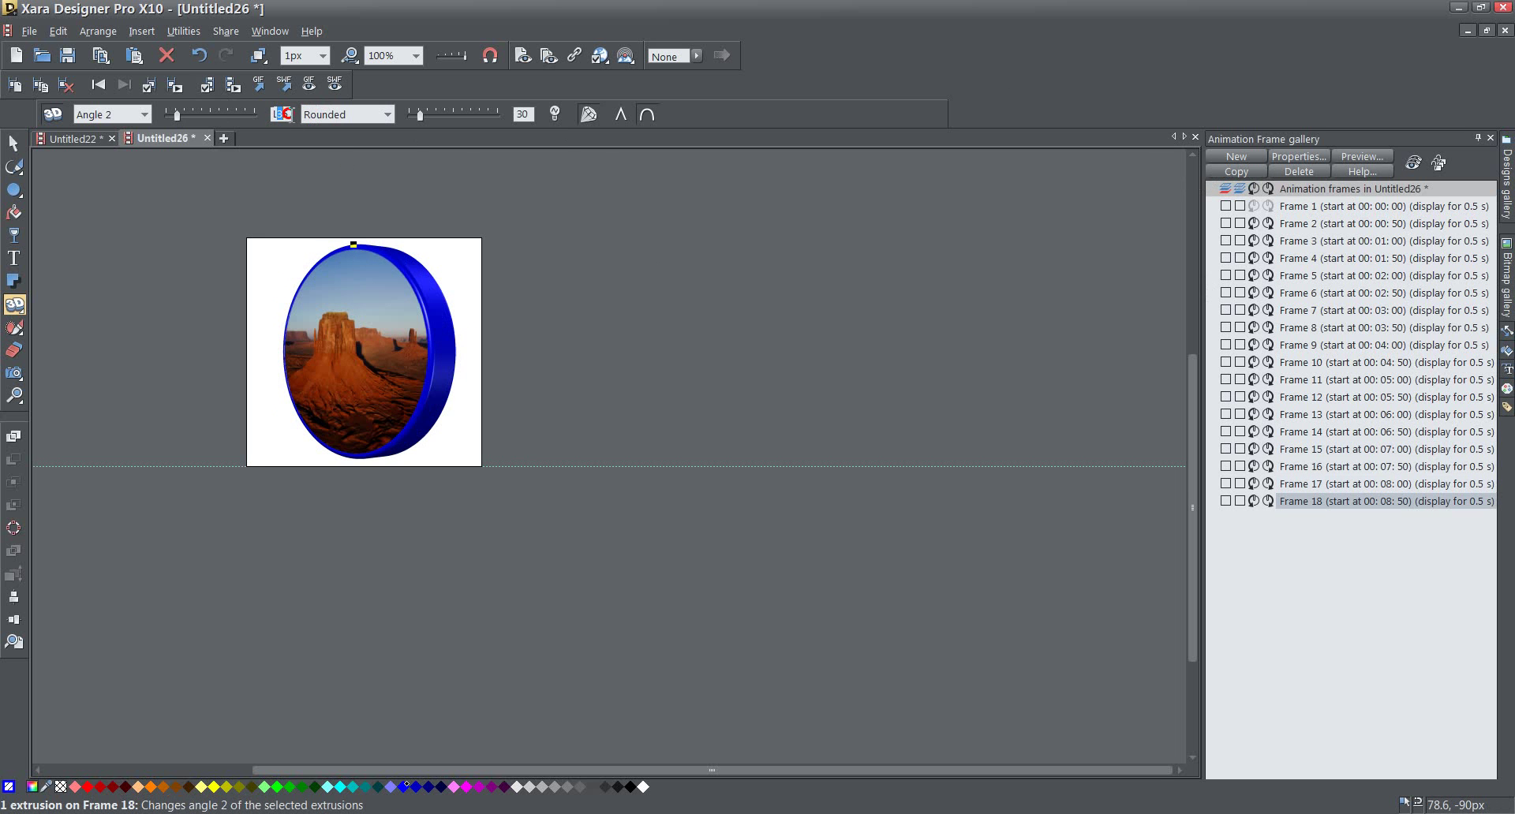
pyautogui.write('-120')
pyautogui.press('Return')
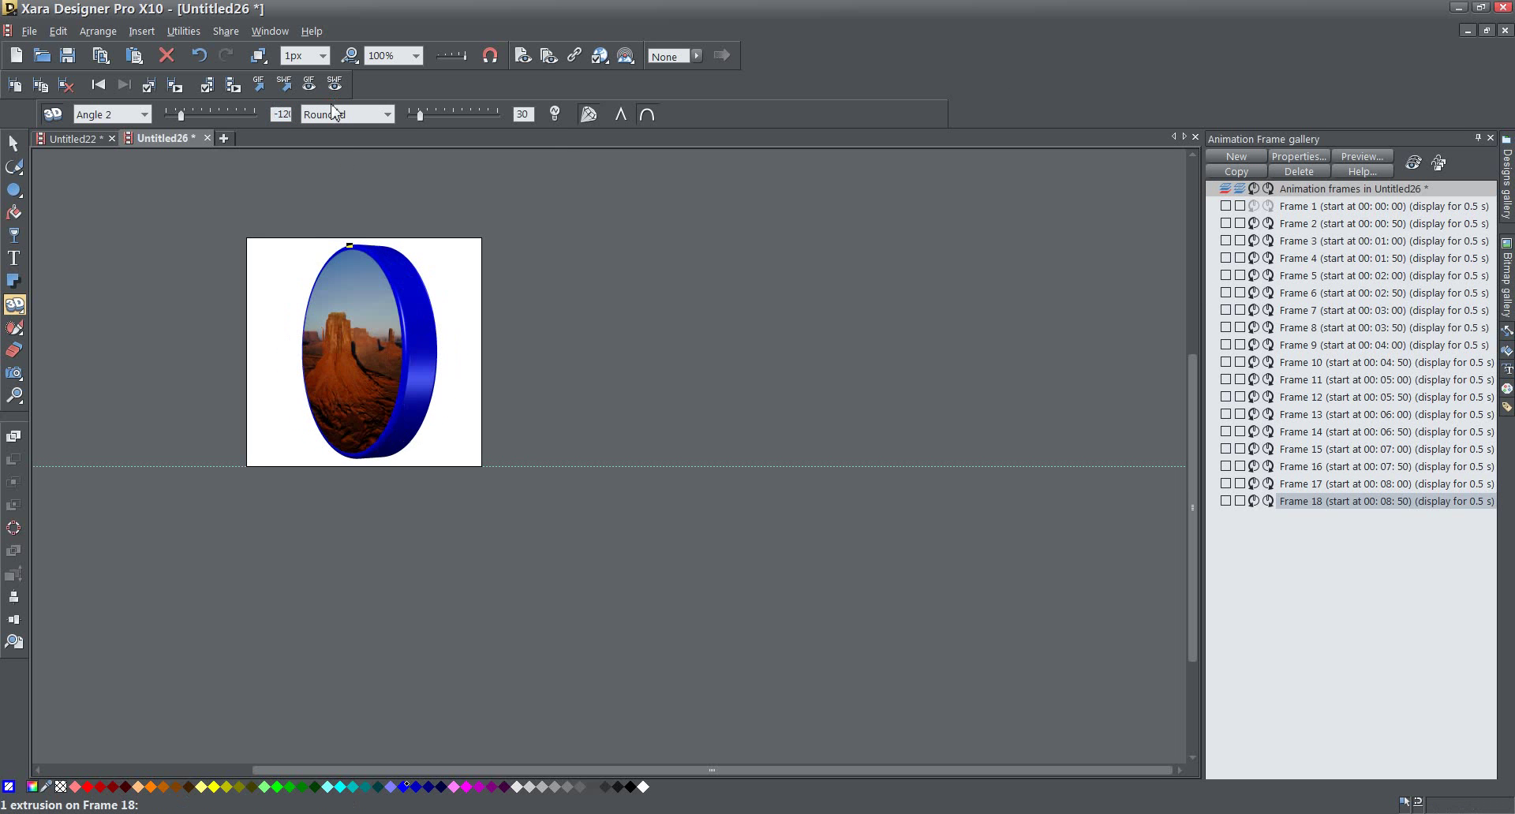
pyautogui.click(1236, 171)
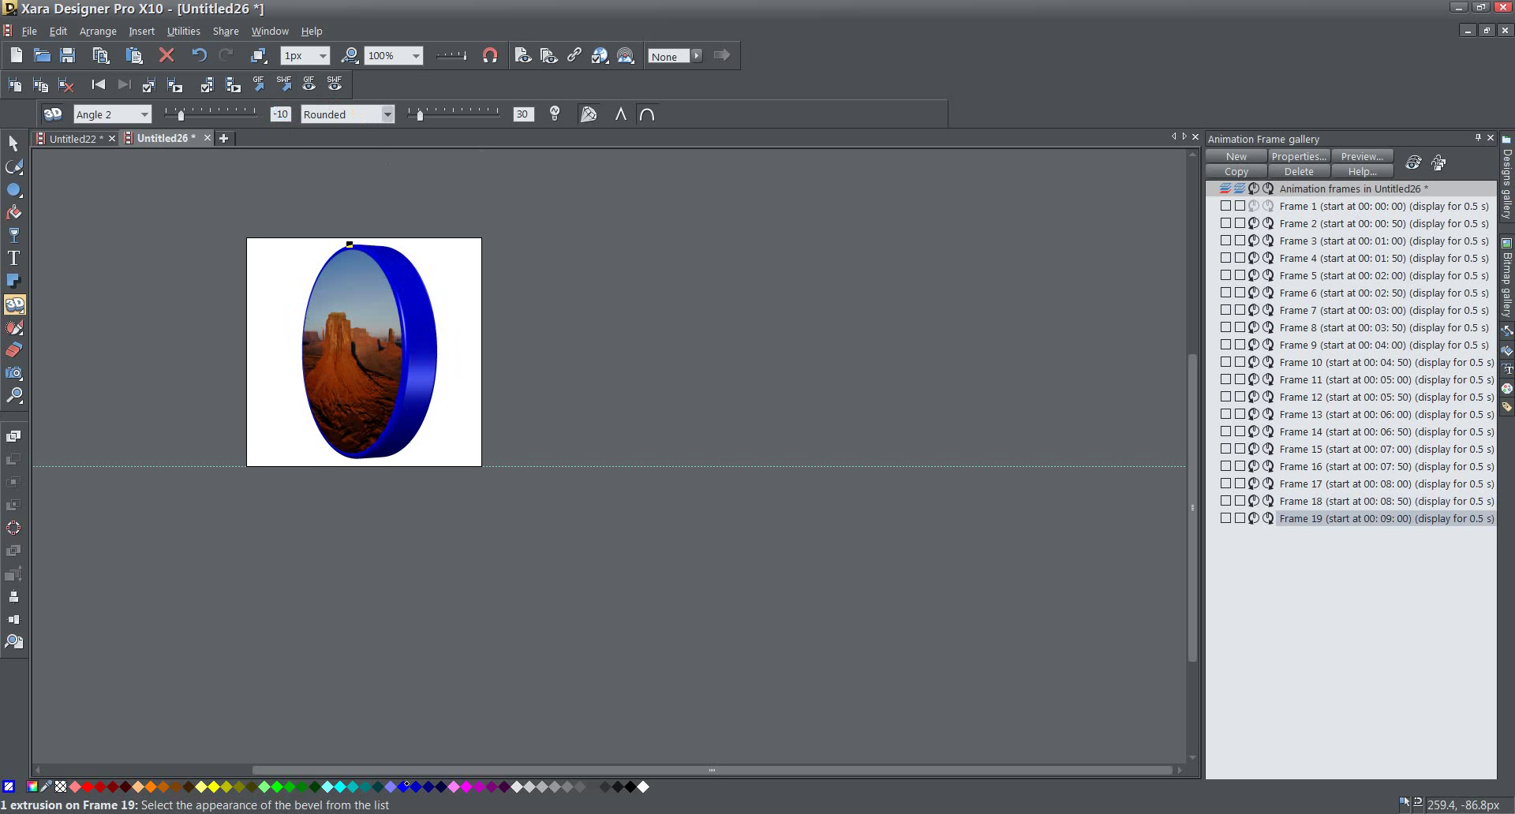
pyautogui.press('Return')
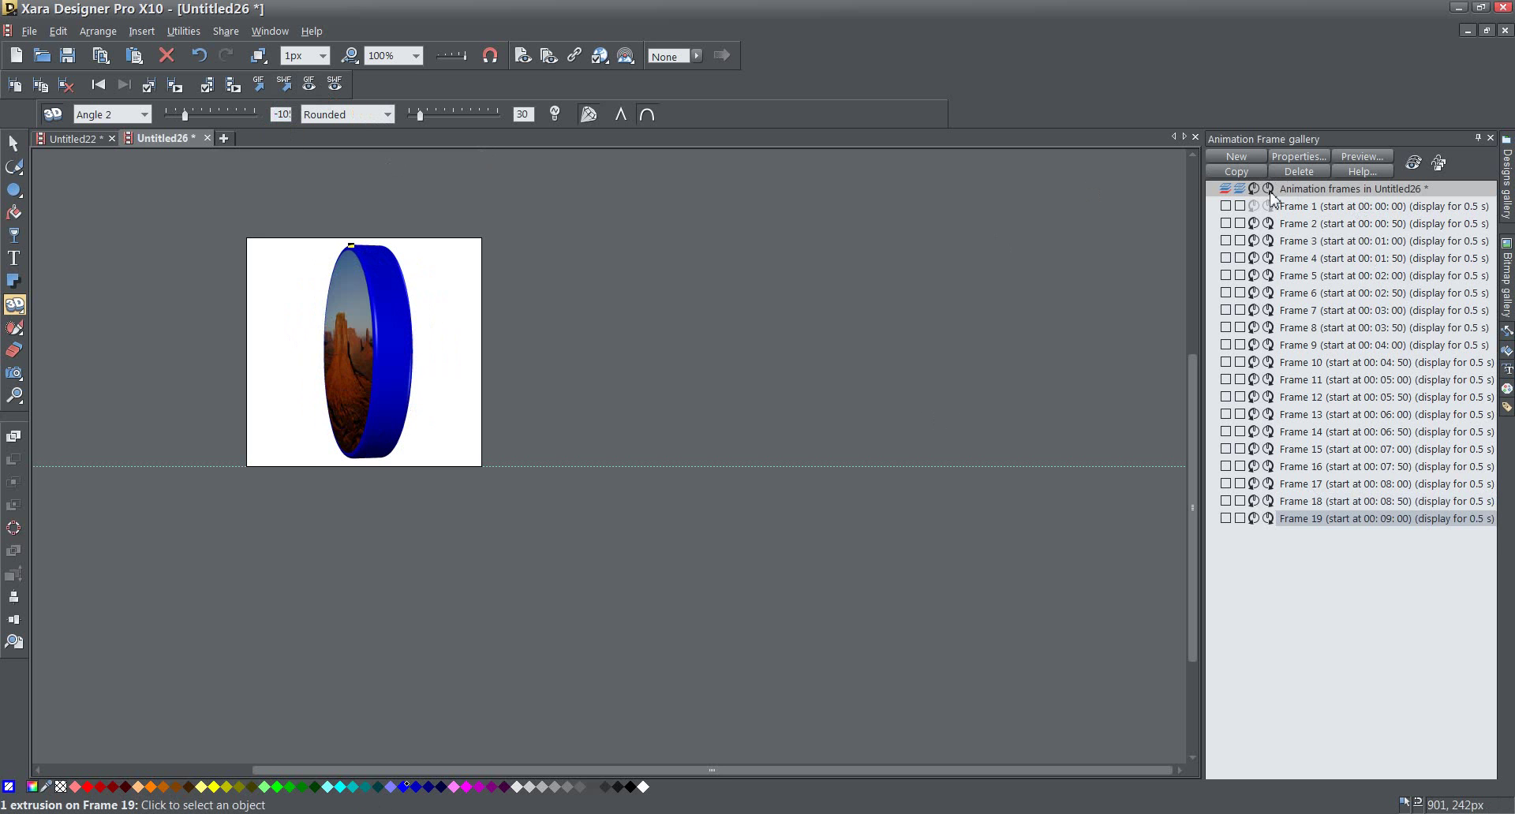
pyautogui.click(1251, 169)
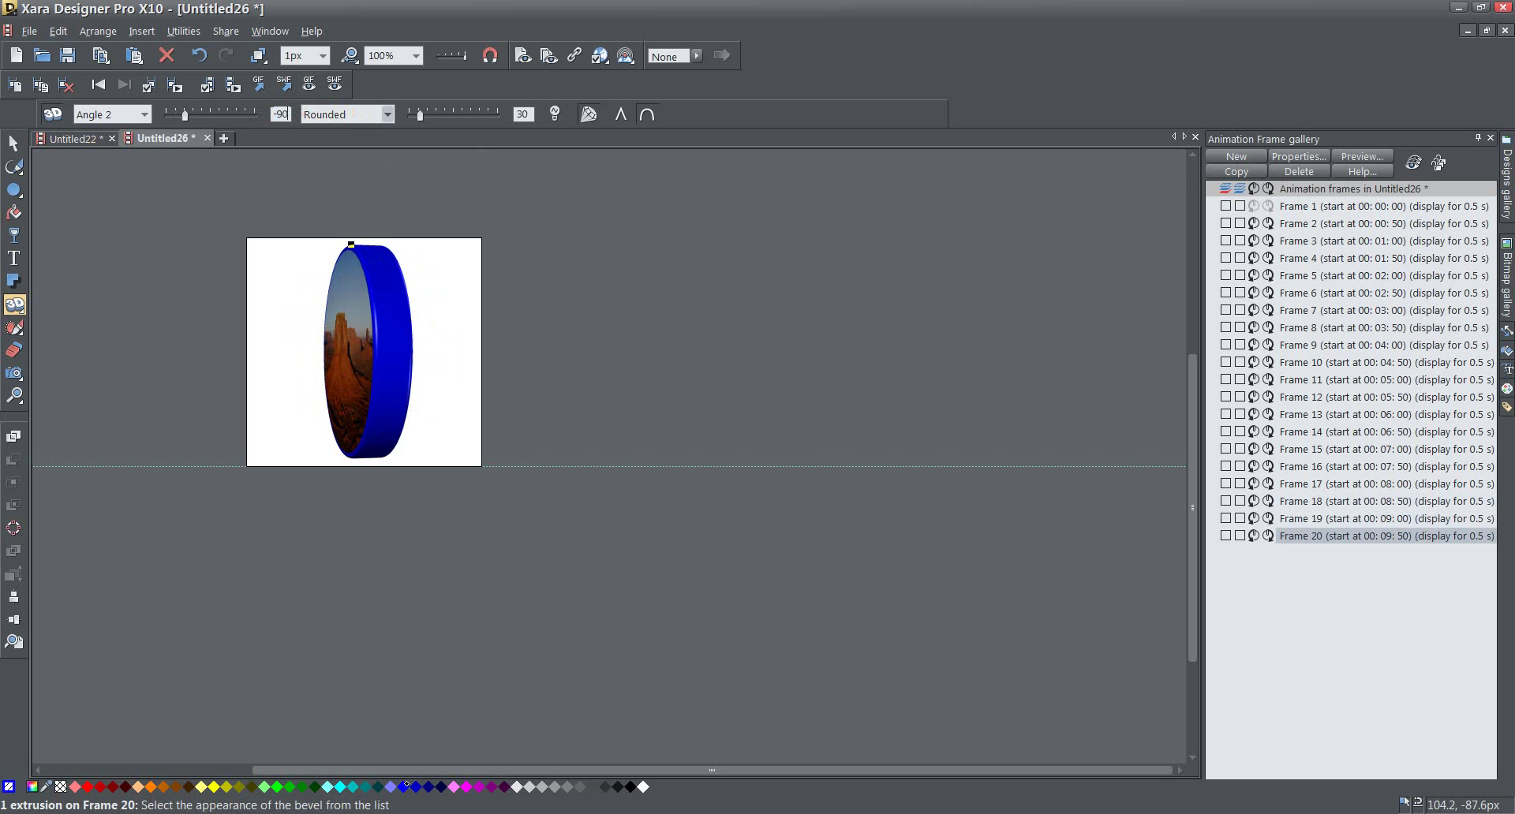
pyautogui.press('Return')
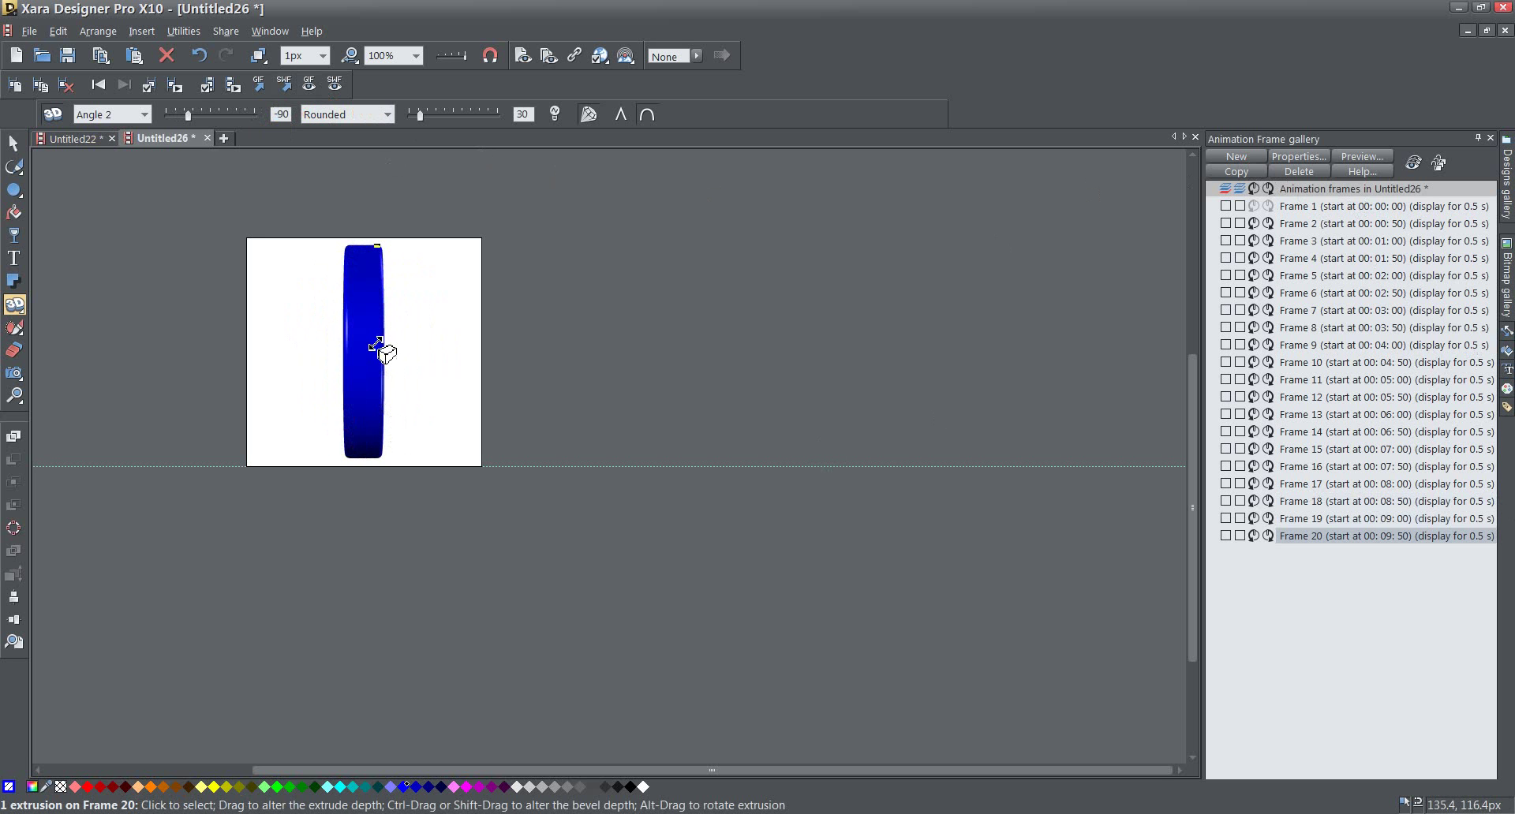
# Check the Koala.jpg bitmap details in the Bitmap gallery, then return to the frame list
pyautogui.click(1509, 282)
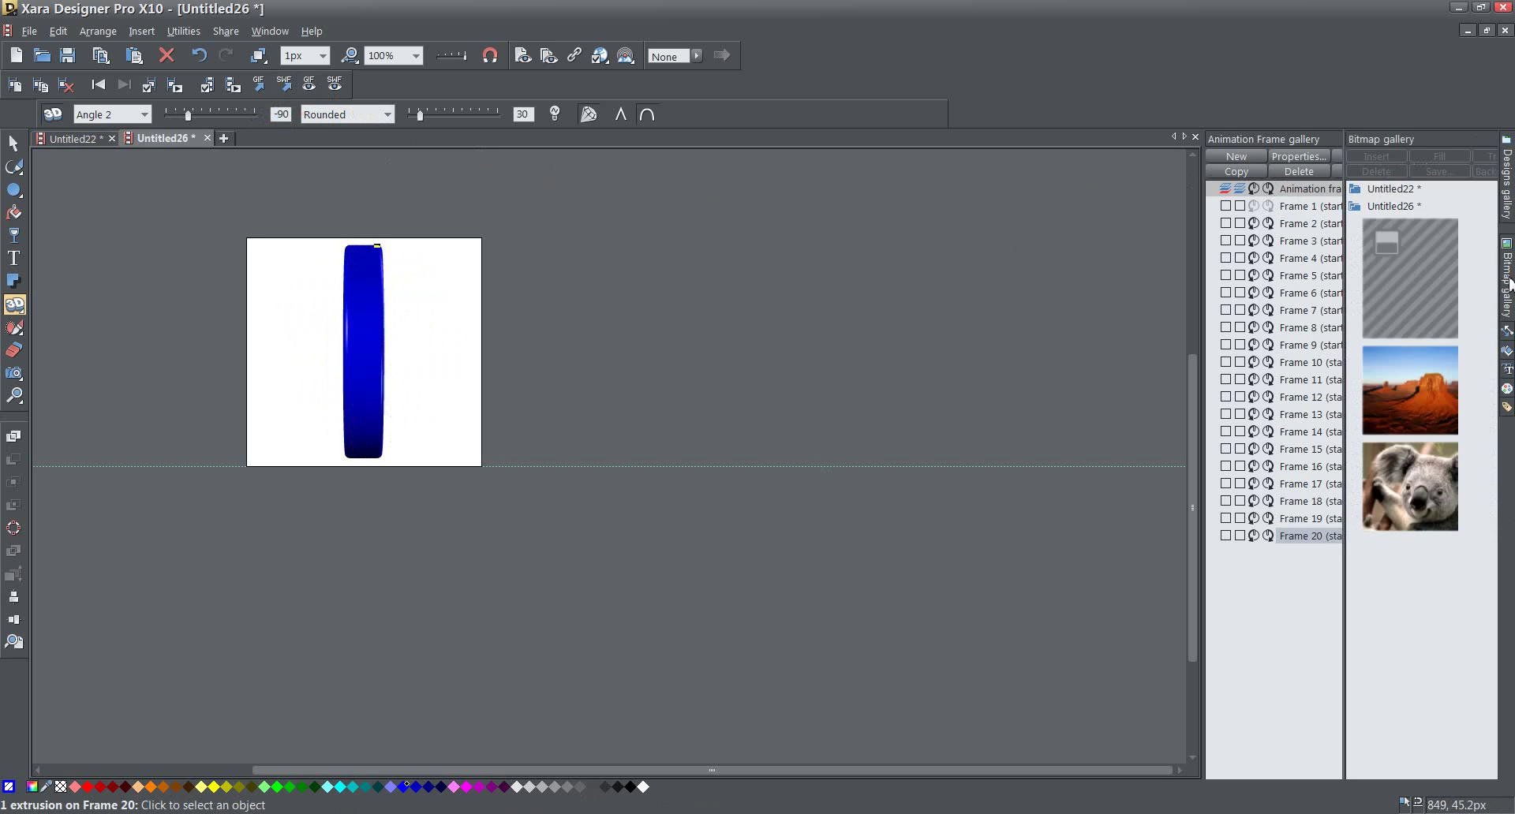
pyautogui.click(1261, 489)
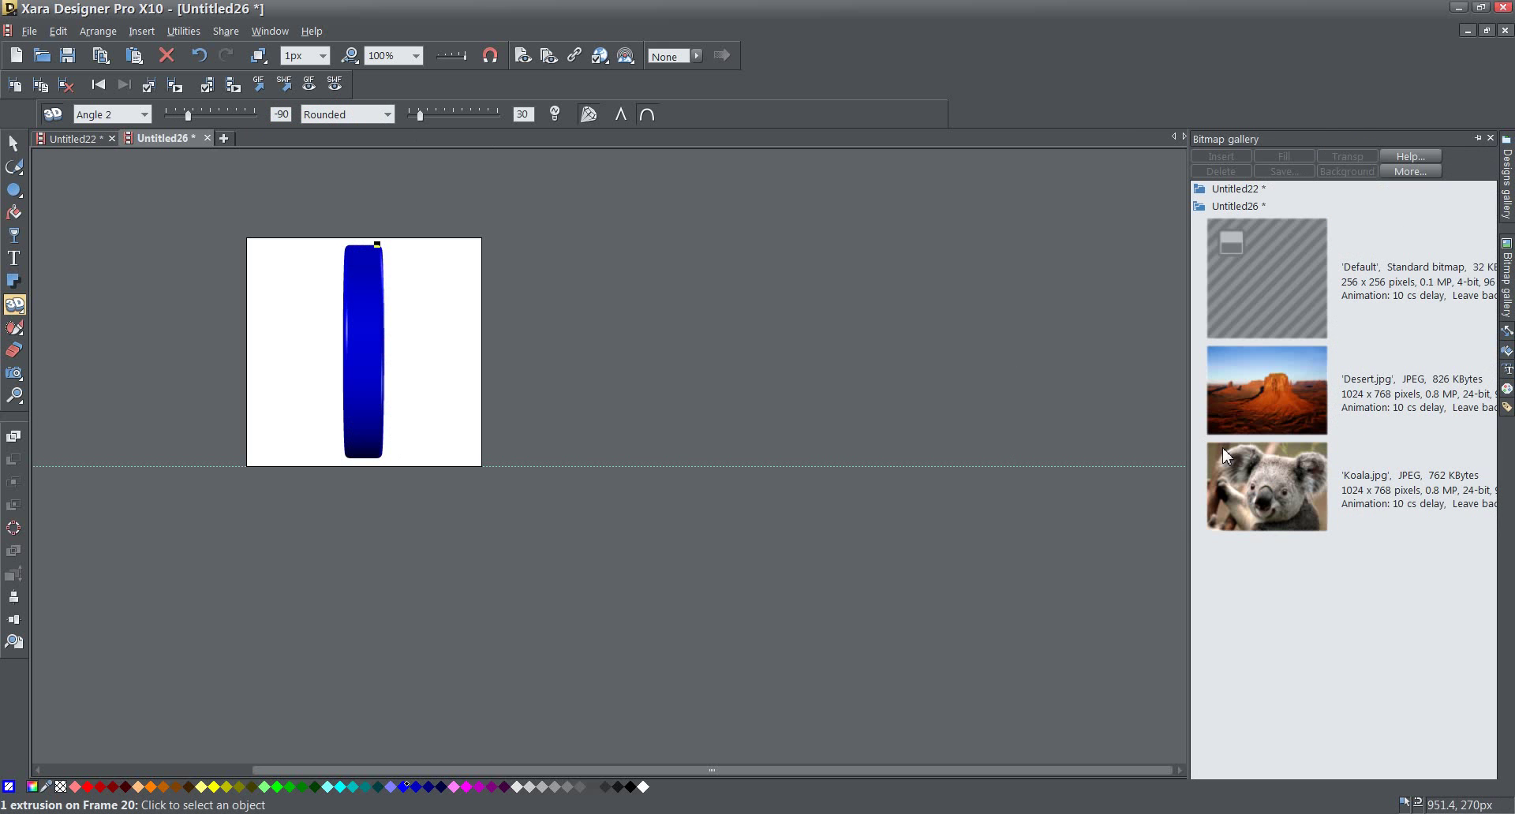
pyautogui.press('F10')
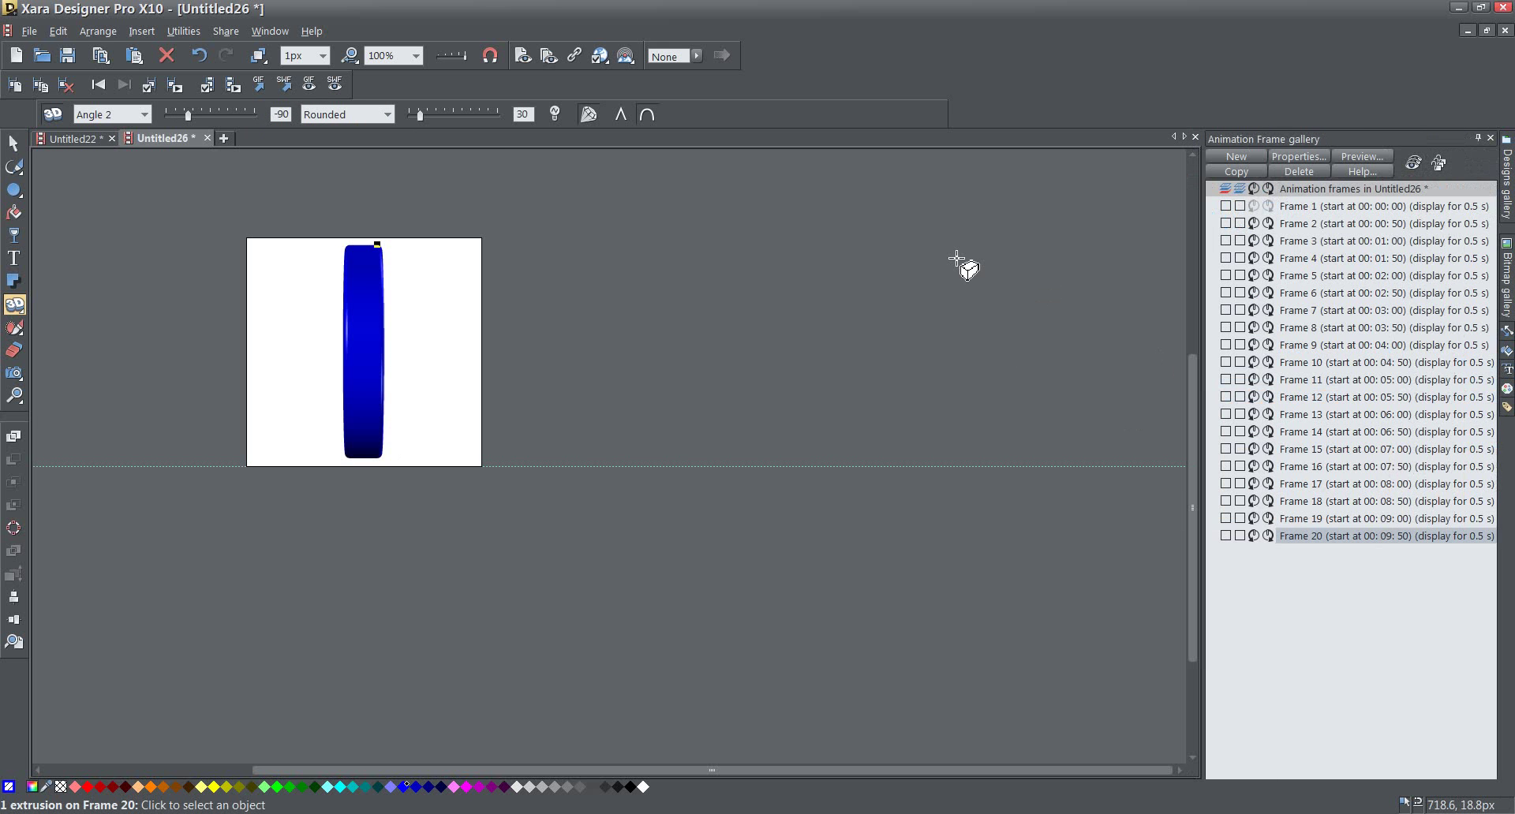
# Add Frames 21 and 22 with the koala disc at -75 and -60 degrees
pyautogui.click(1246, 175)
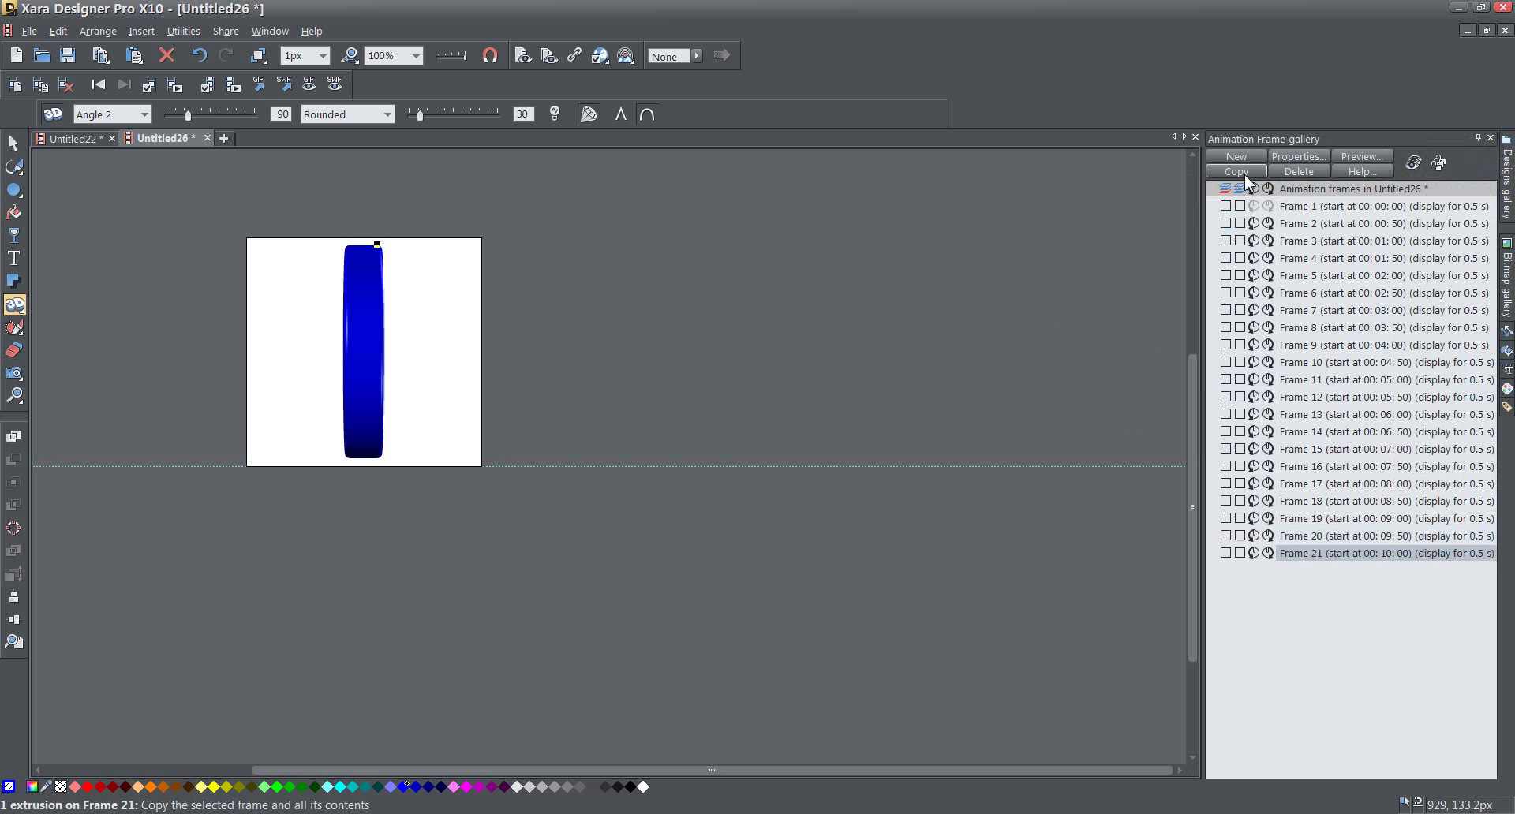
pyautogui.click(282, 114)
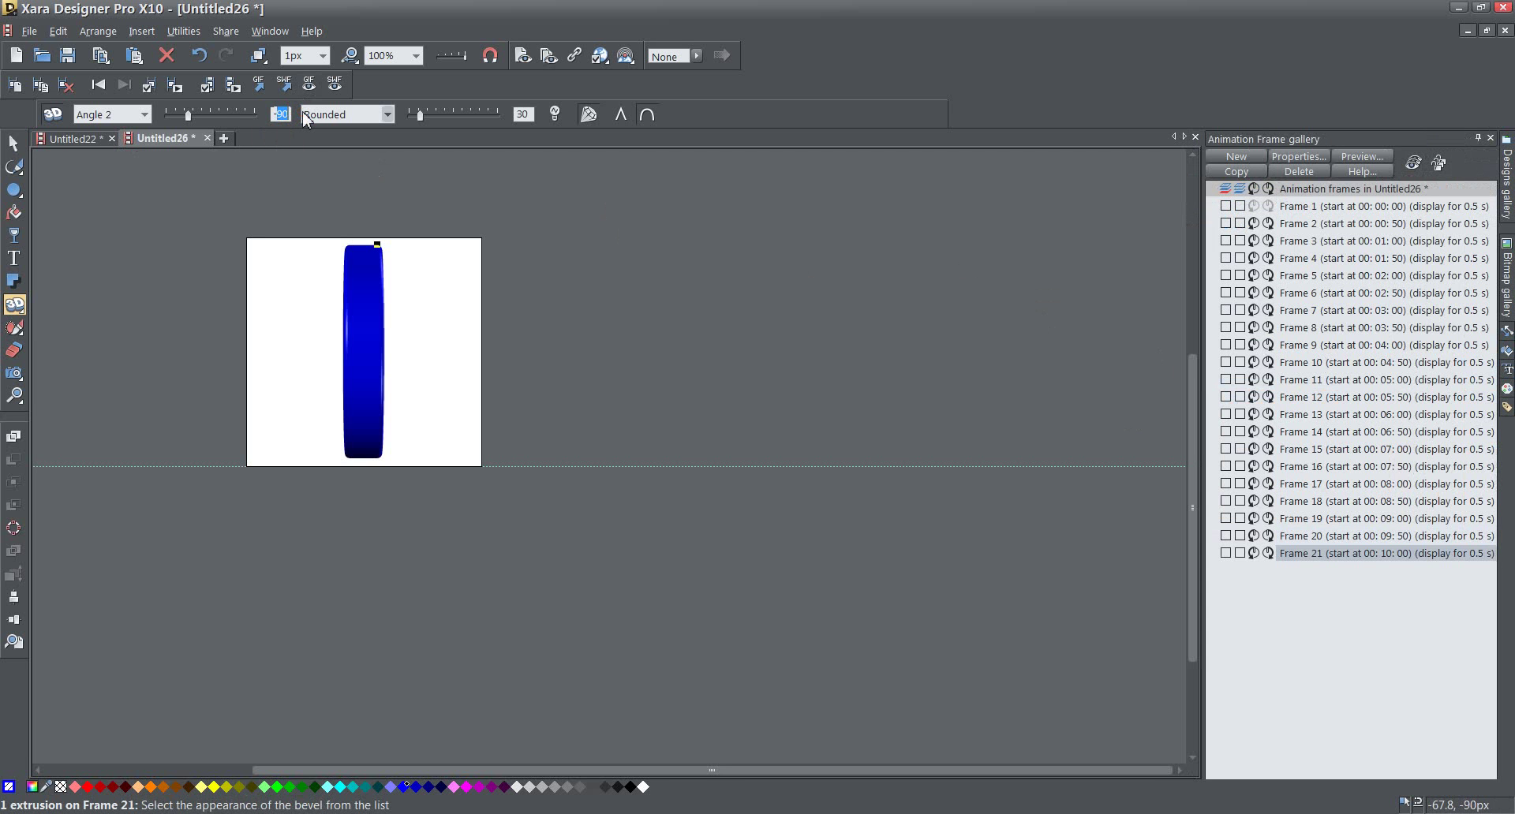
pyautogui.write('-75')
pyautogui.press('Return')
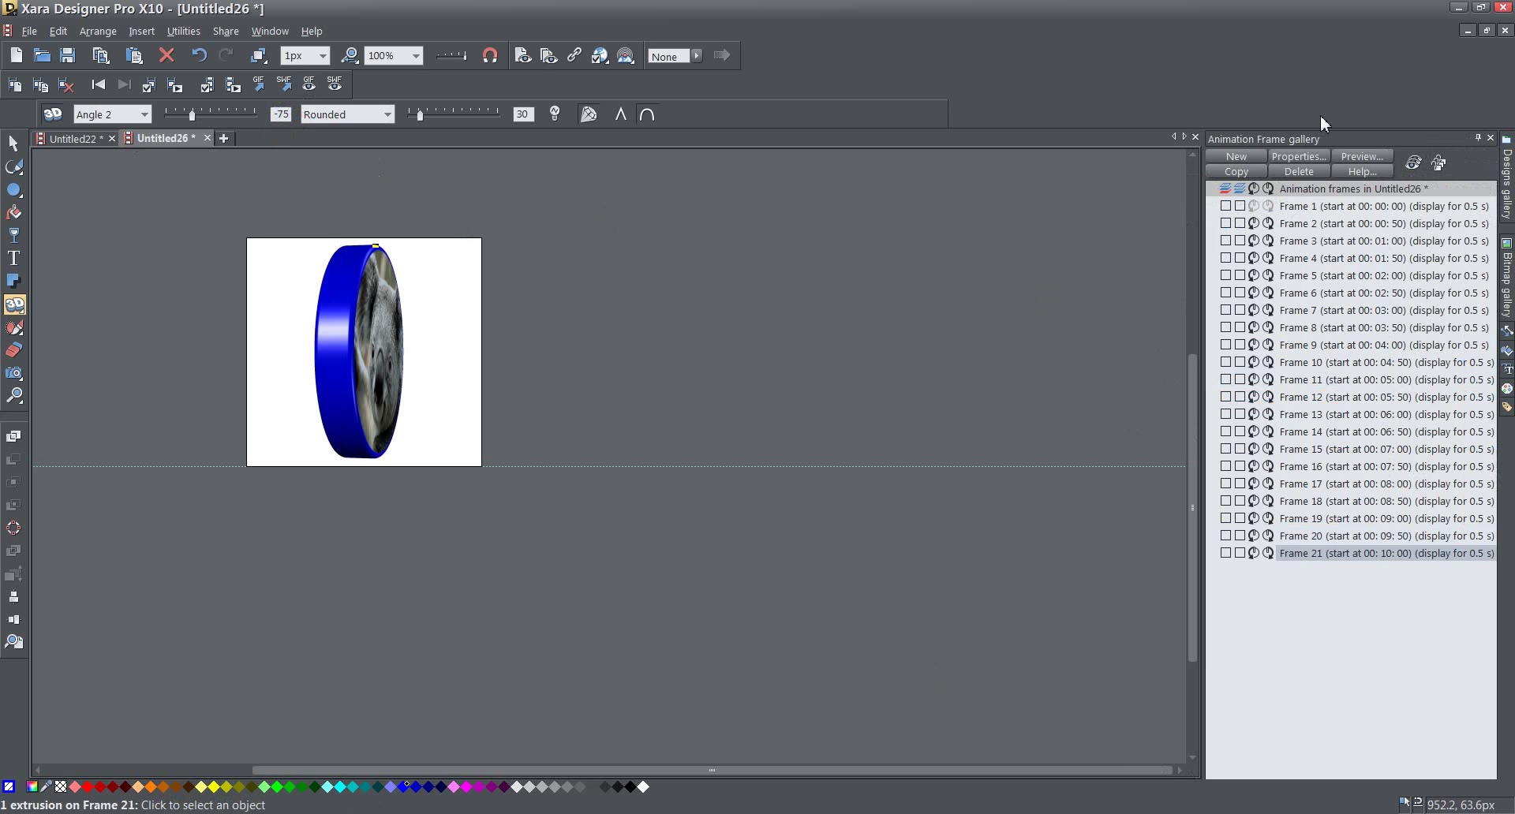
pyautogui.click(1237, 170)
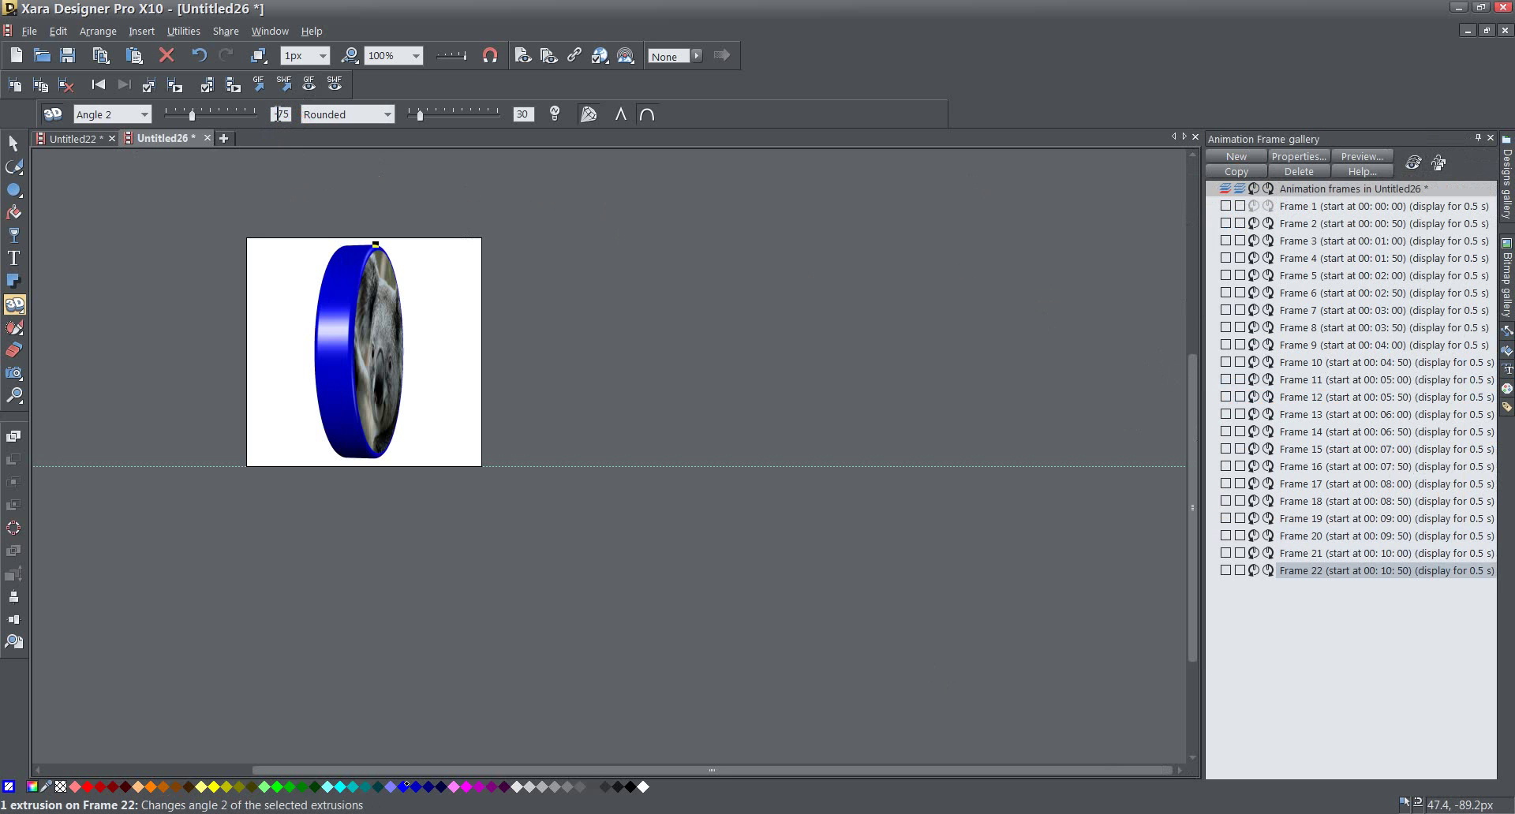
pyautogui.click(278, 113)
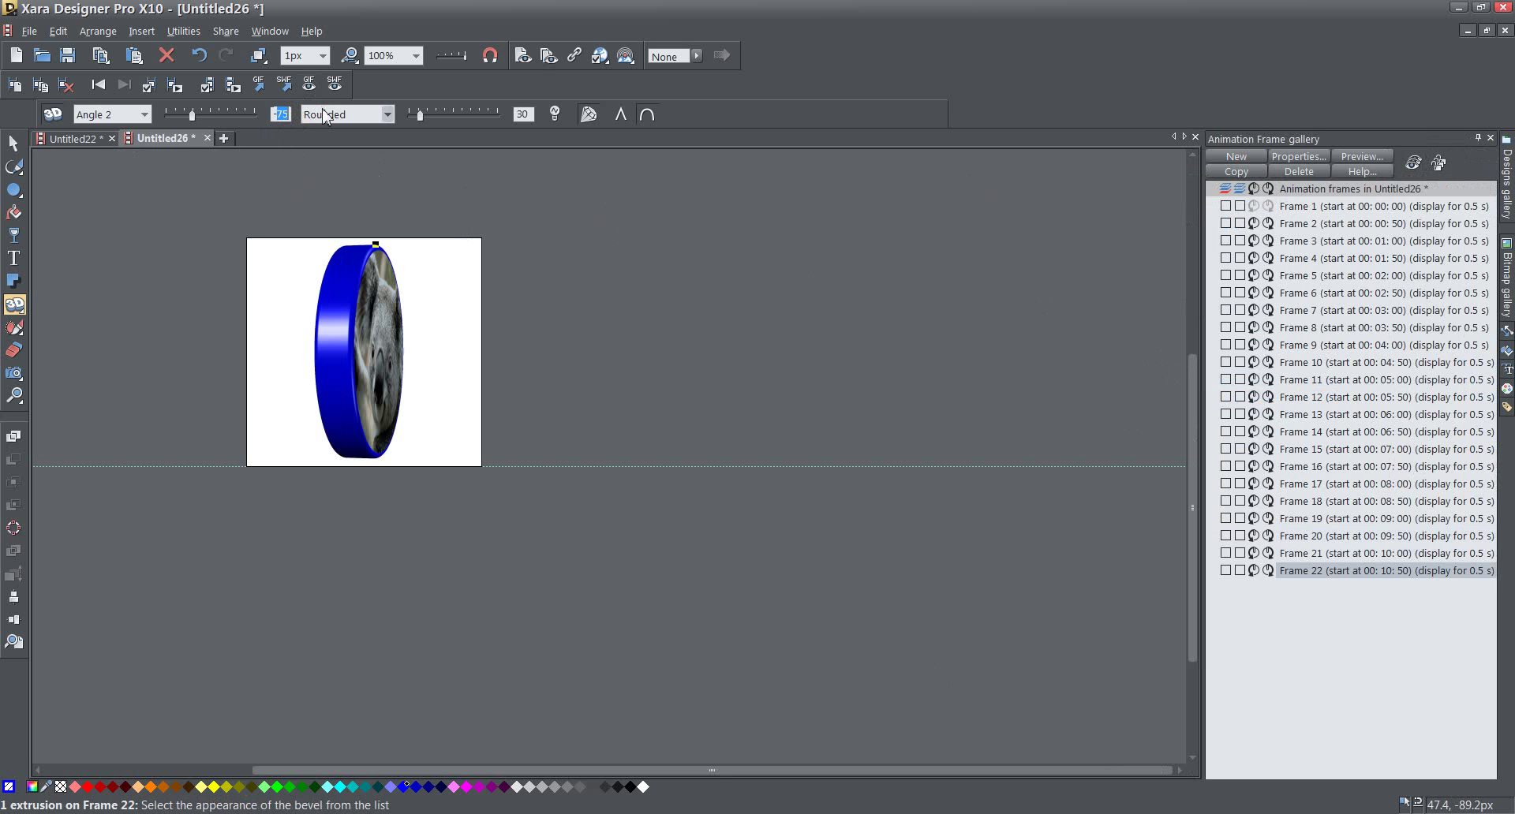
pyautogui.write('-60')
pyautogui.press('Return')
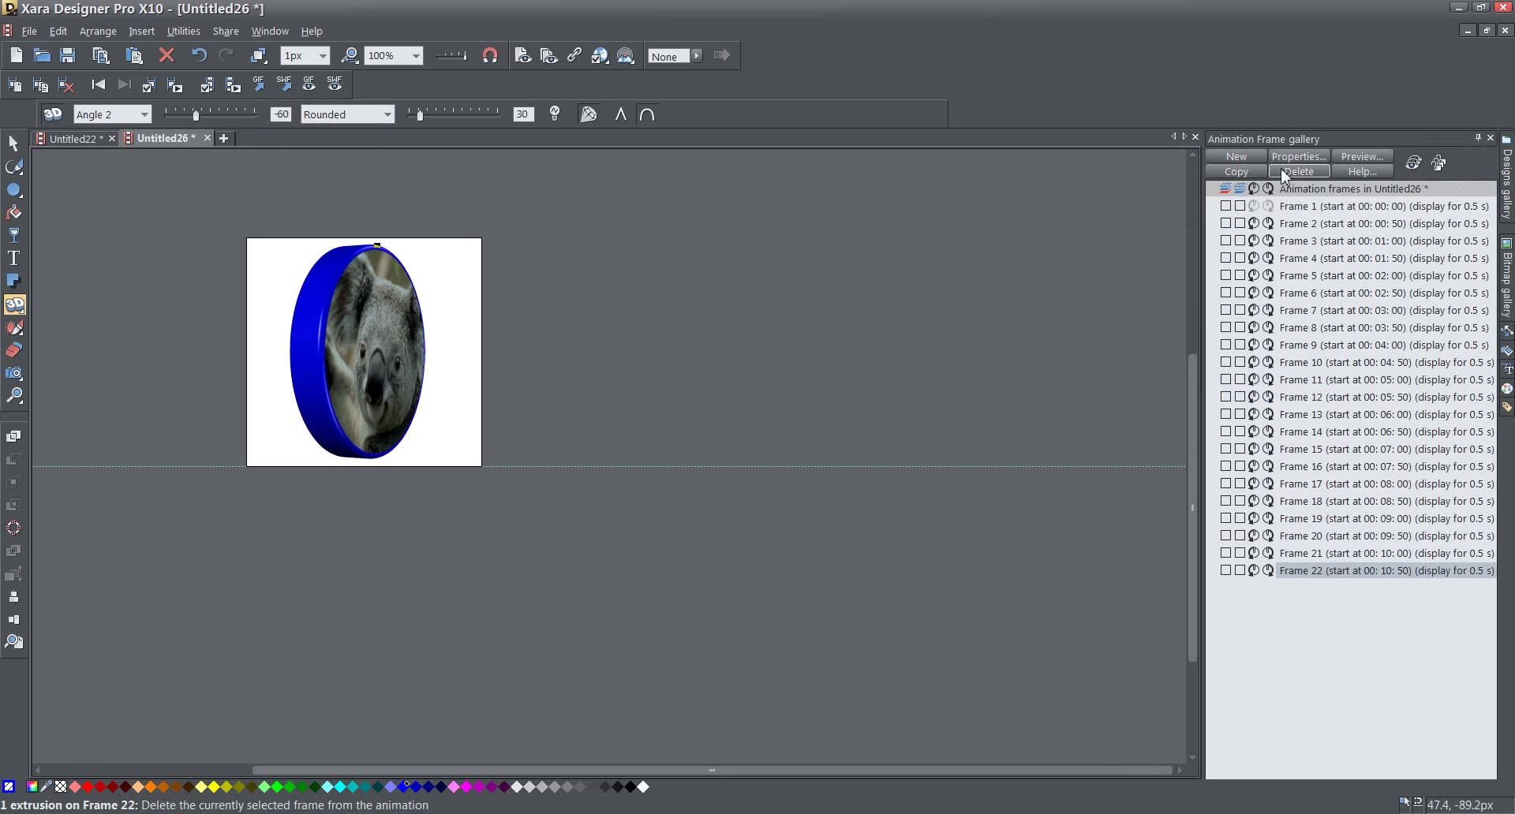
# Add Frames 23–25, turning the disc through -30 to -15 degrees, then return to Frame 1
pyautogui.click(1236, 172)
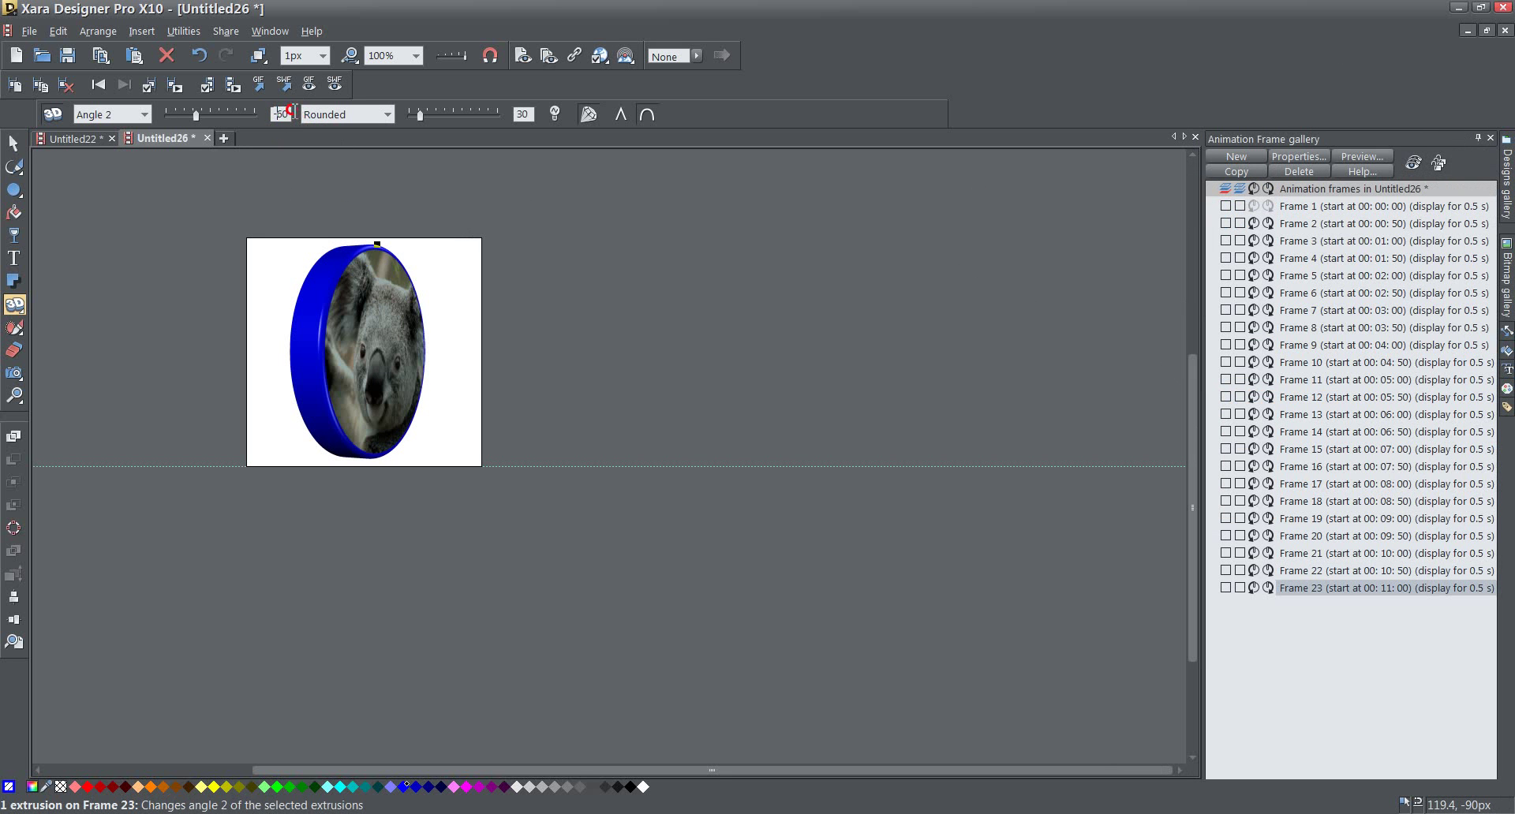
pyautogui.click(288, 112)
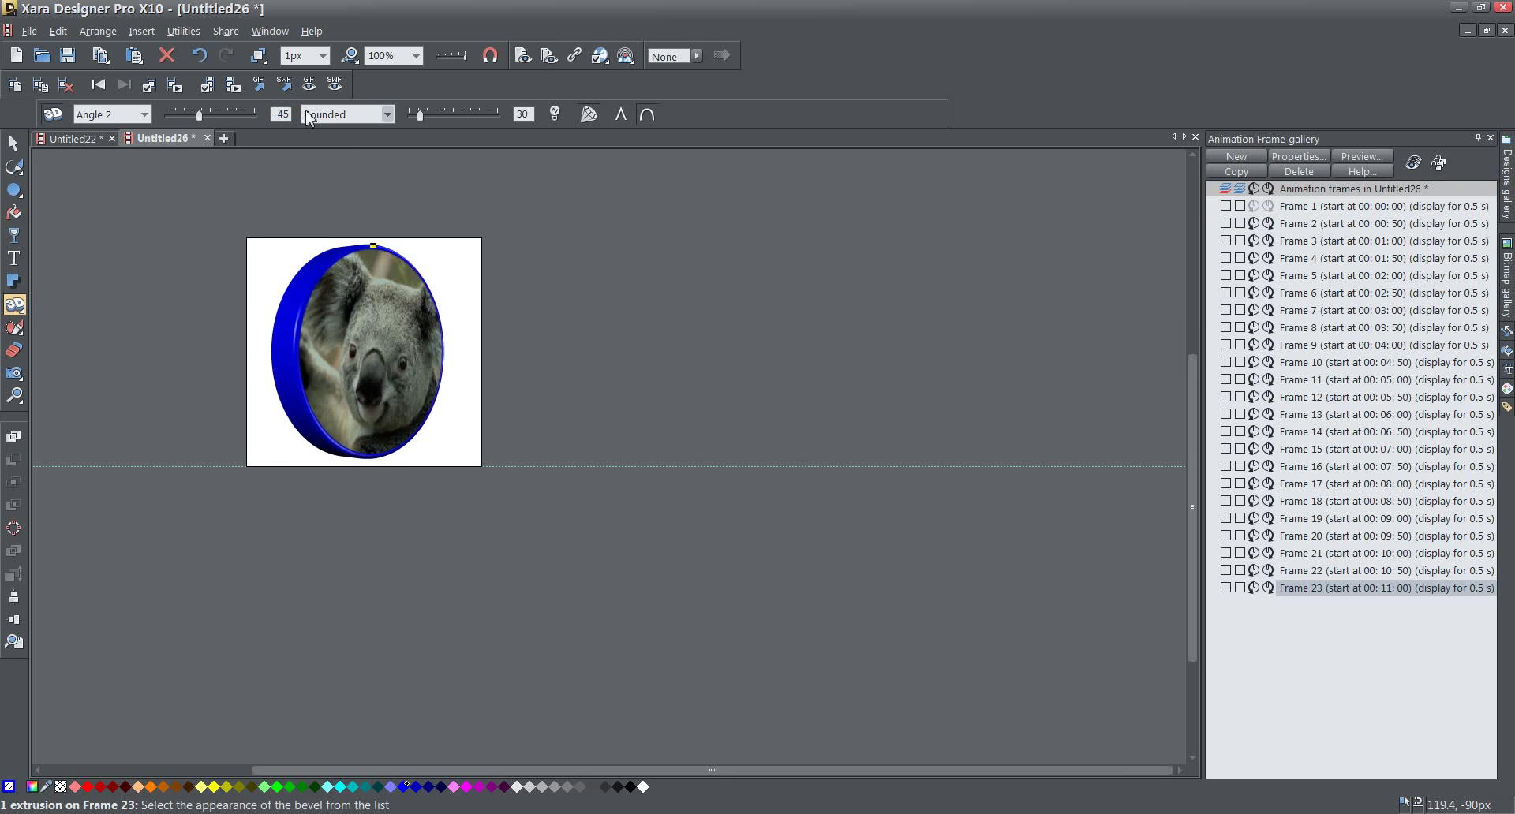
pyautogui.click(1236, 171)
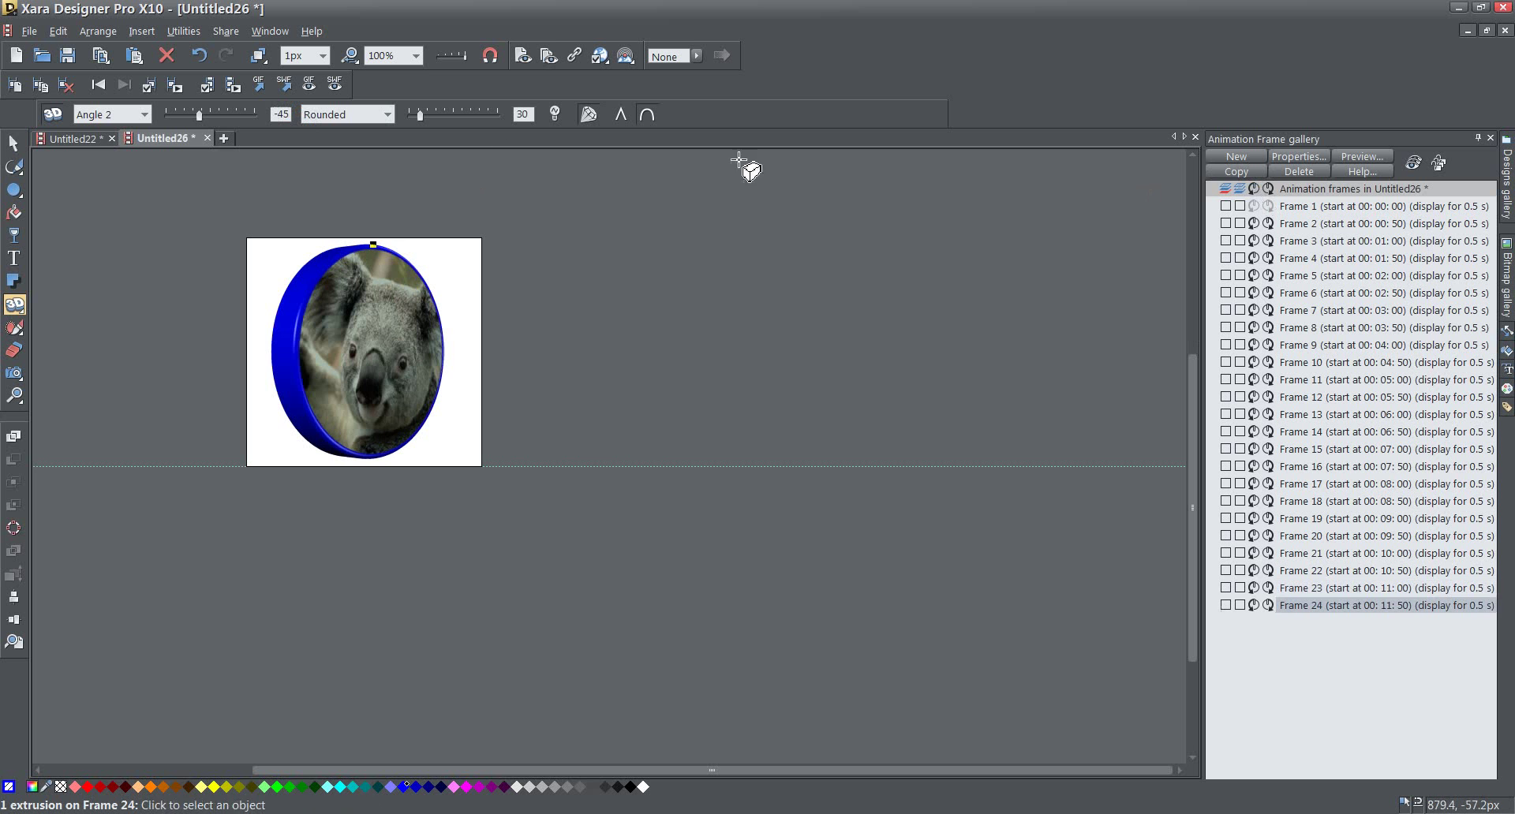
pyautogui.click(281, 114)
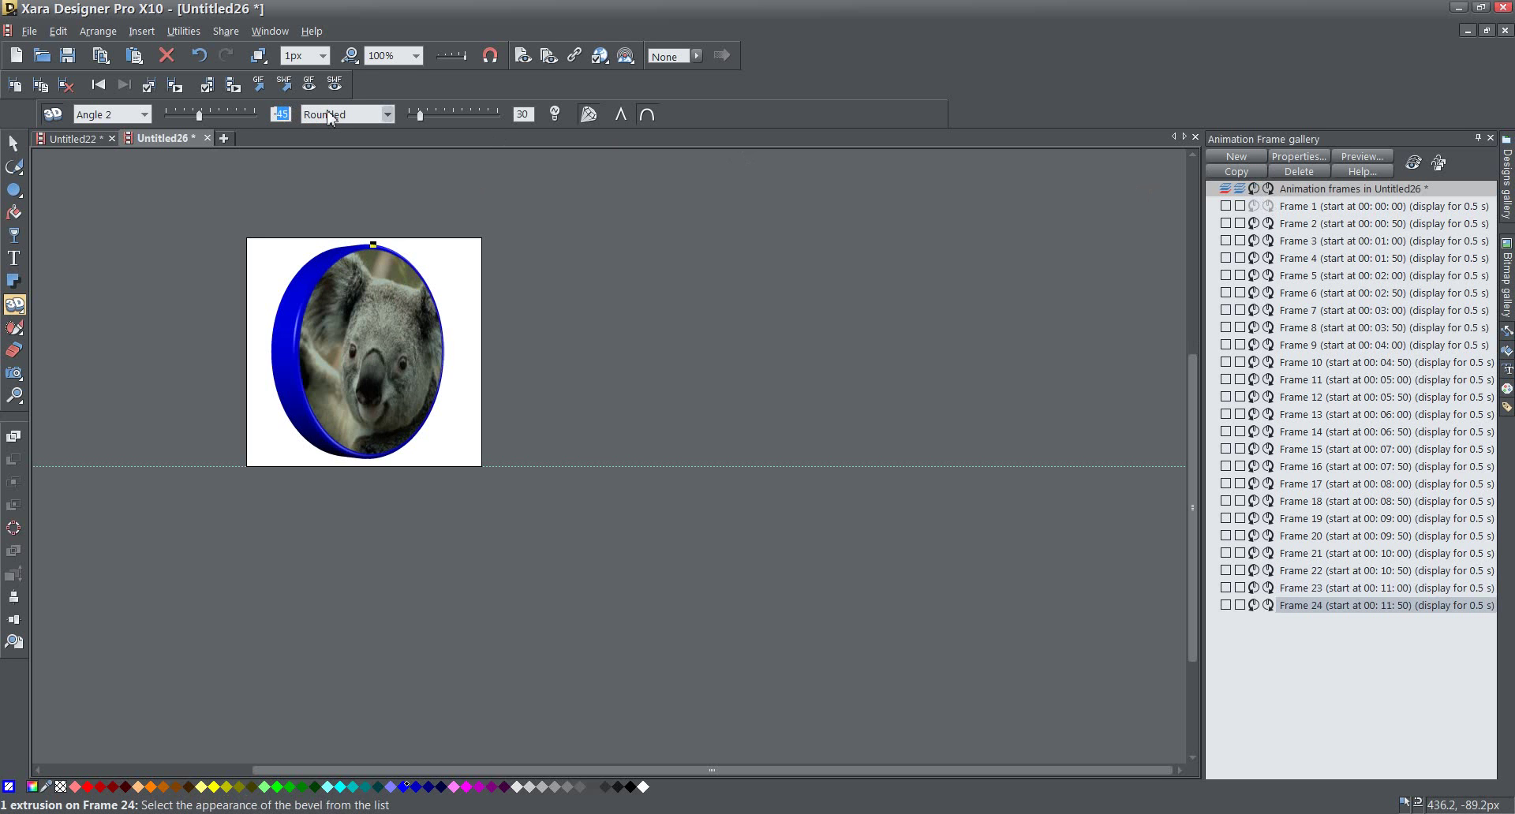
pyautogui.press('Return')
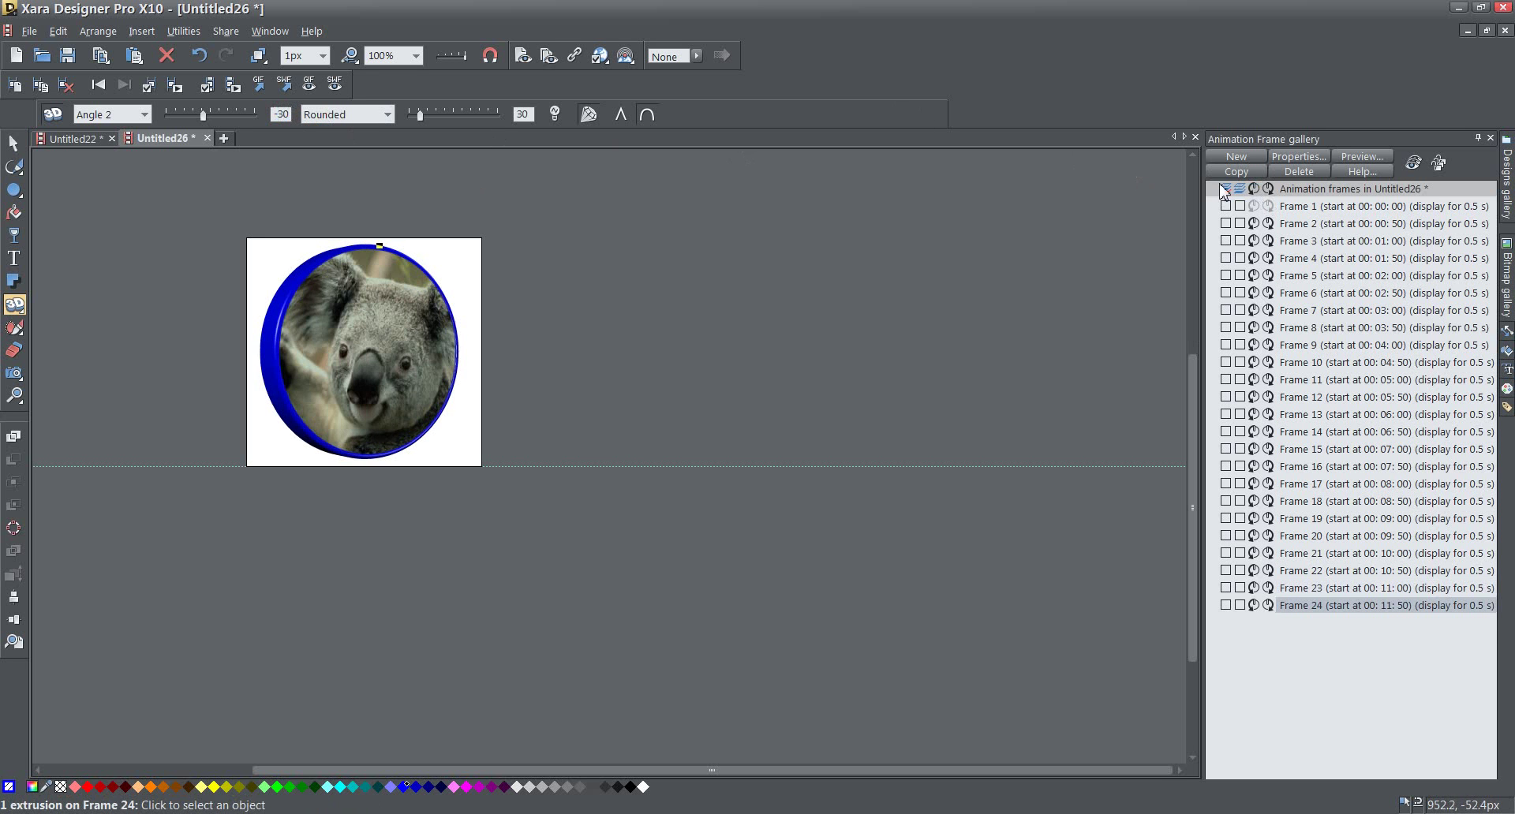
pyautogui.click(1233, 172)
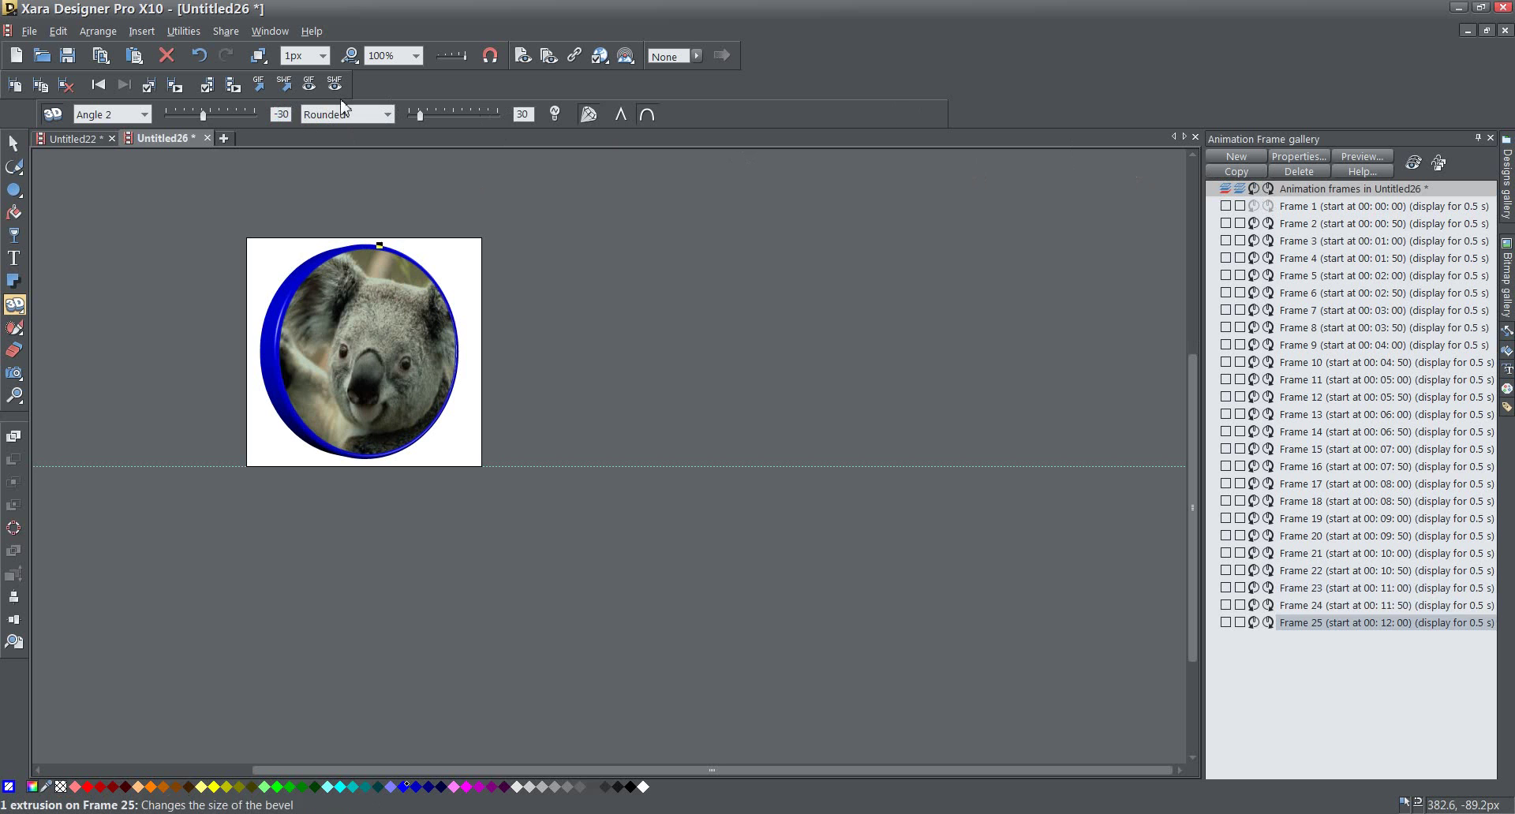
pyautogui.click(280, 114)
pyautogui.write('-15')
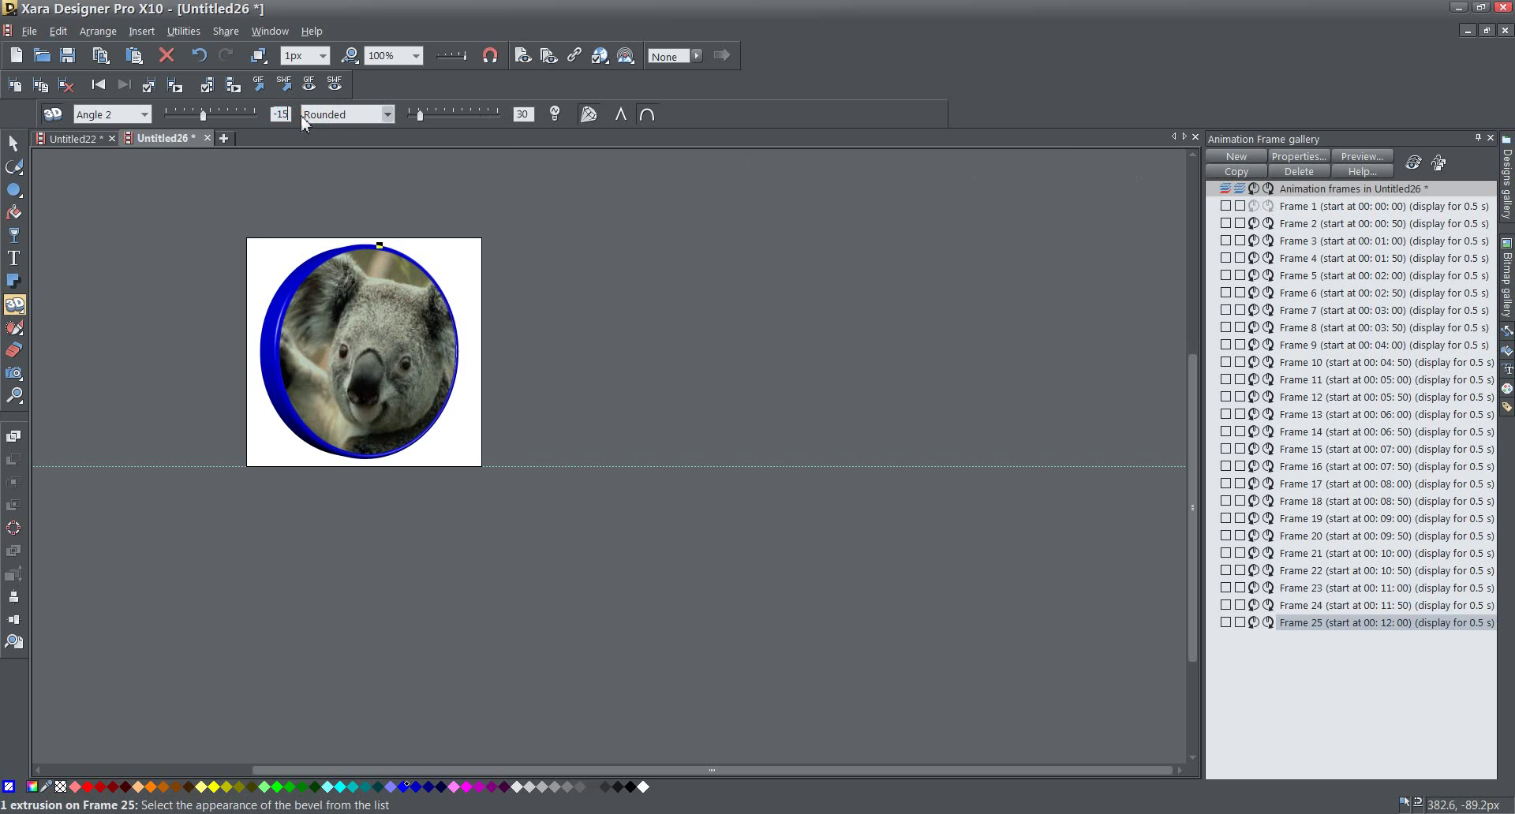
pyautogui.press('Return')
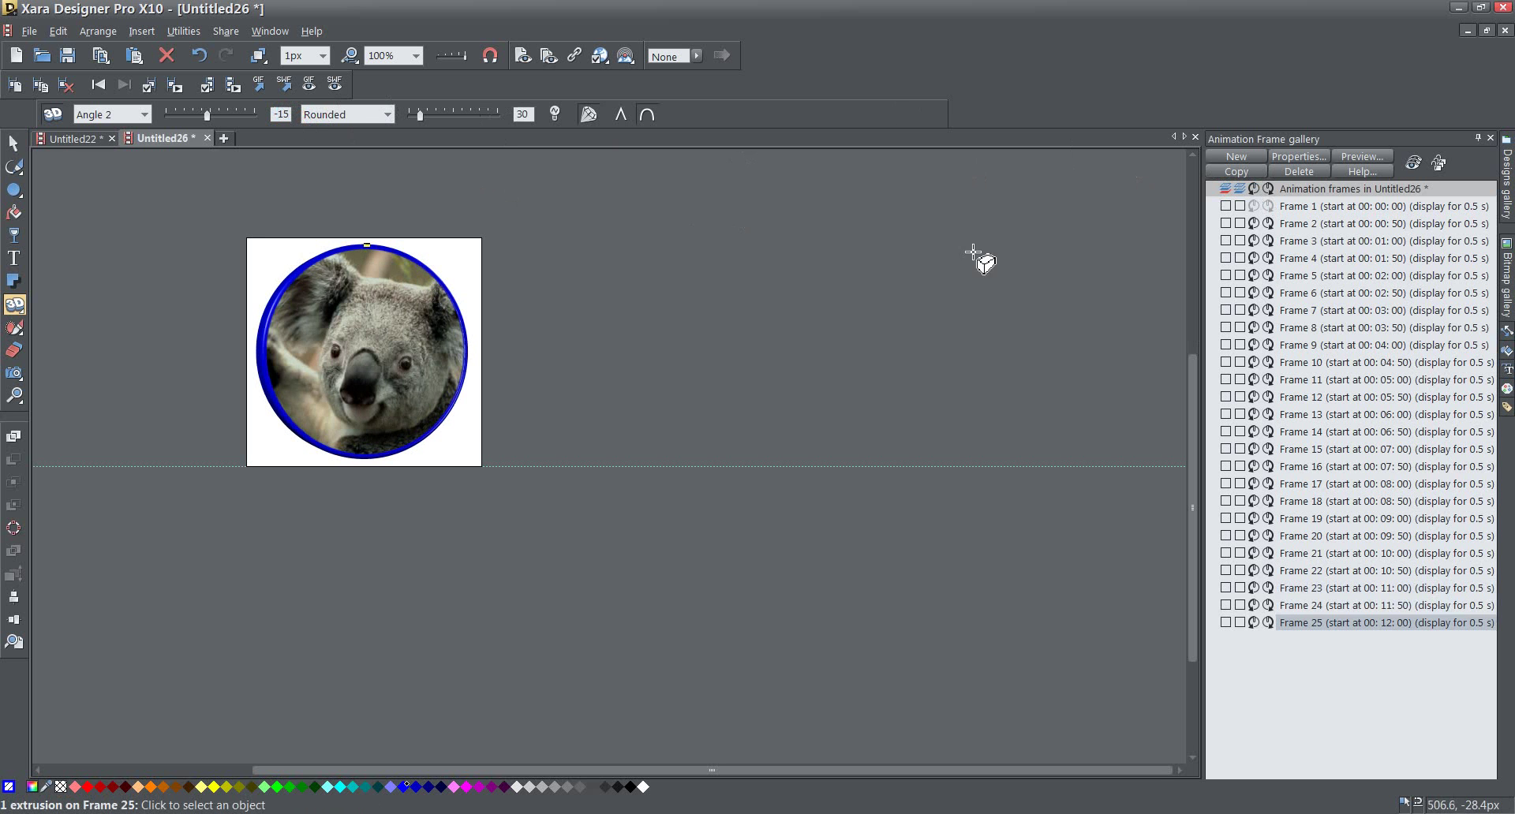
pyautogui.click(1318, 208)
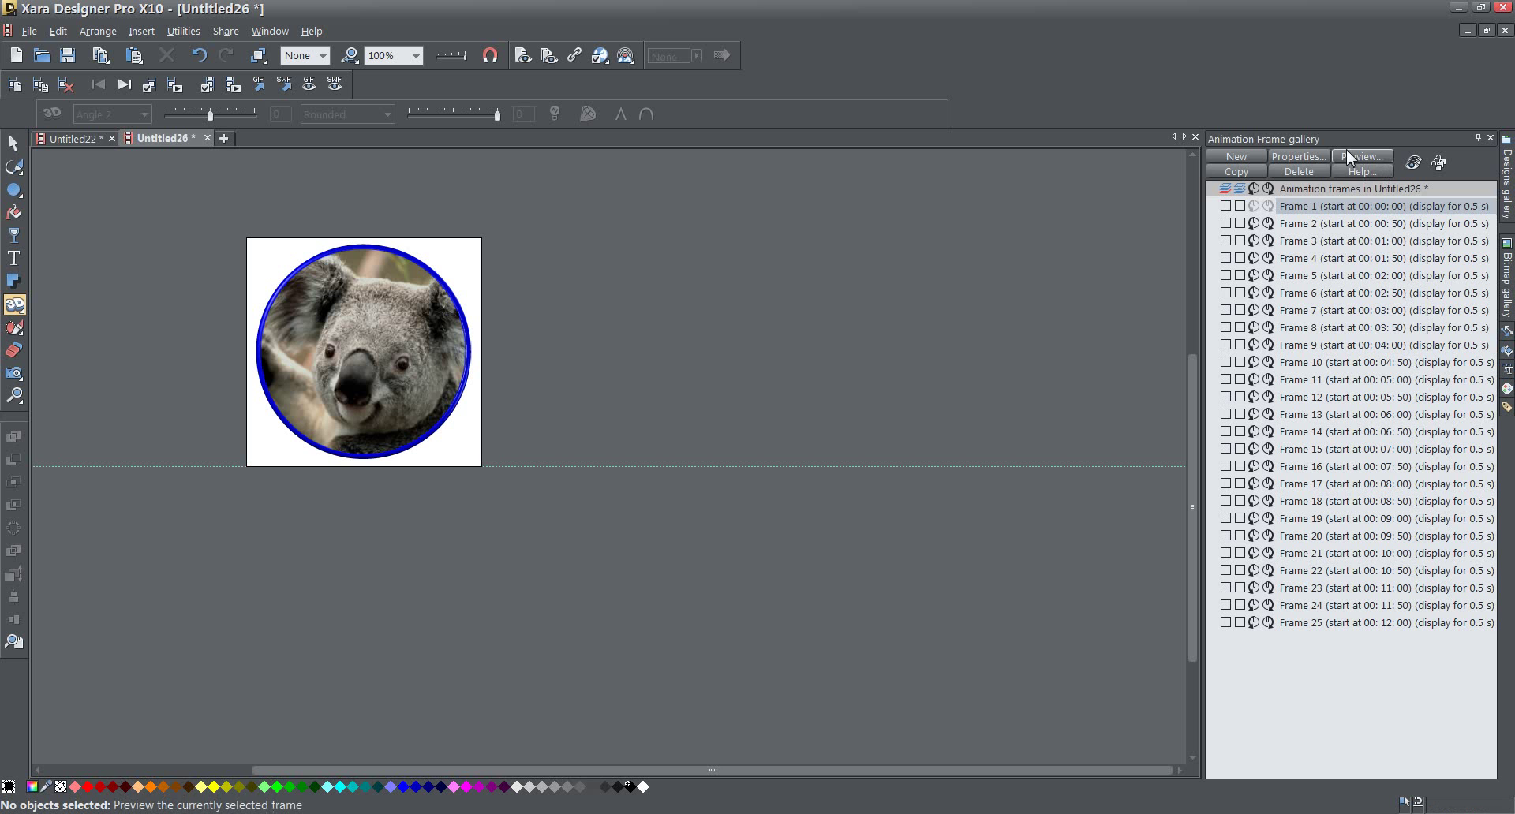
# Set Display each frame for to 0.1 seconds in the Animation Loop and Speed properties
pyautogui.click(1300, 157)
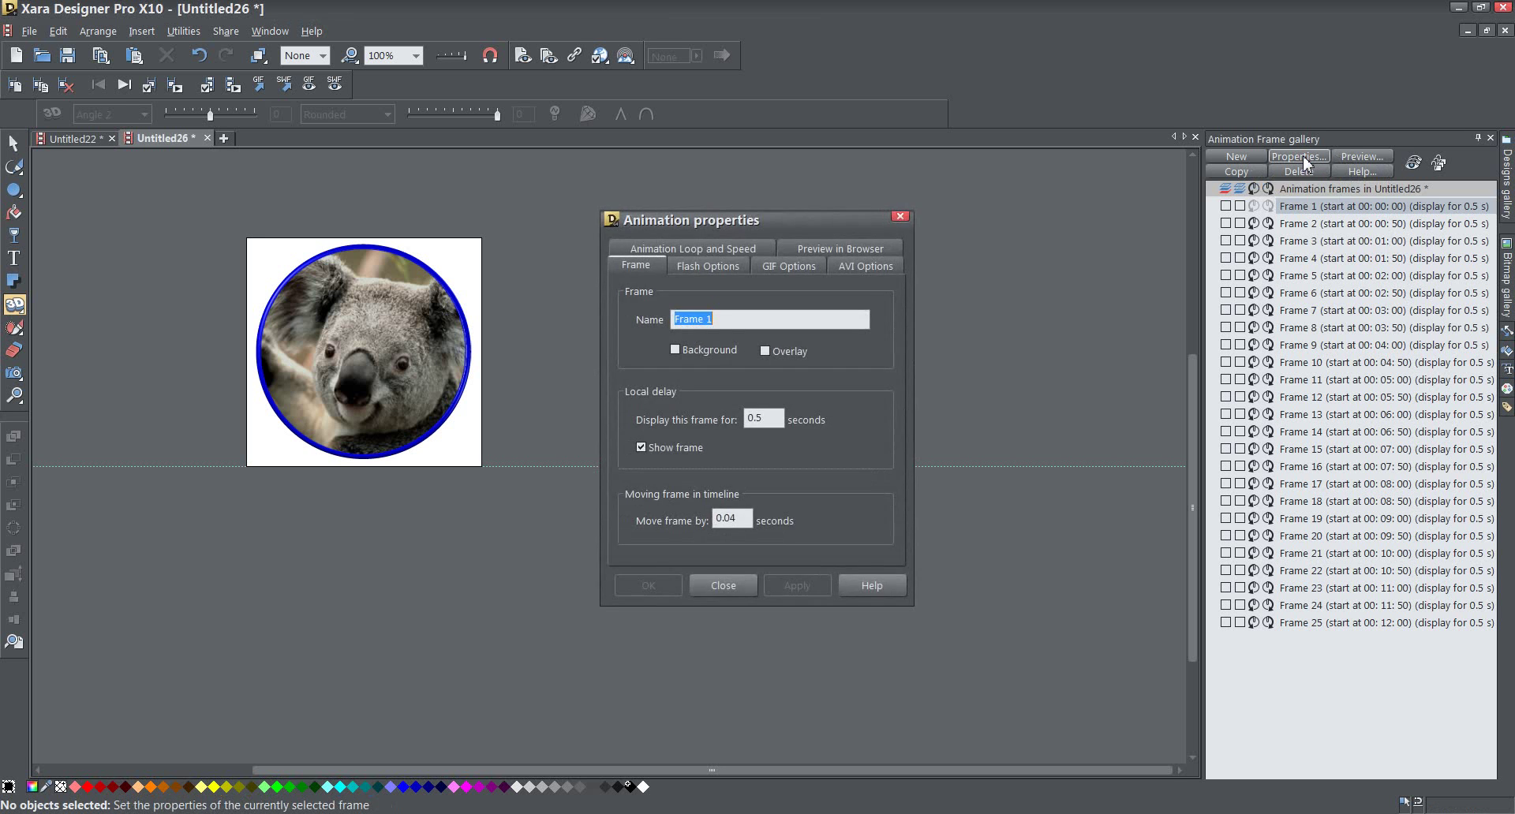
pyautogui.click(687, 250)
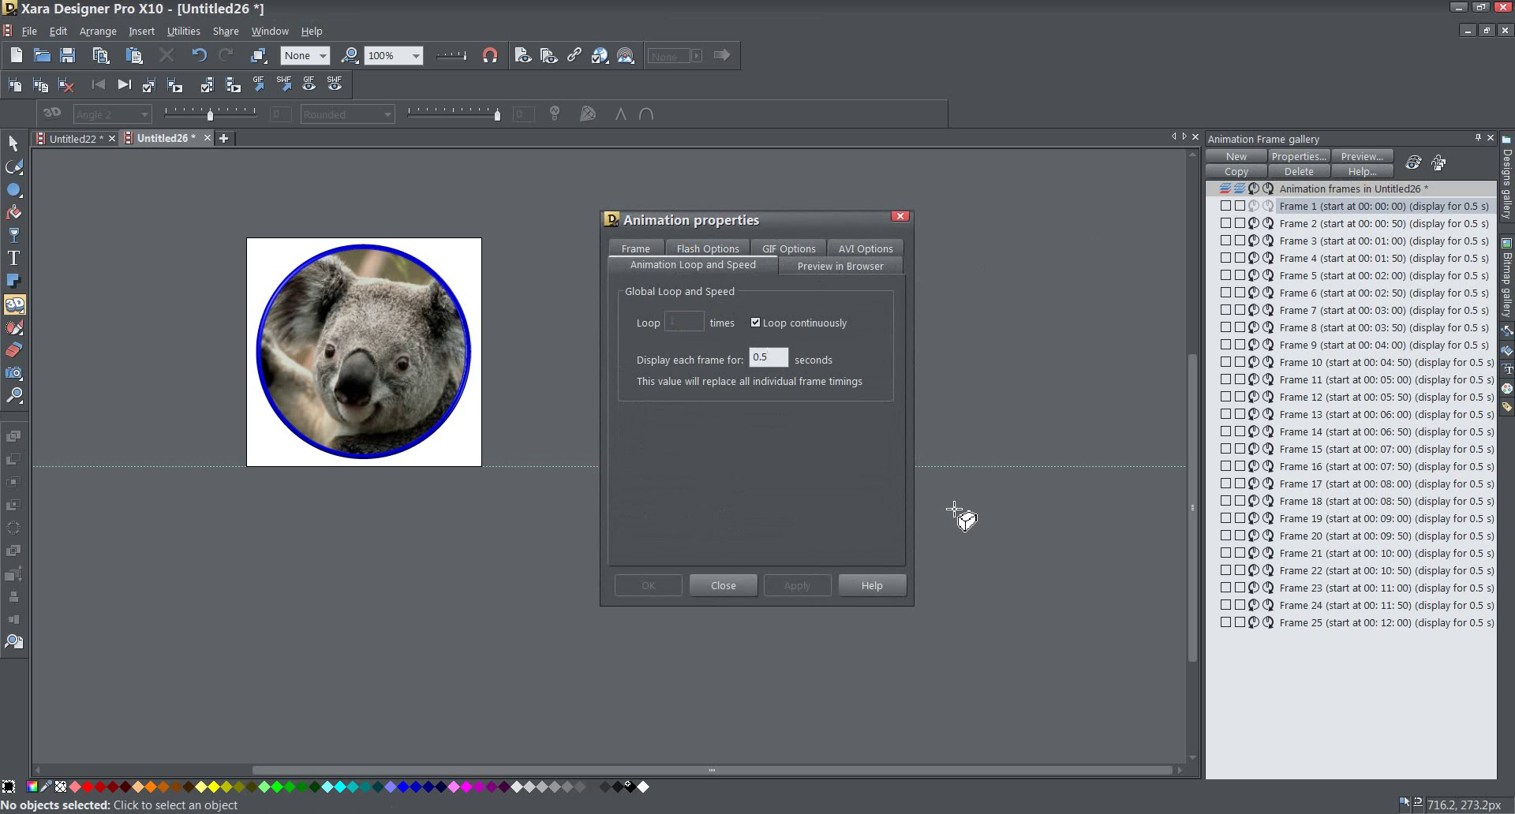
pyautogui.press('BackSpace')
pyautogui.write('1')
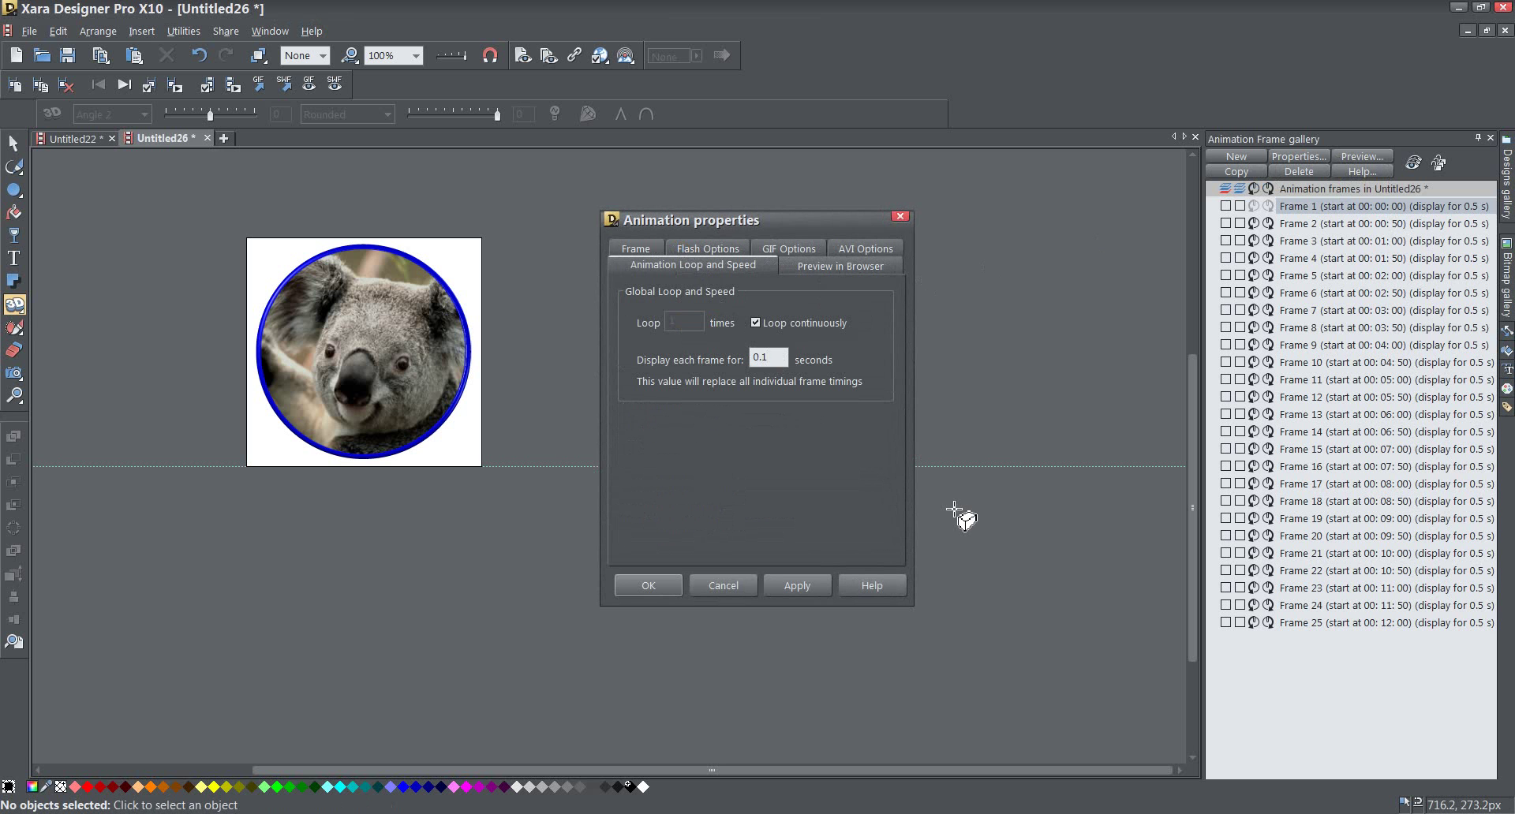
pyautogui.click(809, 587)
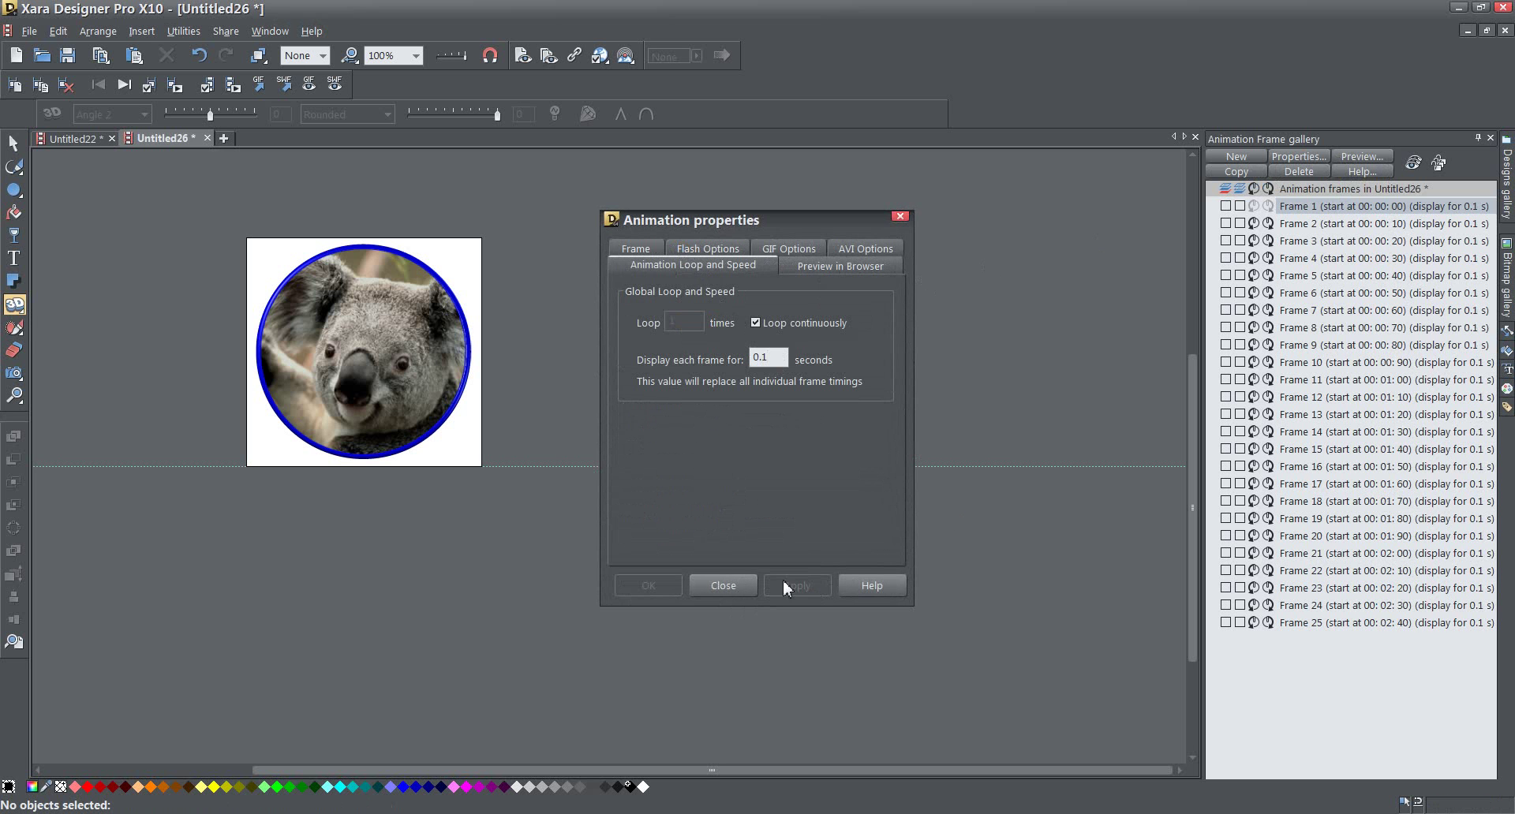
pyautogui.click(714, 585)
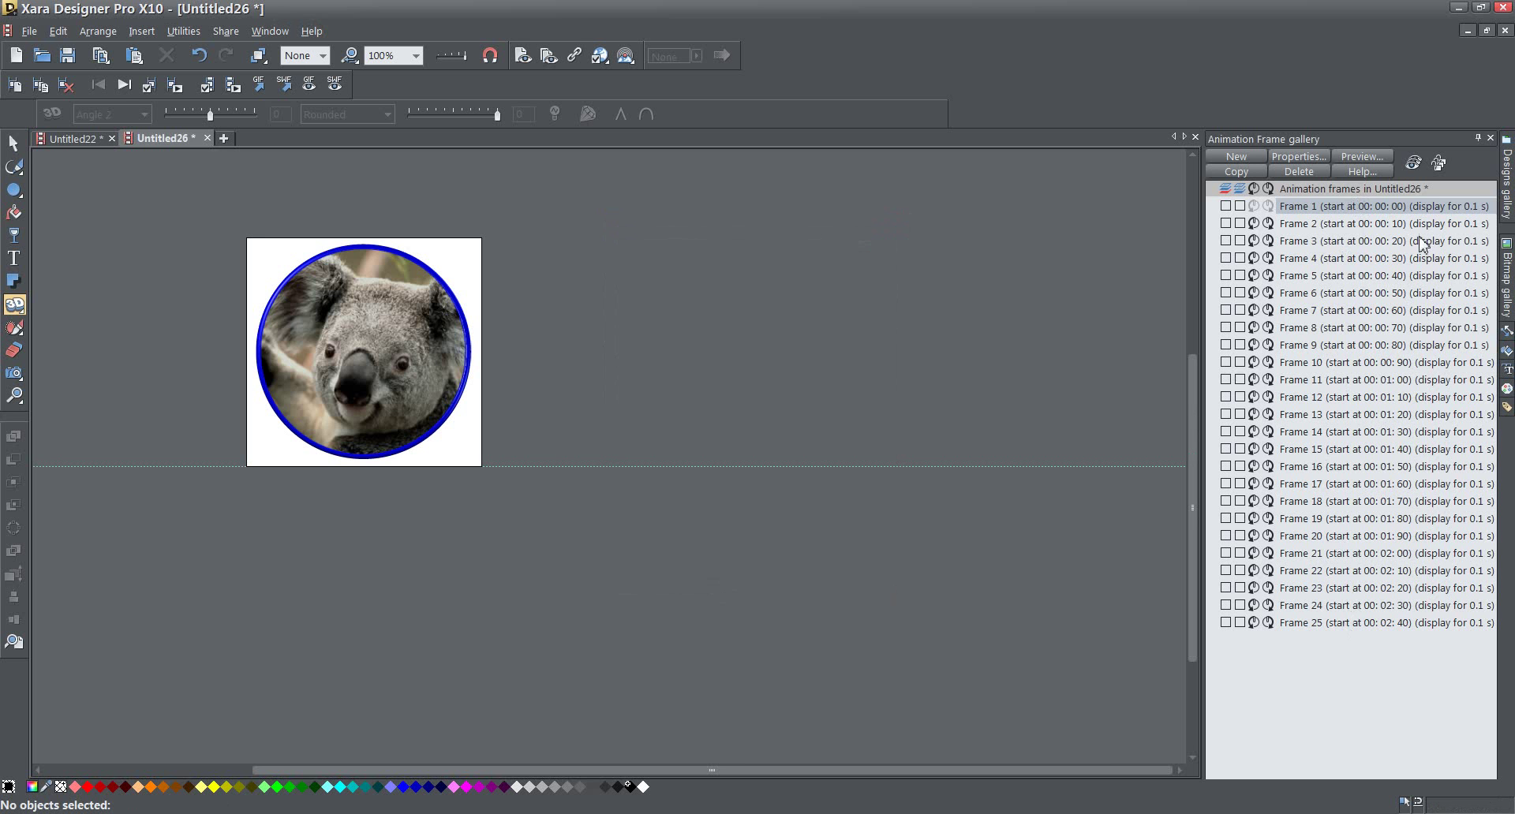
# Review the early frames and delete the duplicate edge-on Frame 7
pyautogui.click(1298, 224)
pyautogui.click(1302, 259)
pyautogui.click(1304, 276)
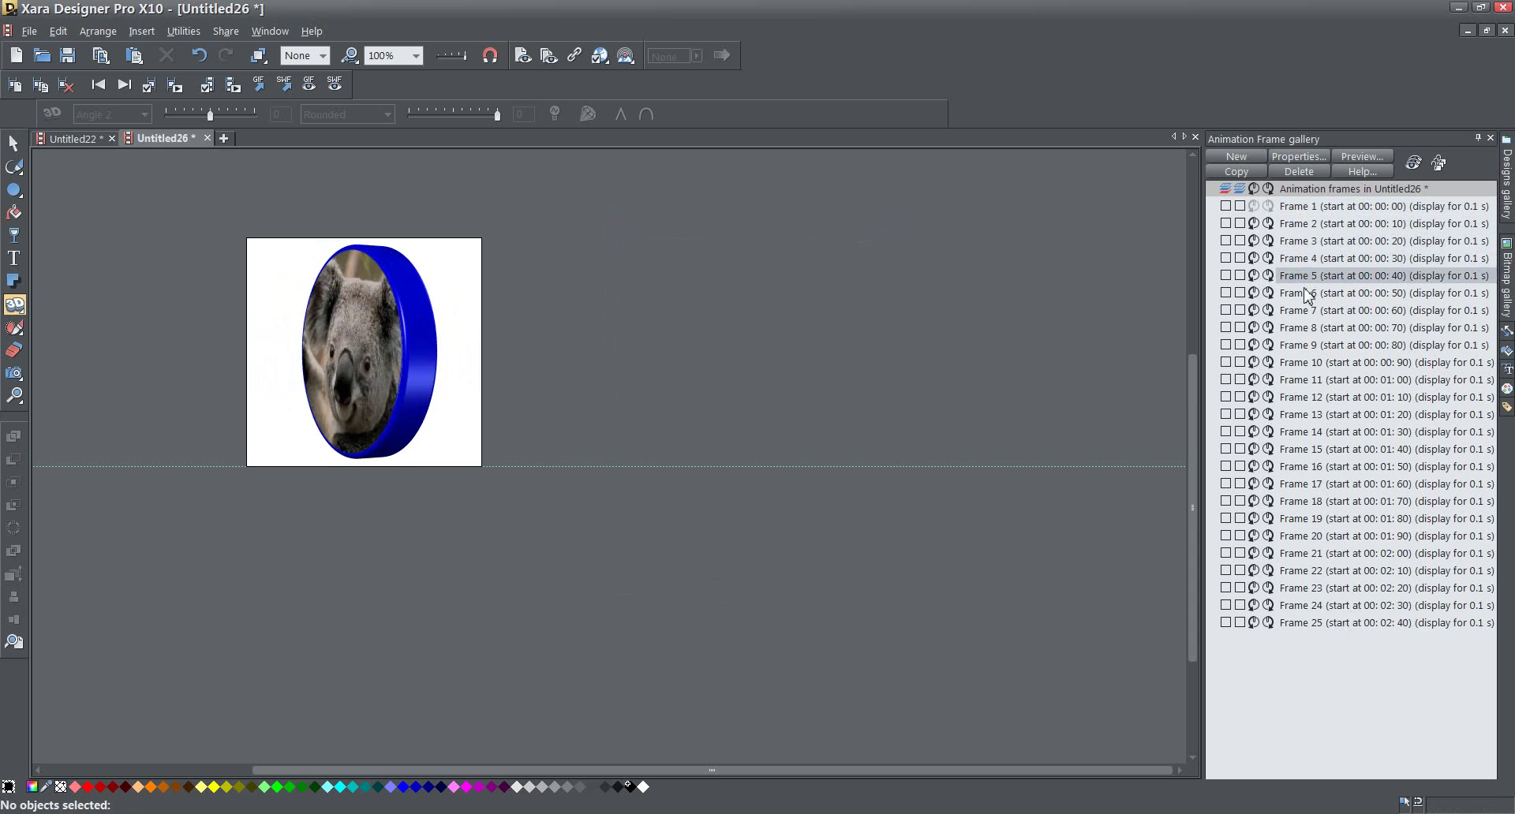
pyautogui.click(1306, 294)
pyautogui.click(1310, 311)
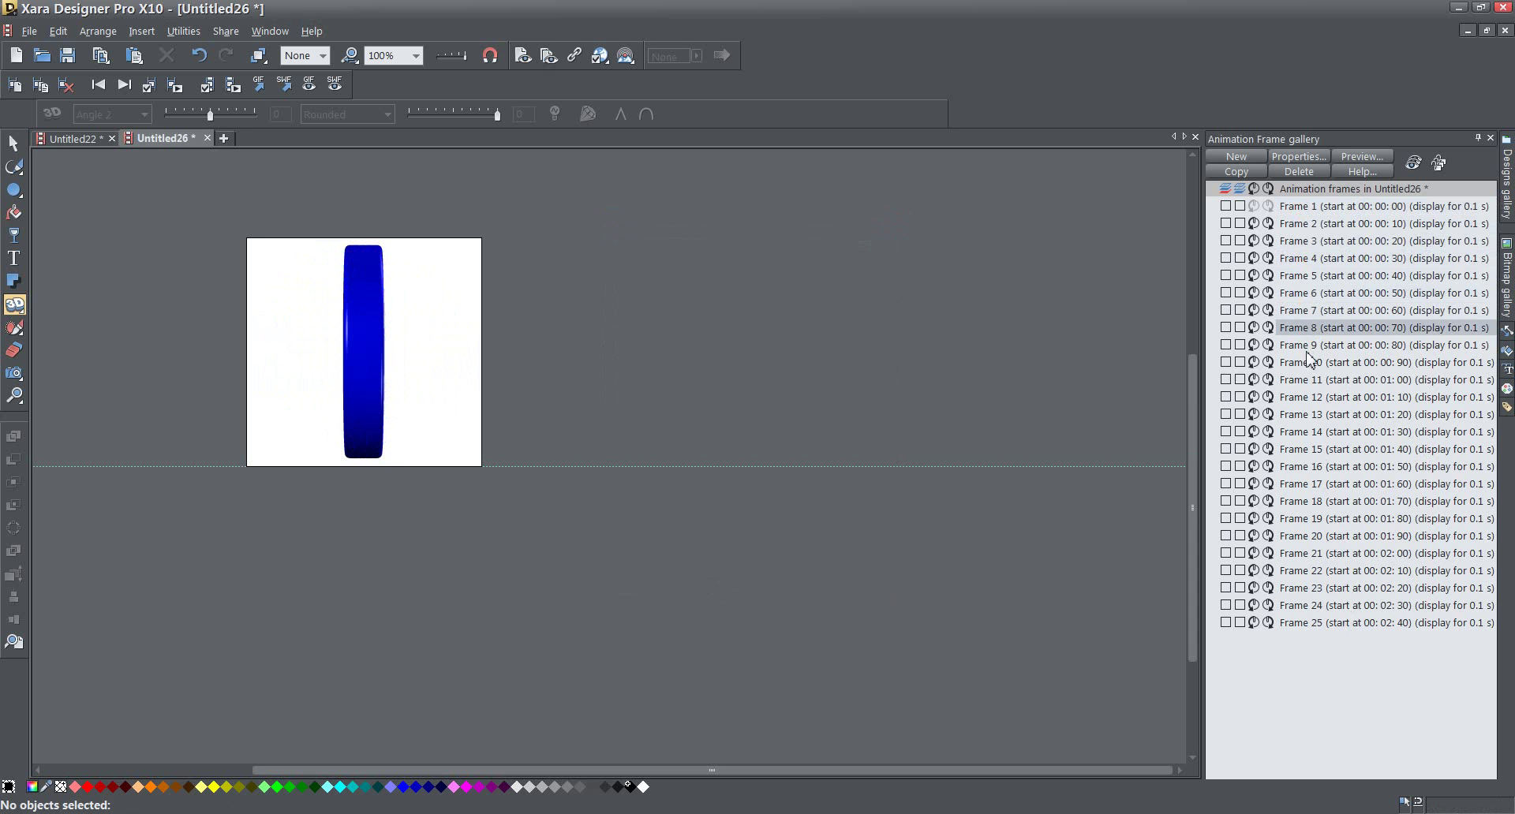
pyautogui.click(1315, 331)
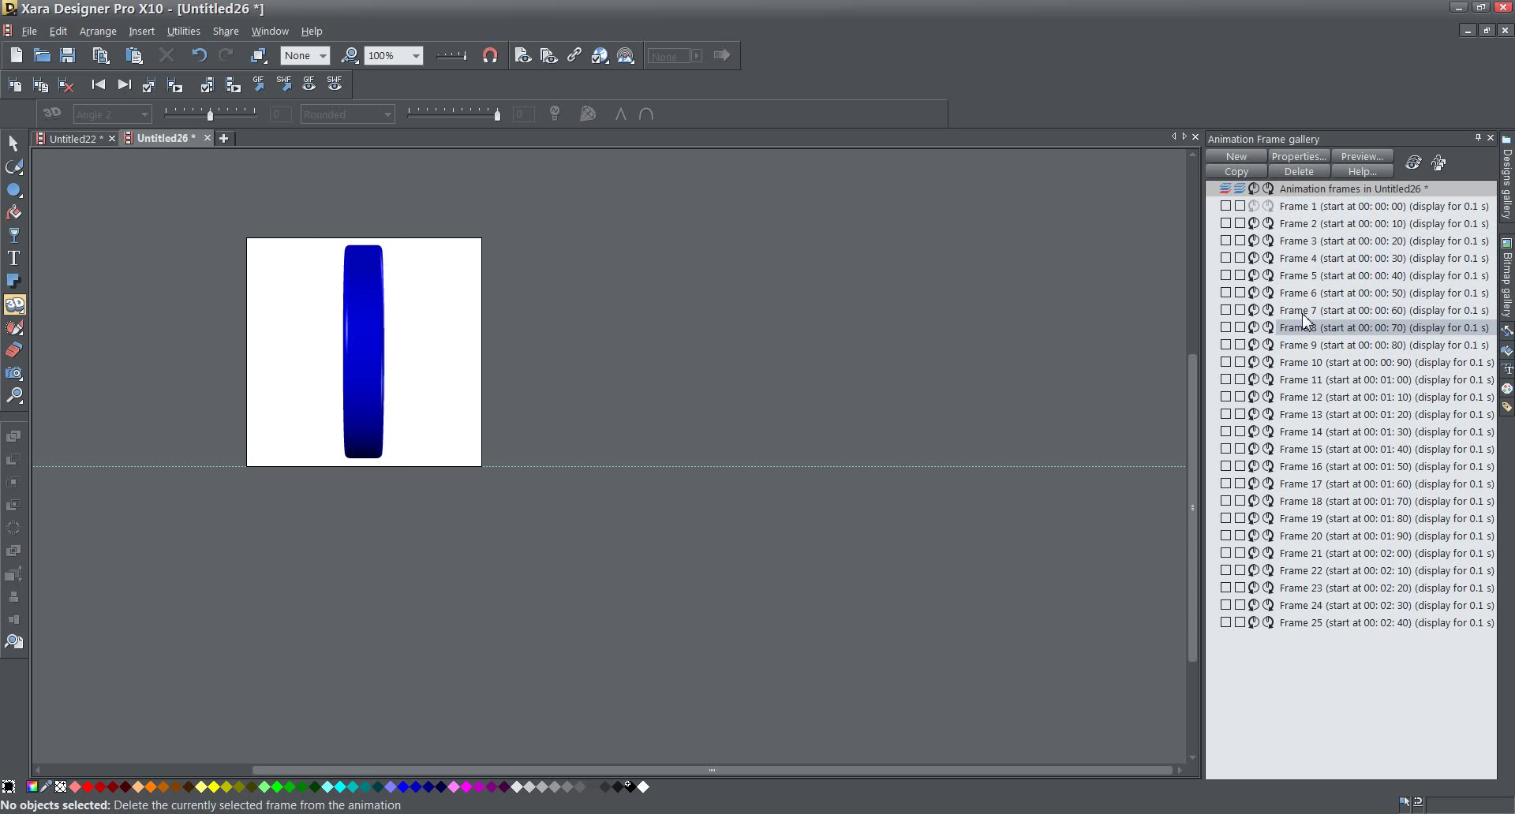
pyautogui.click(1307, 310)
pyautogui.click(1281, 173)
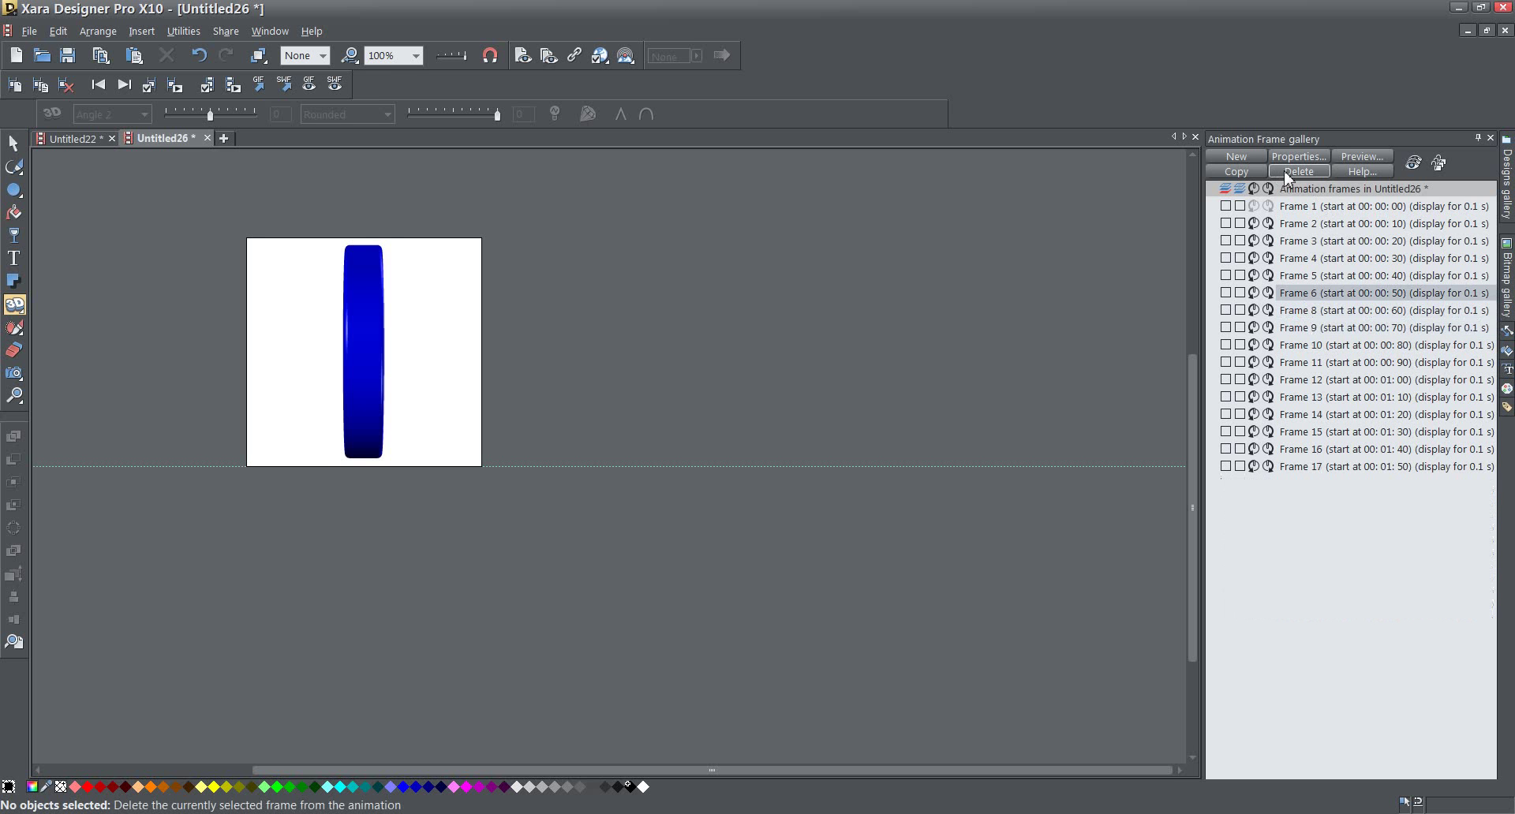
# Step through the remaining frames from the desert face back to the front-facing koala
pyautogui.click(1300, 313)
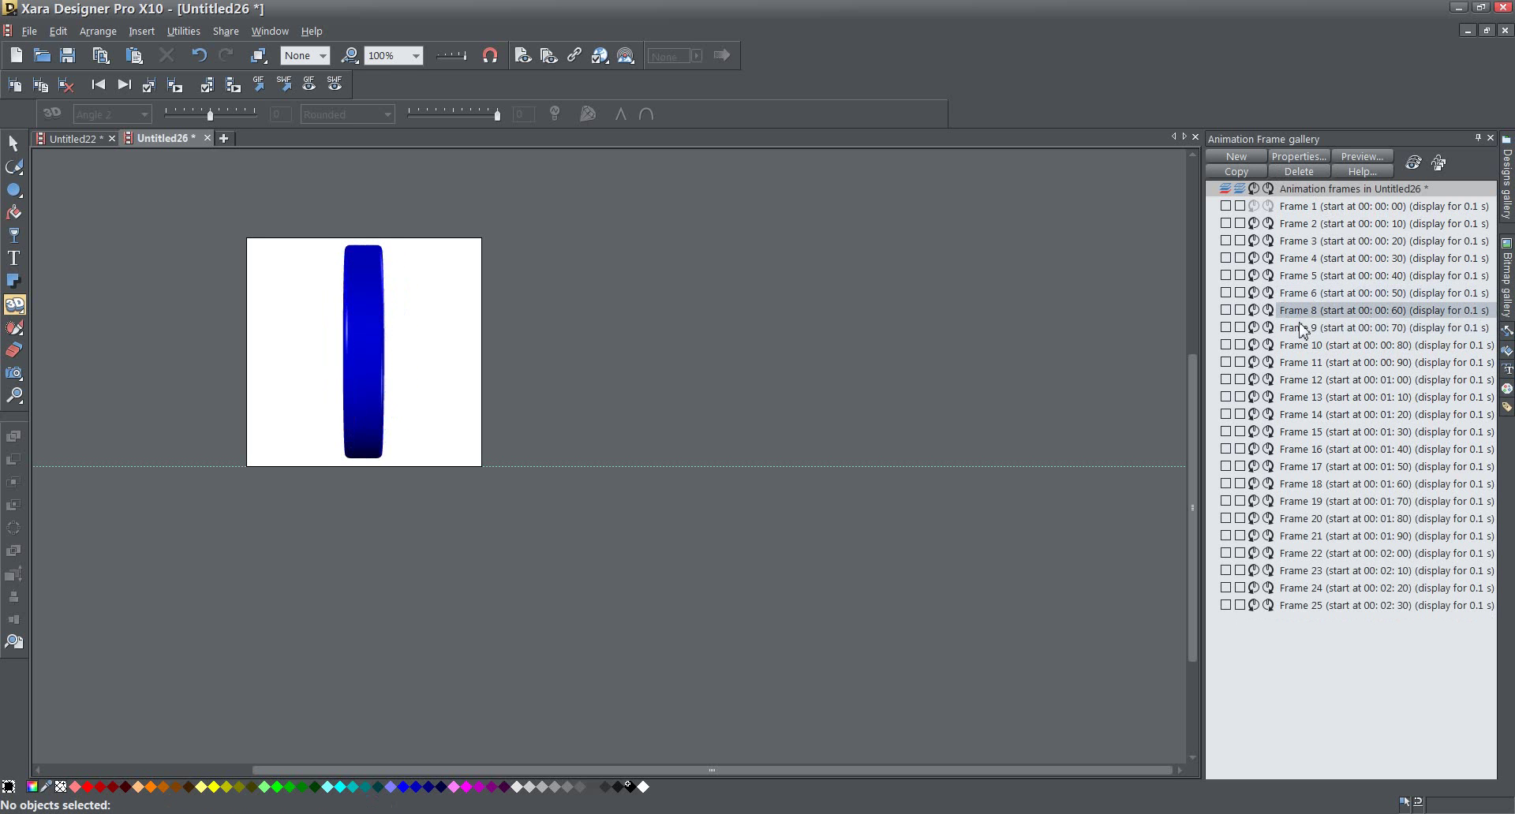
pyautogui.click(1300, 328)
pyautogui.click(1300, 347)
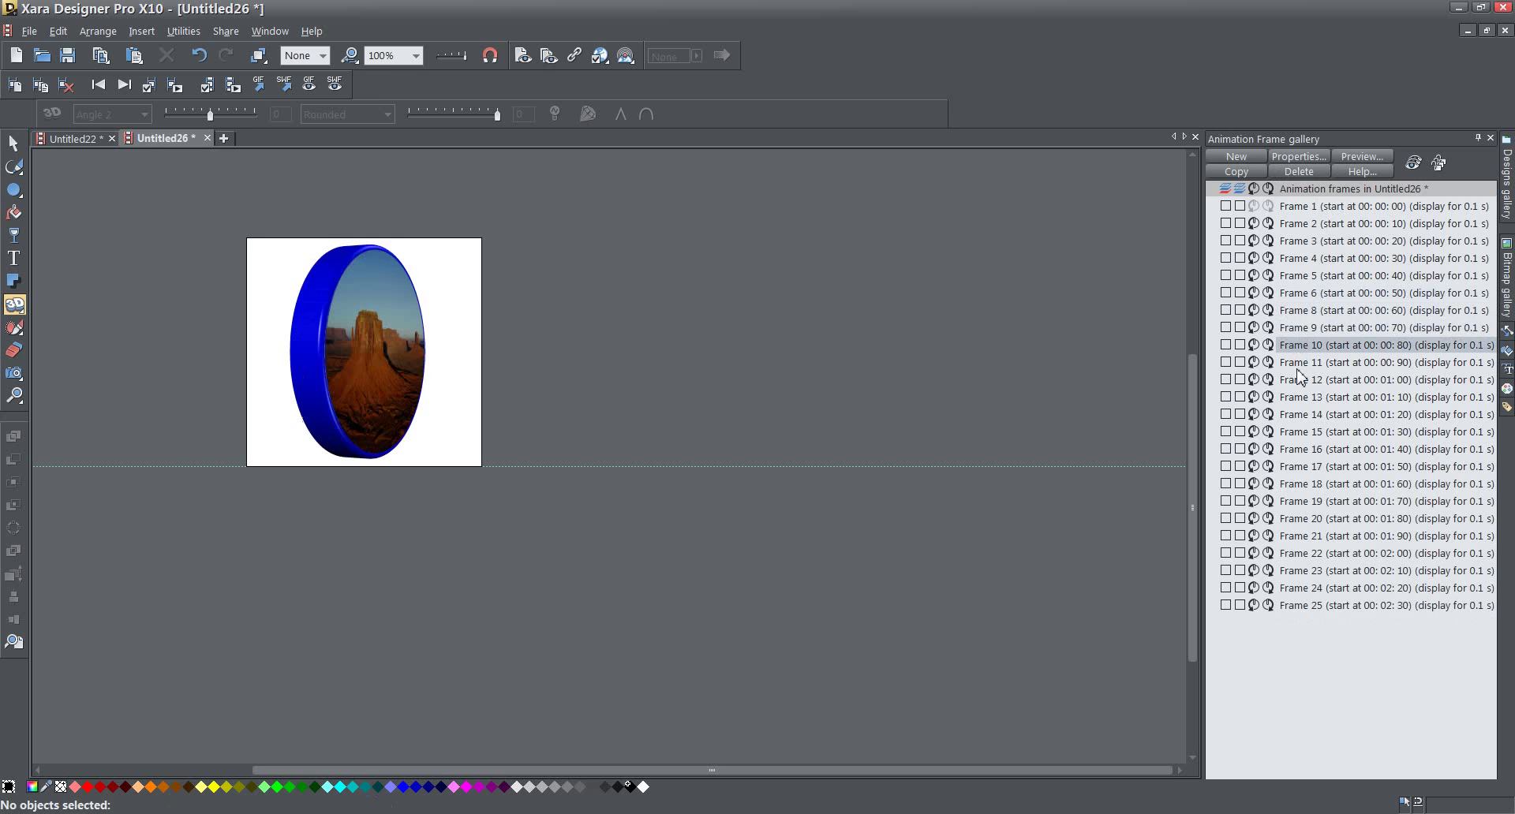
pyautogui.click(1302, 364)
pyautogui.click(1304, 381)
pyautogui.click(1306, 399)
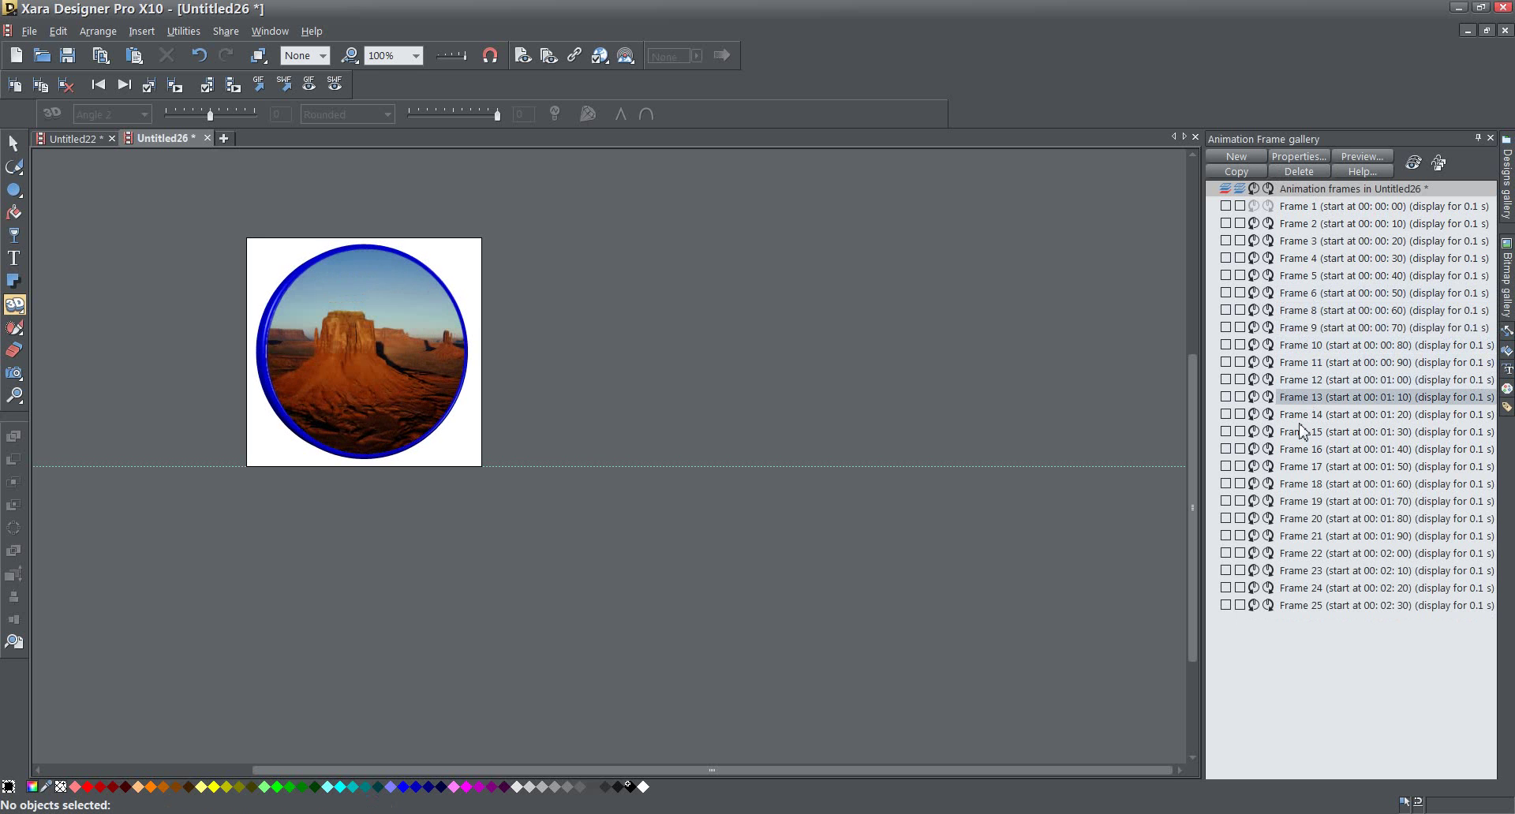
pyautogui.click(1300, 415)
pyautogui.click(1303, 432)
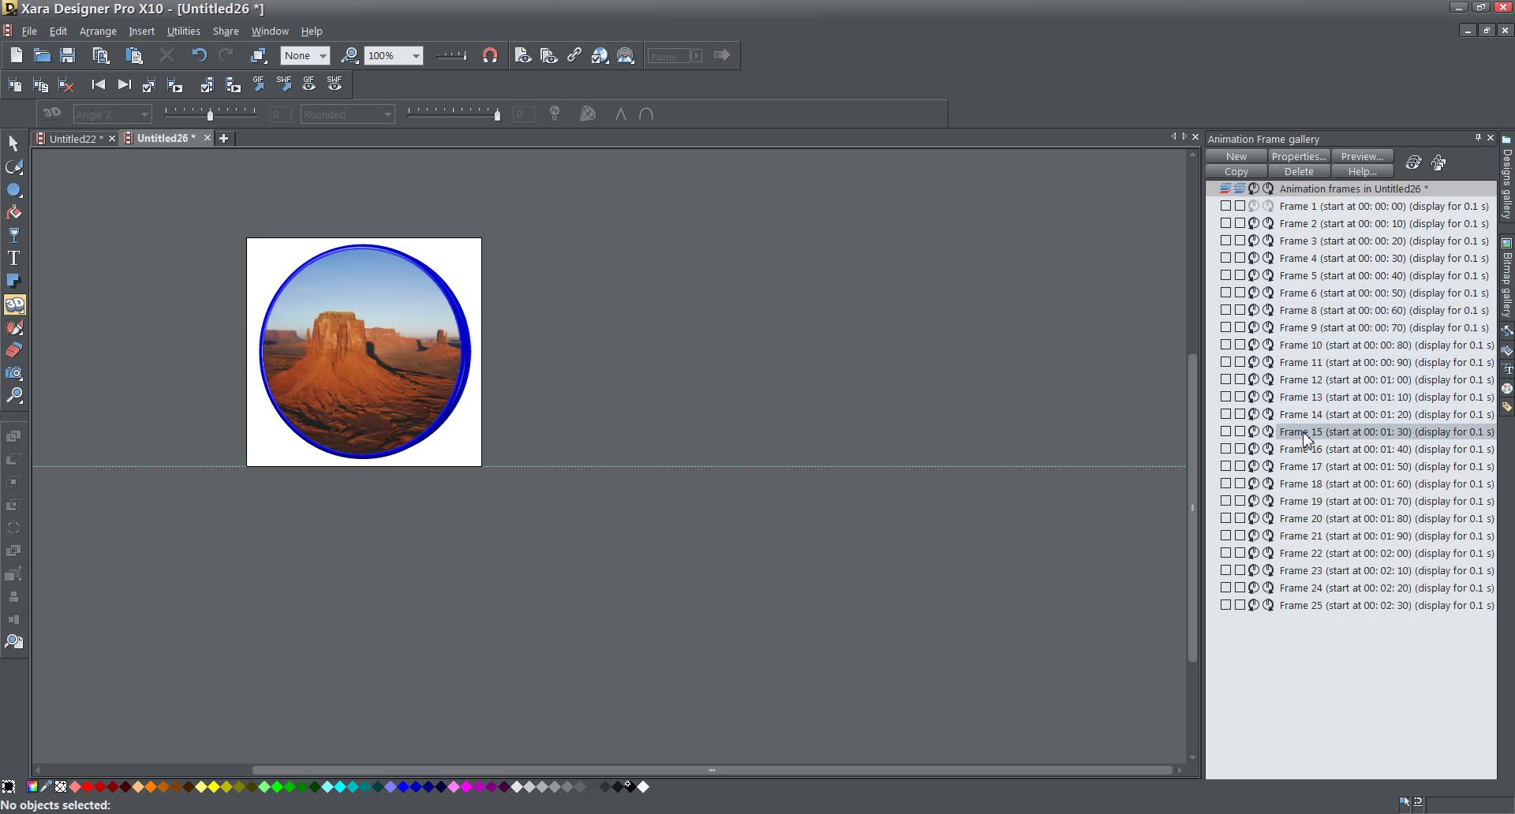
pyautogui.click(1310, 450)
pyautogui.click(1312, 467)
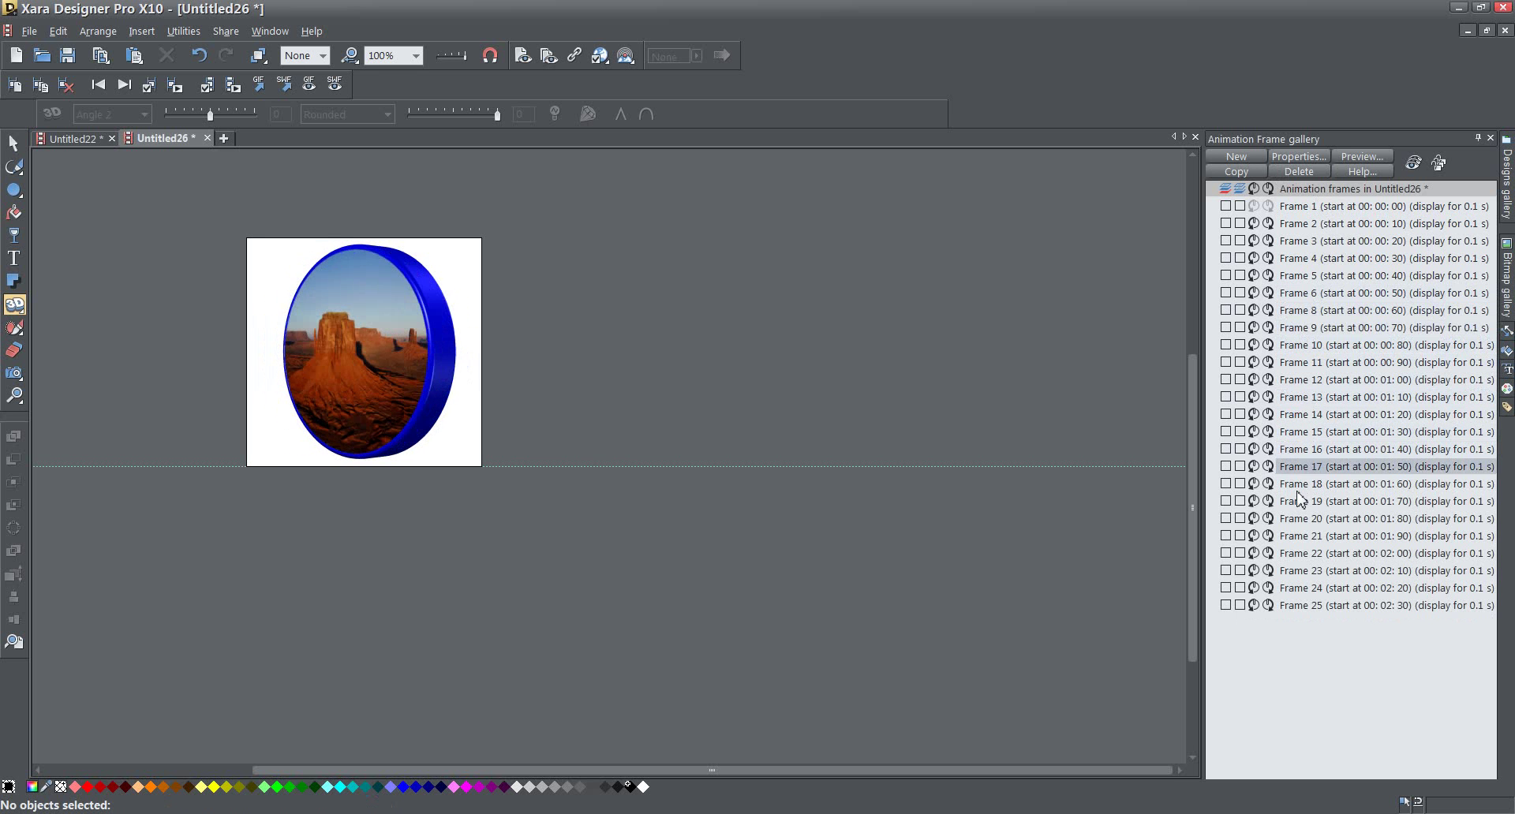
pyautogui.click(1302, 484)
pyautogui.click(1298, 500)
pyautogui.click(1297, 518)
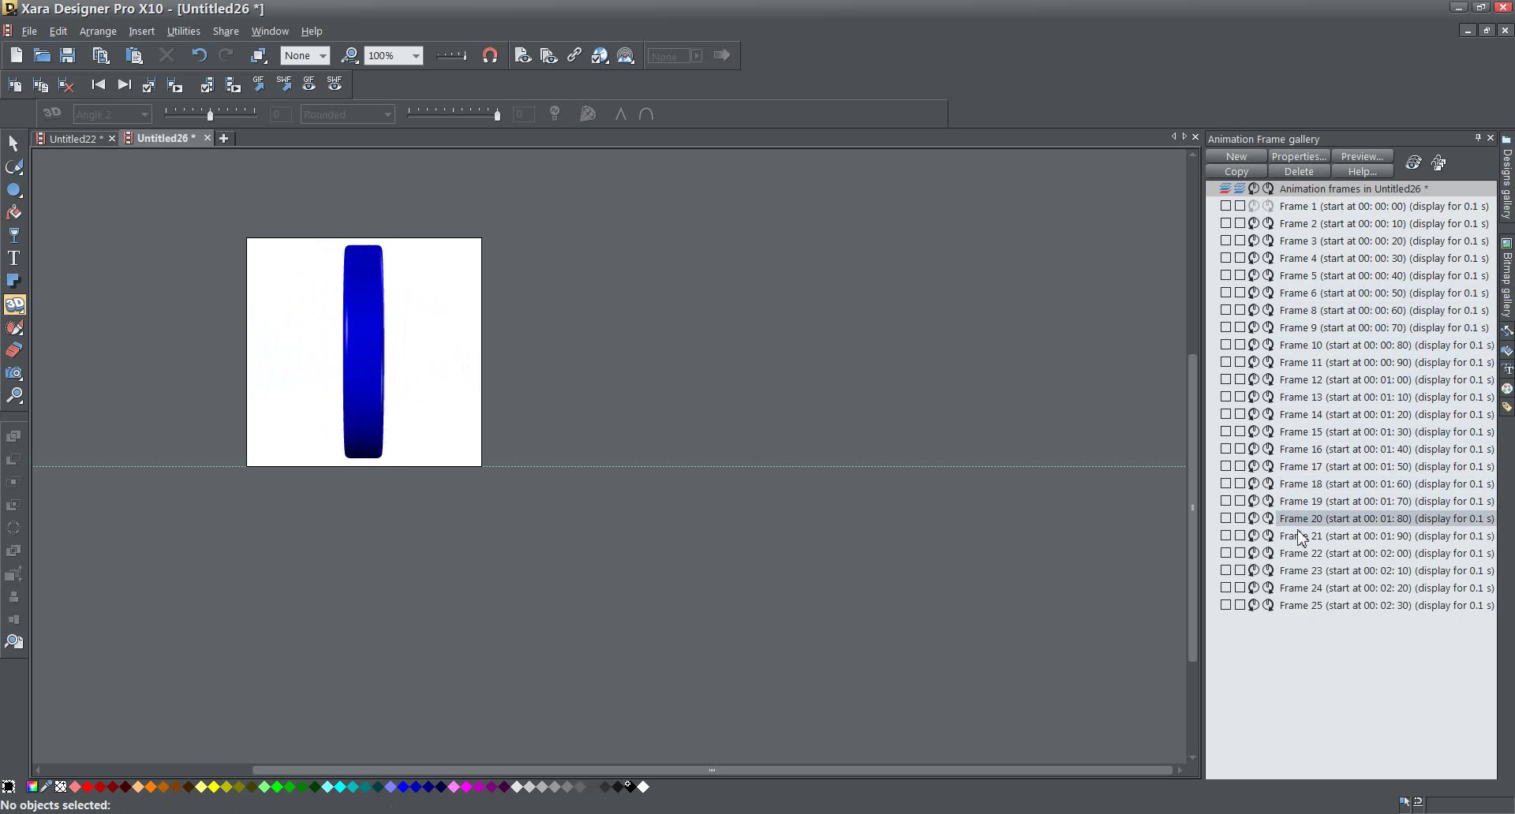
pyautogui.click(1295, 536)
pyautogui.click(1295, 554)
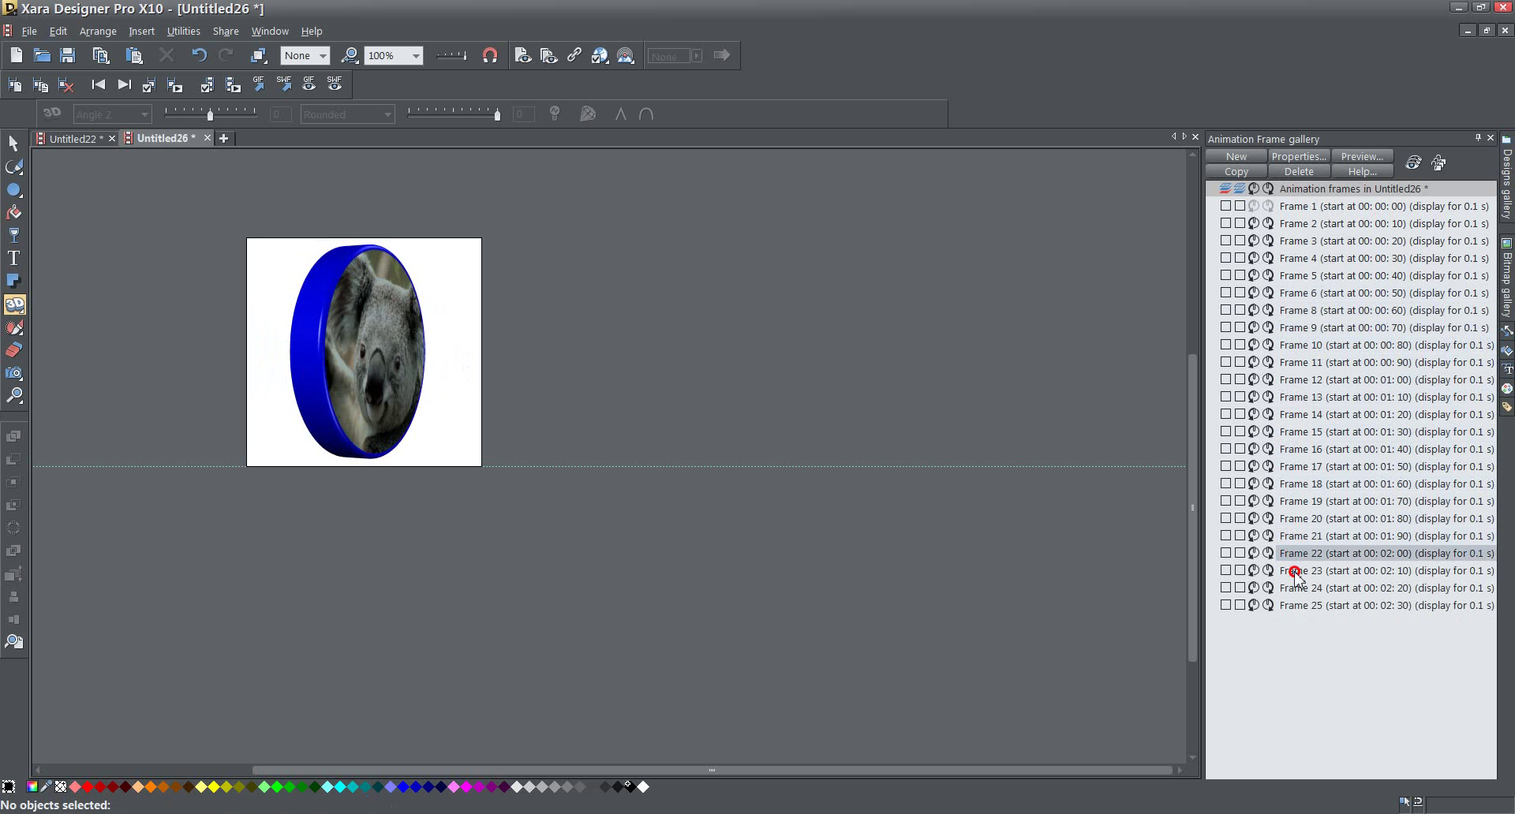
pyautogui.click(1297, 573)
pyautogui.click(1299, 590)
pyautogui.click(1301, 606)
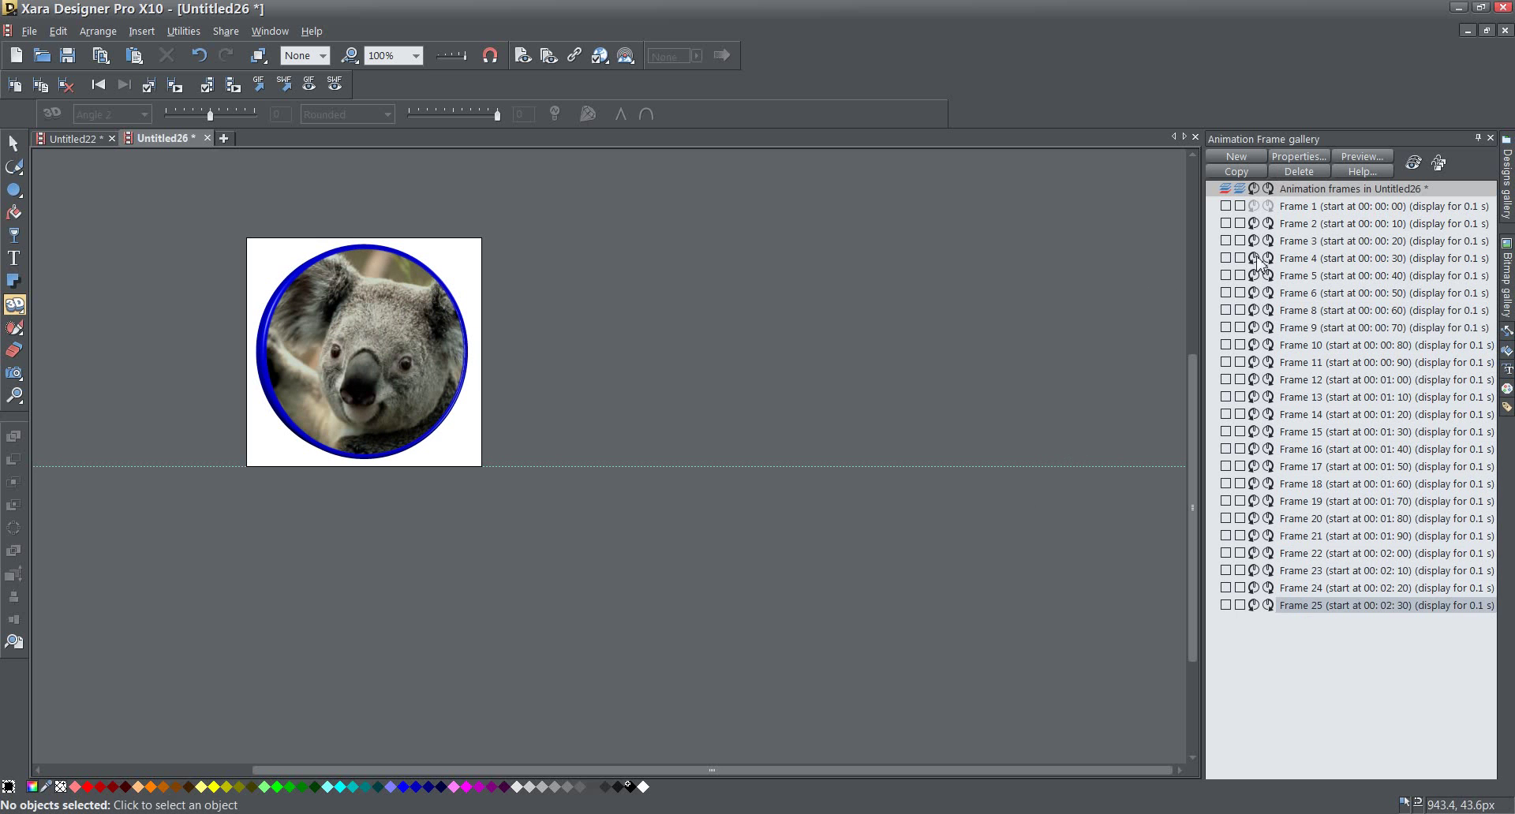
pyautogui.click(310, 85)
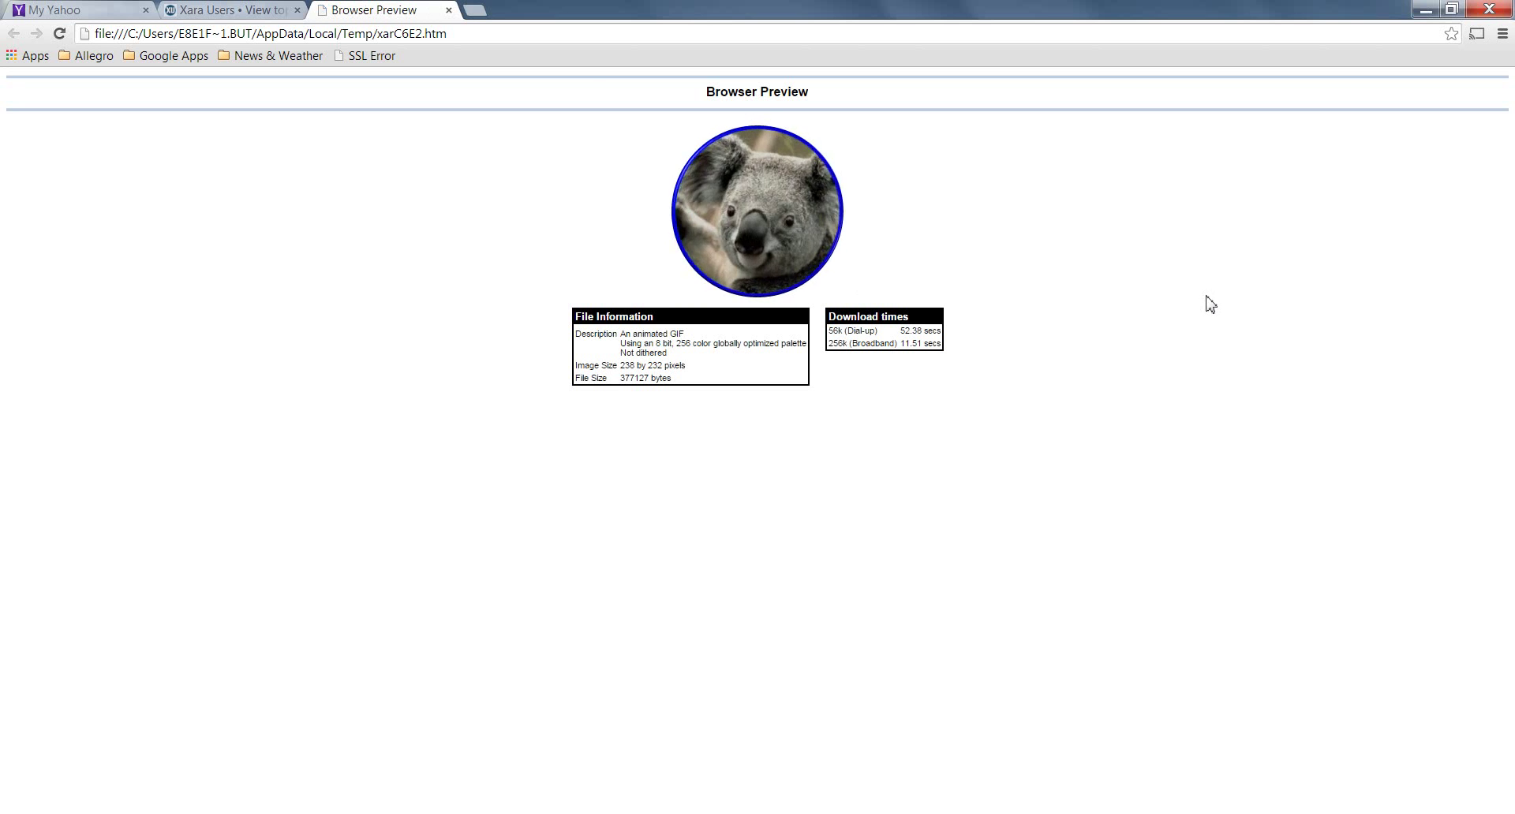
pyautogui.click(1489, 9)
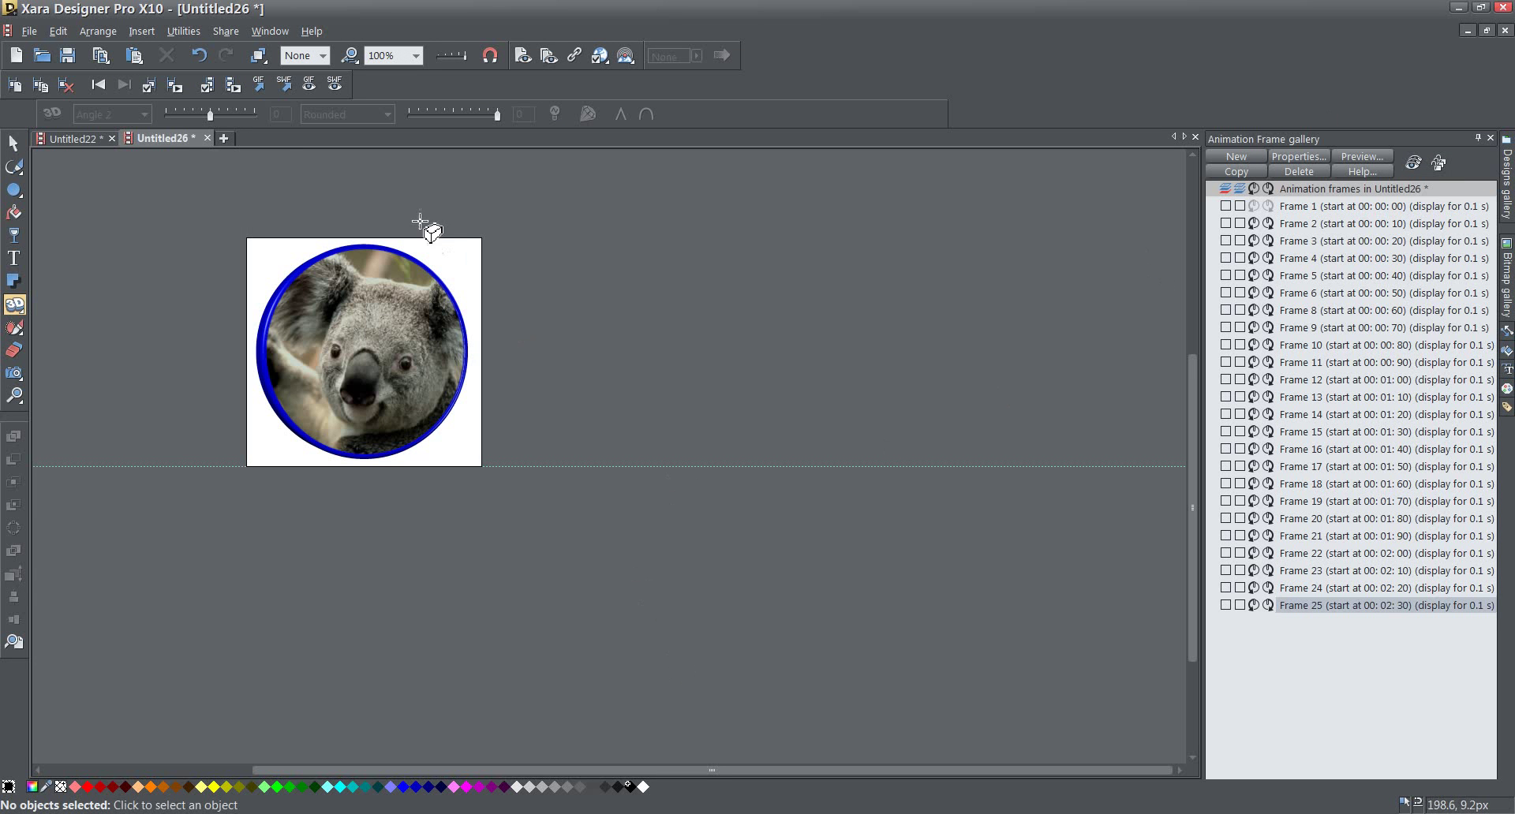
pyautogui.click(30, 32)
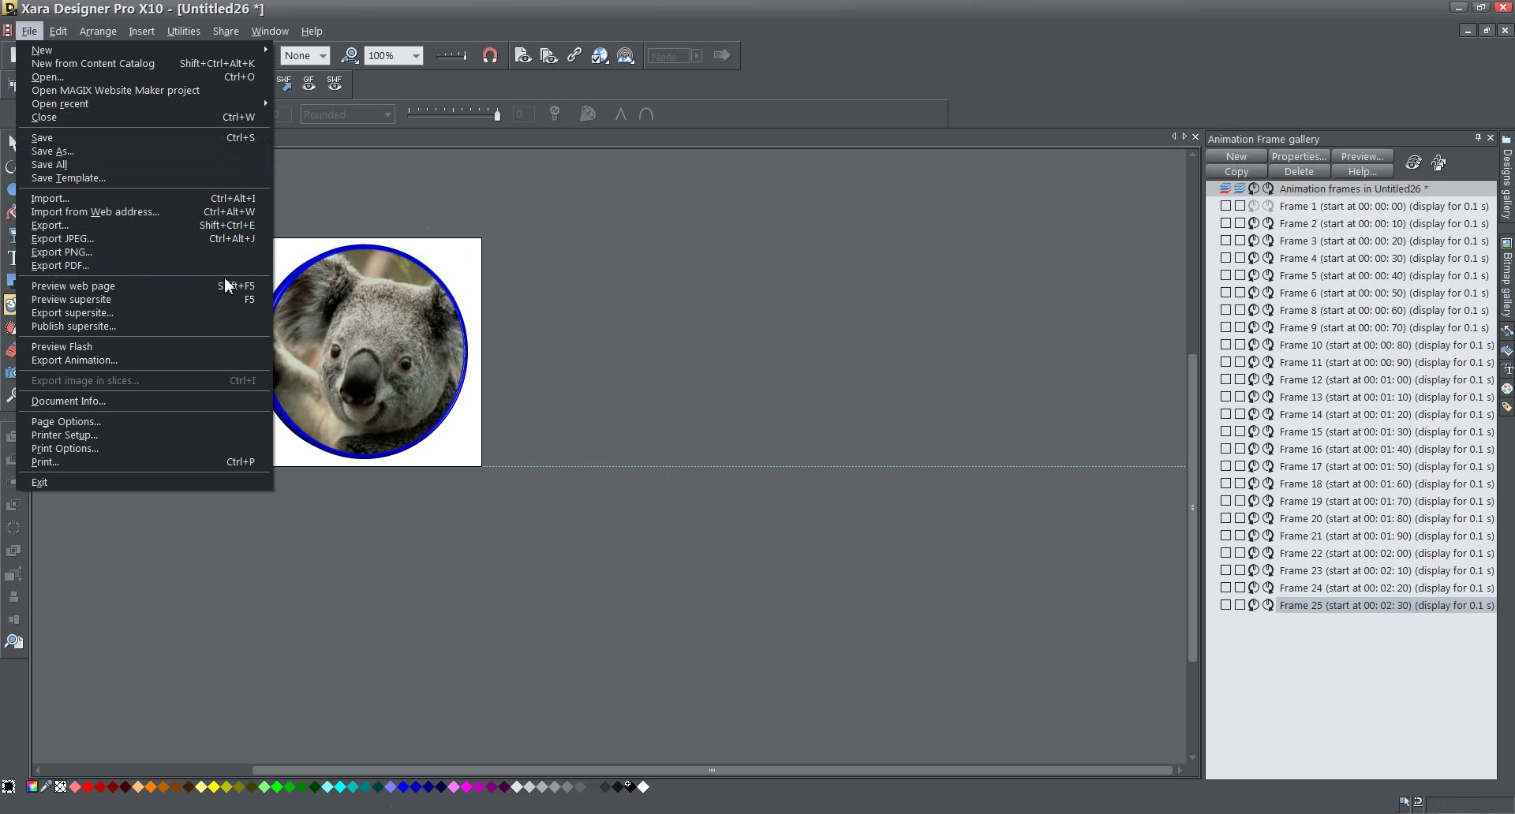
pyautogui.click(129, 363)
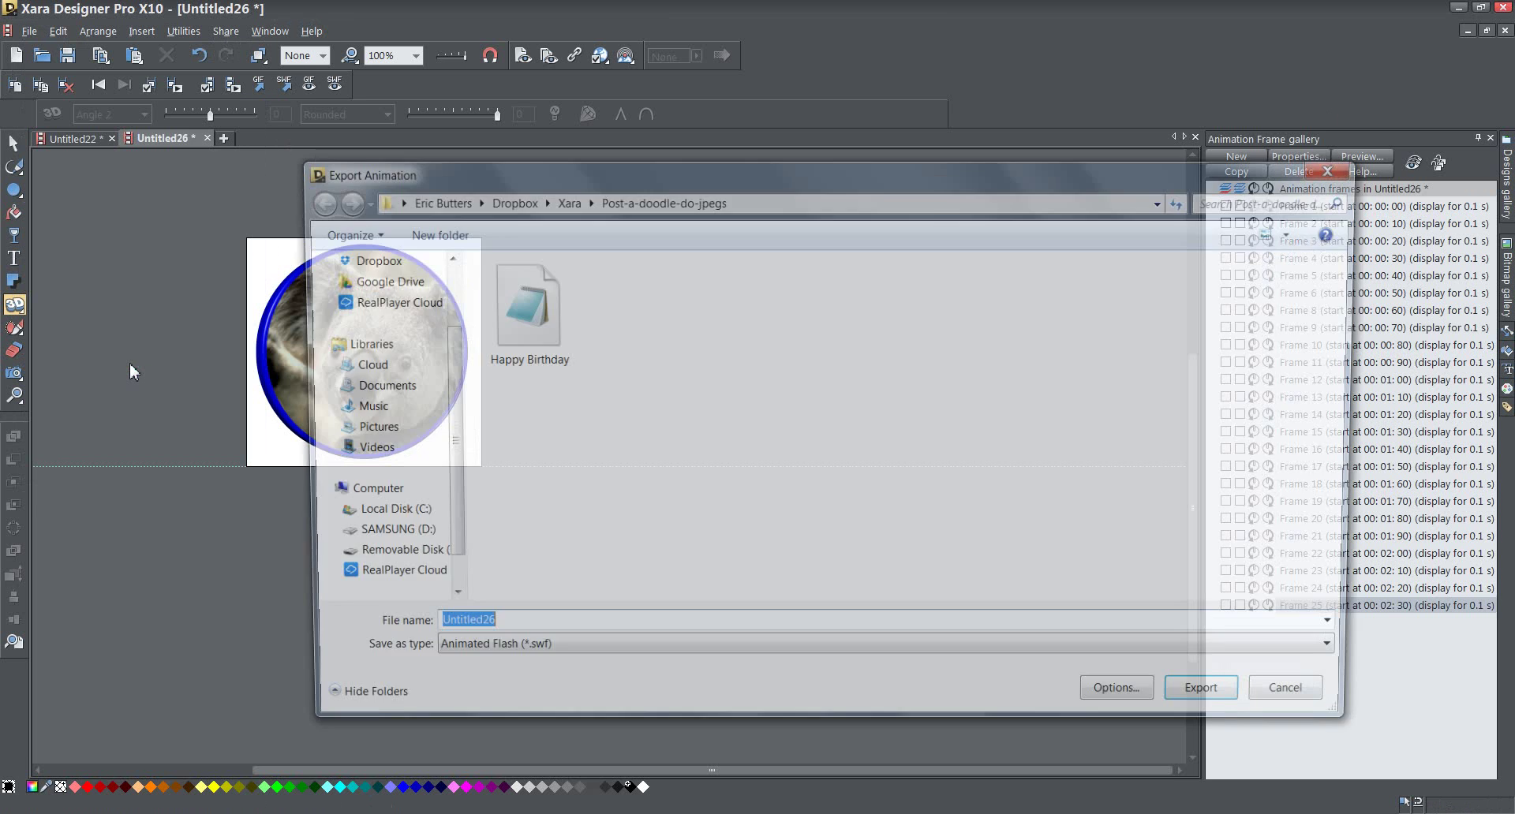
pyautogui.click(1348, 657)
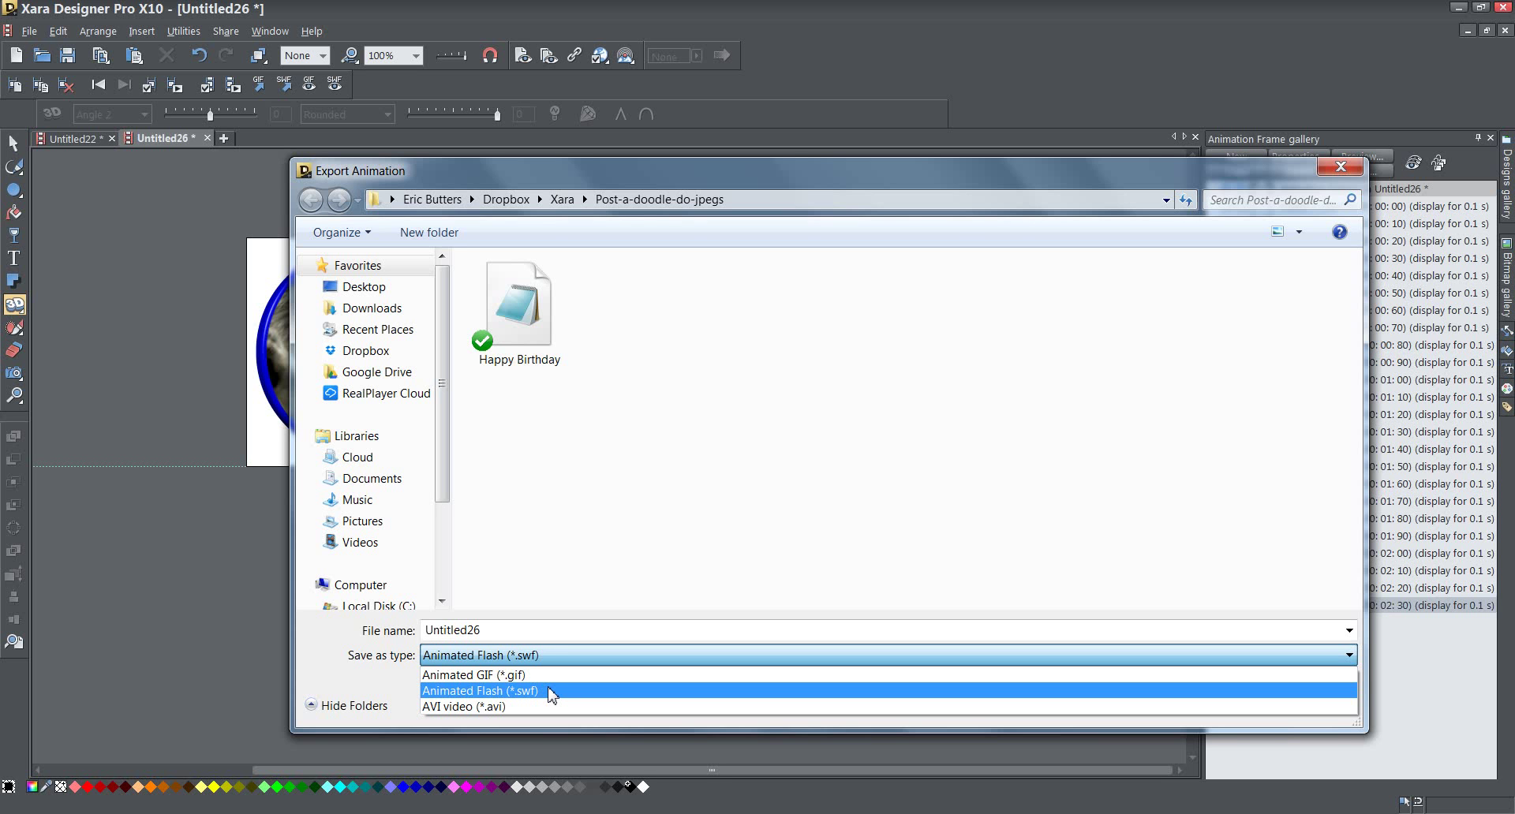
pyautogui.click(1357, 167)
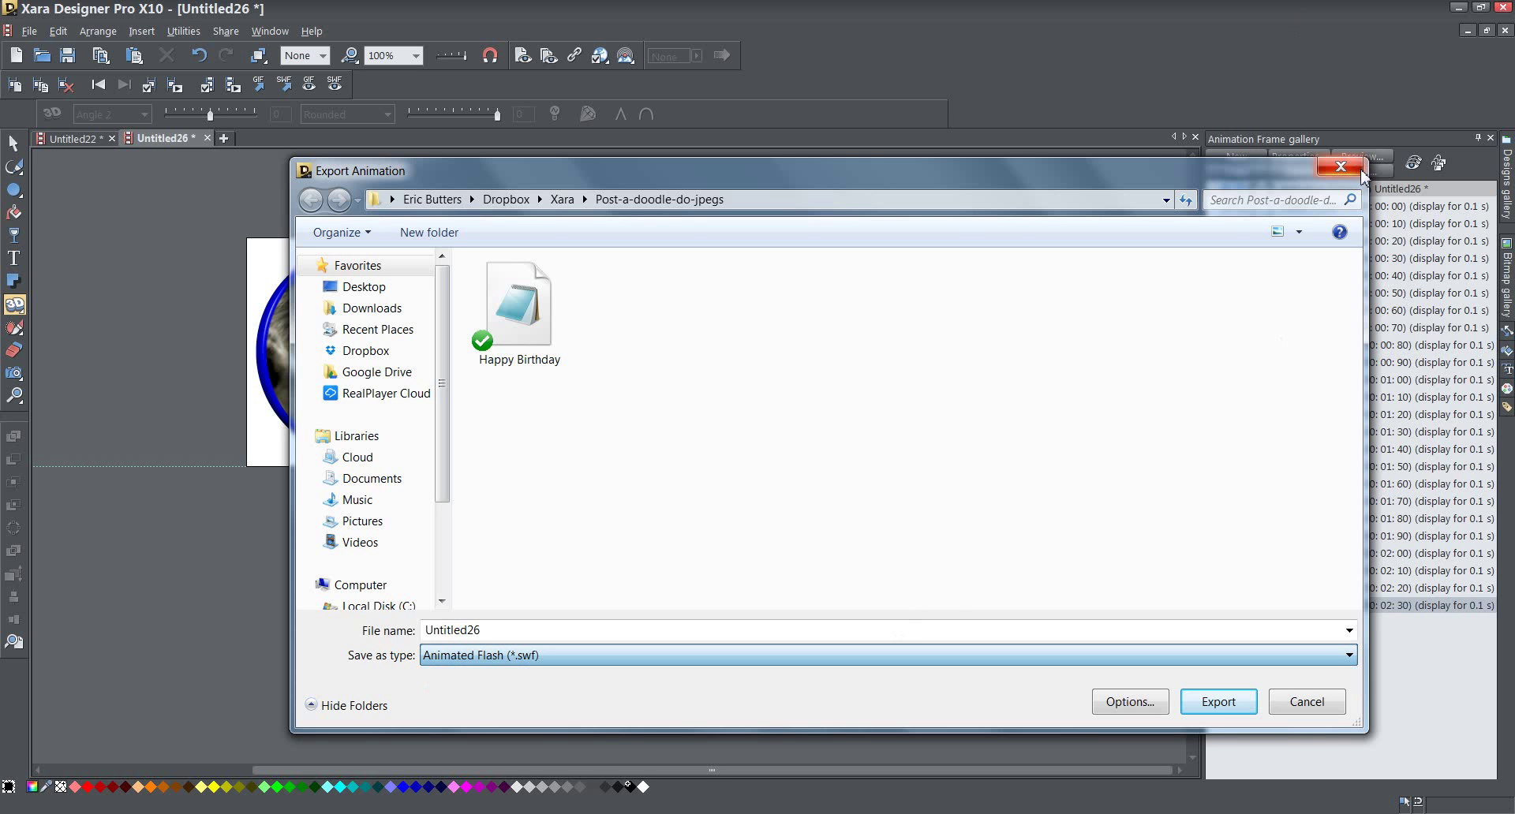
pyautogui.click(1342, 166)
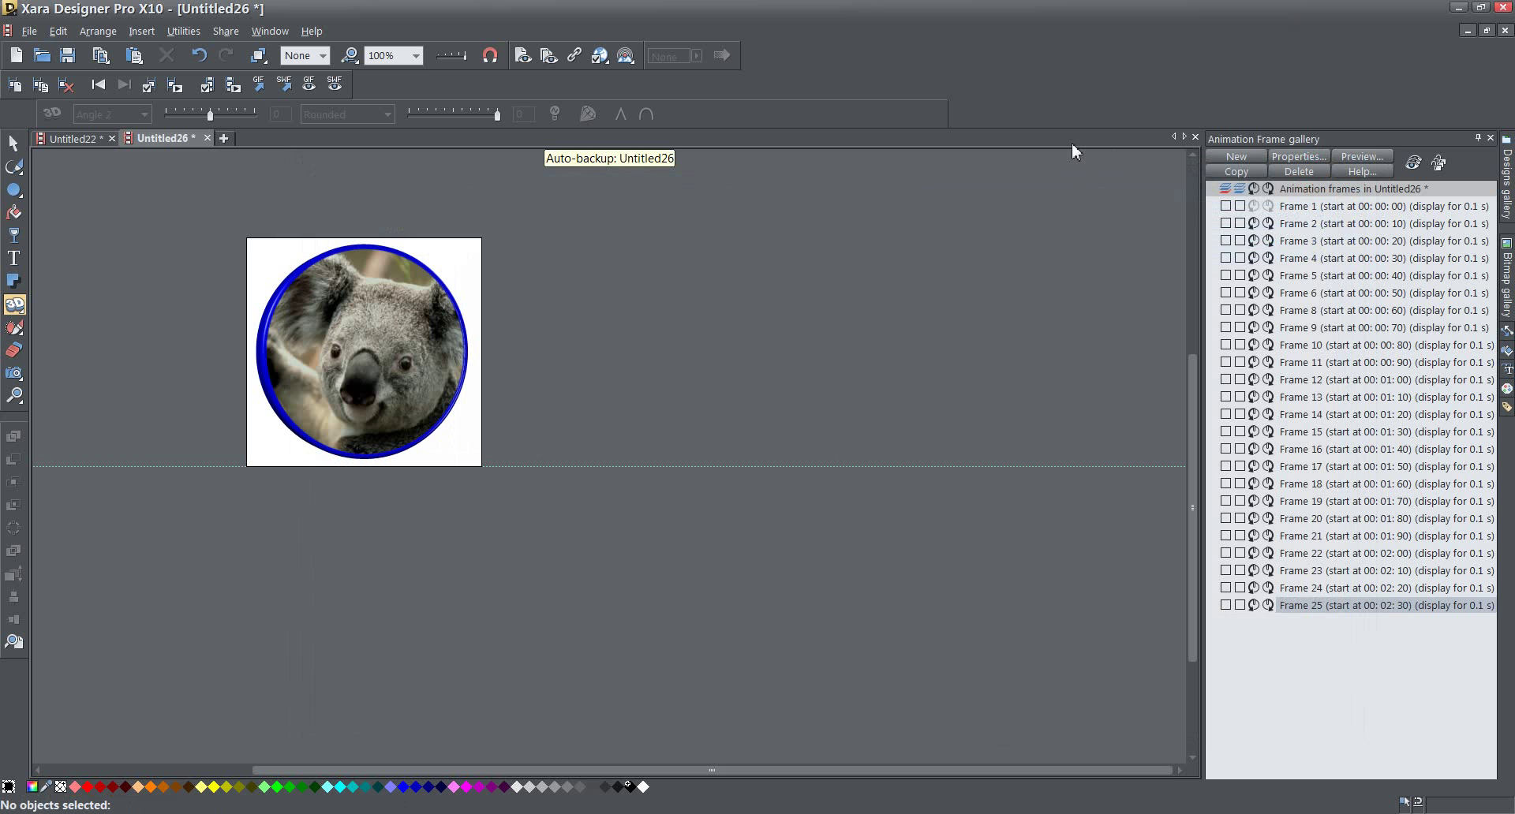